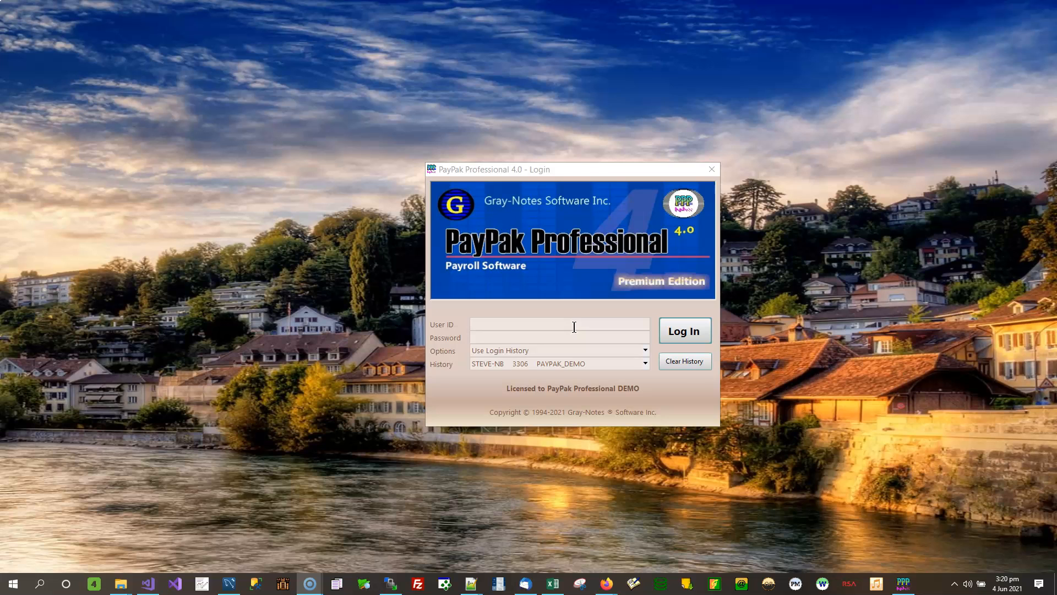
# Step: Log in to the PayPak Professional DEMO company with the user ID and password
pyautogui.click(573, 327)
pyautogui.write('sa')
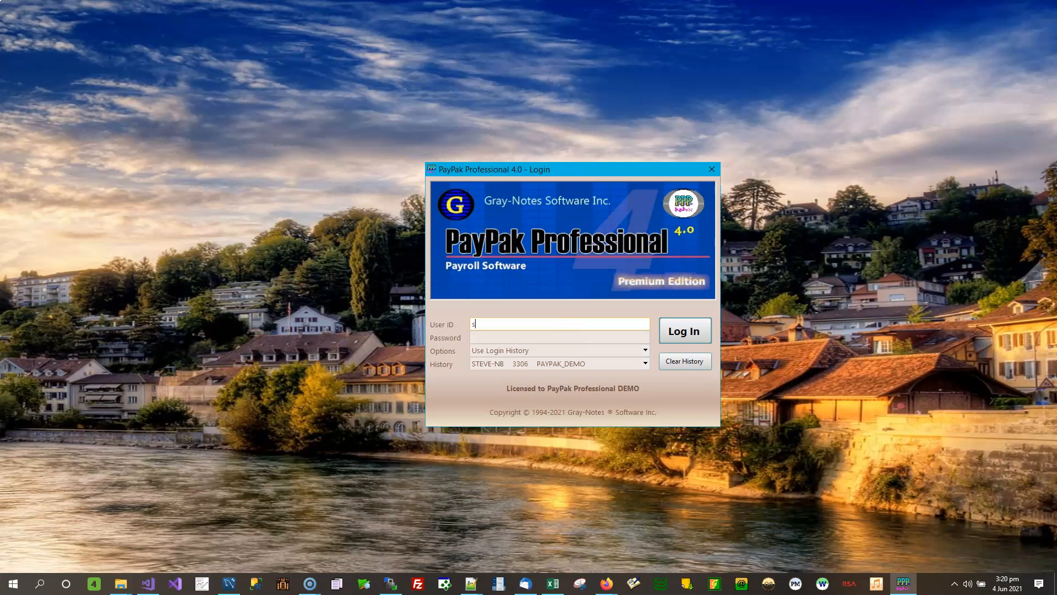
pyautogui.press('Tab')
pyautogui.write('demo')
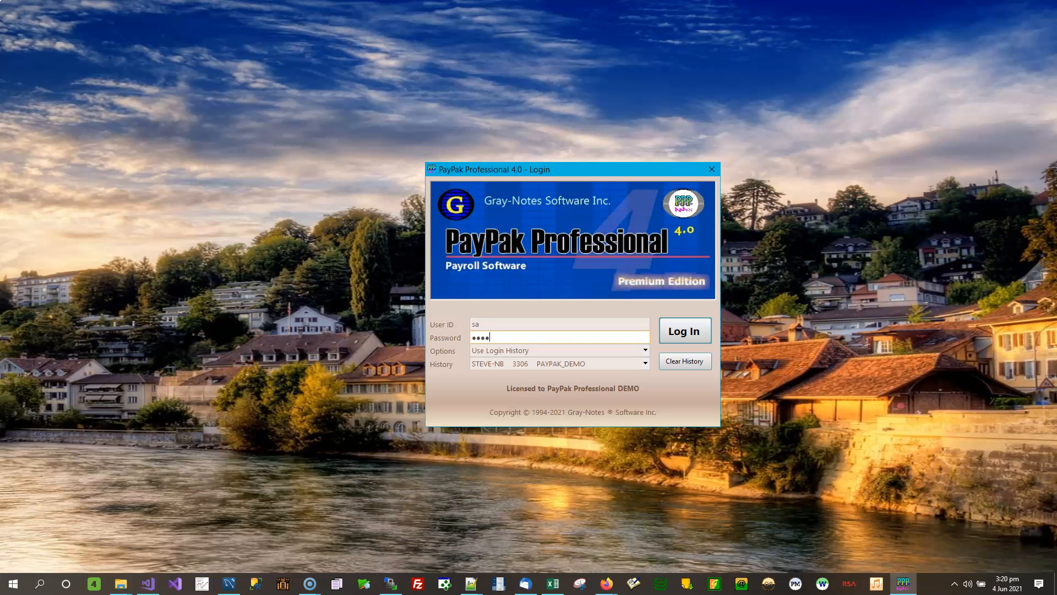
pyautogui.click(683, 329)
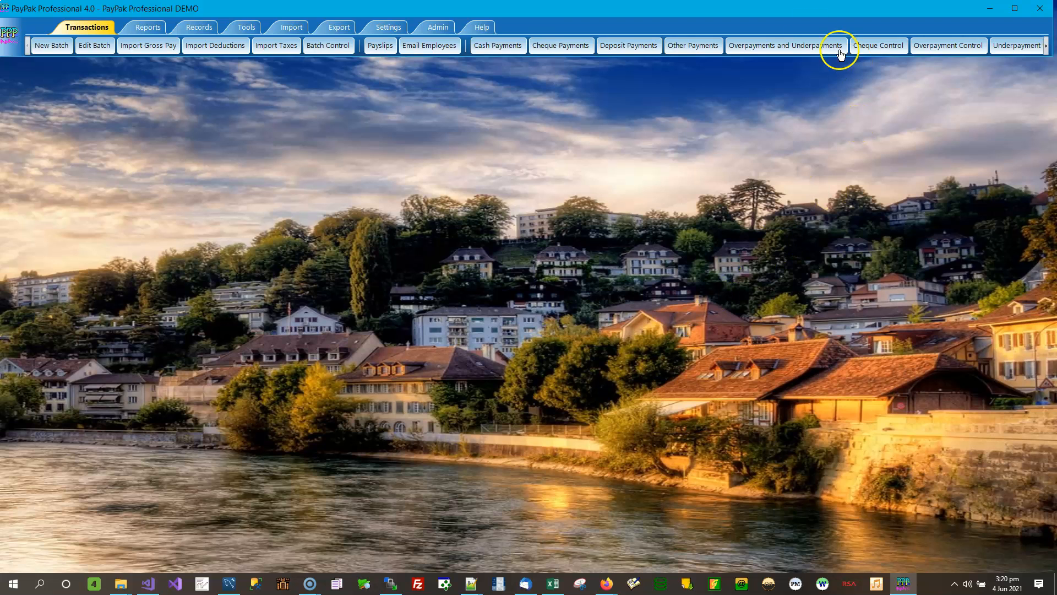
# Step: Open Export Accounting Entries from the Export ribbon
pyautogui.click(336, 29)
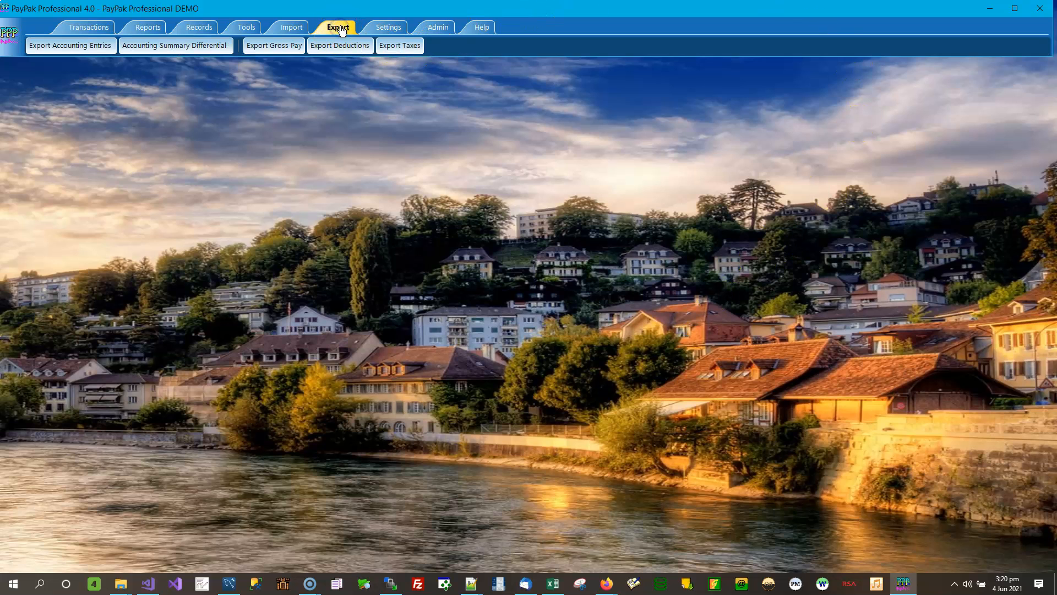
pyautogui.click(77, 49)
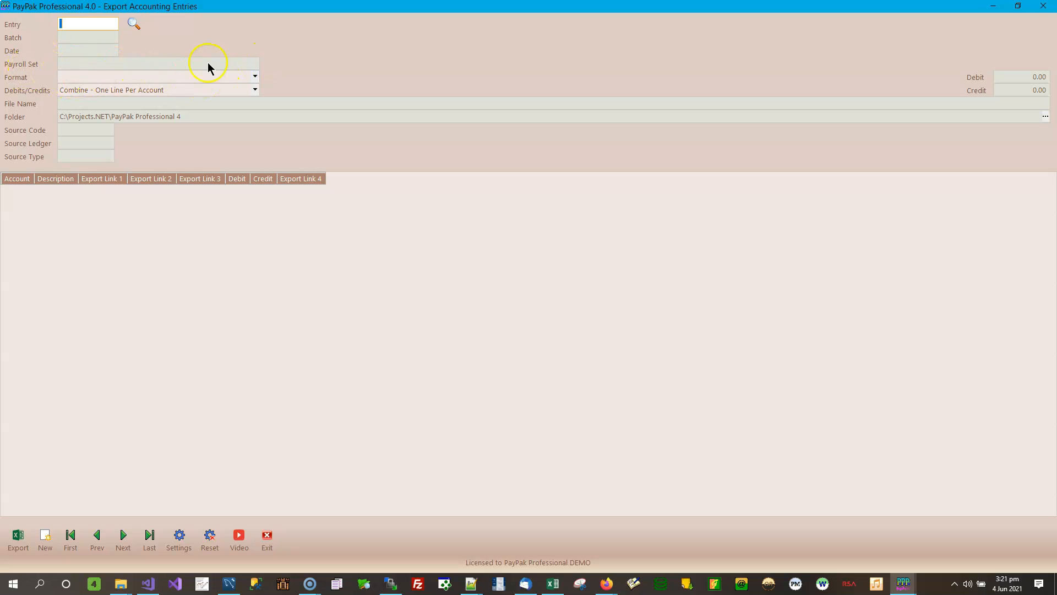
pyautogui.click(254, 77)
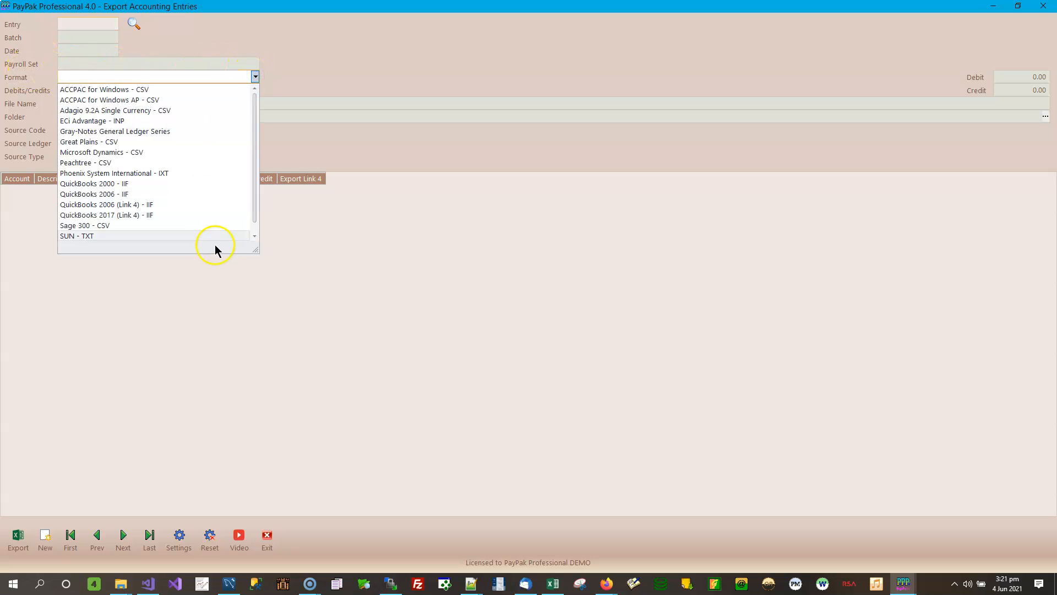
pyautogui.click(329, 53)
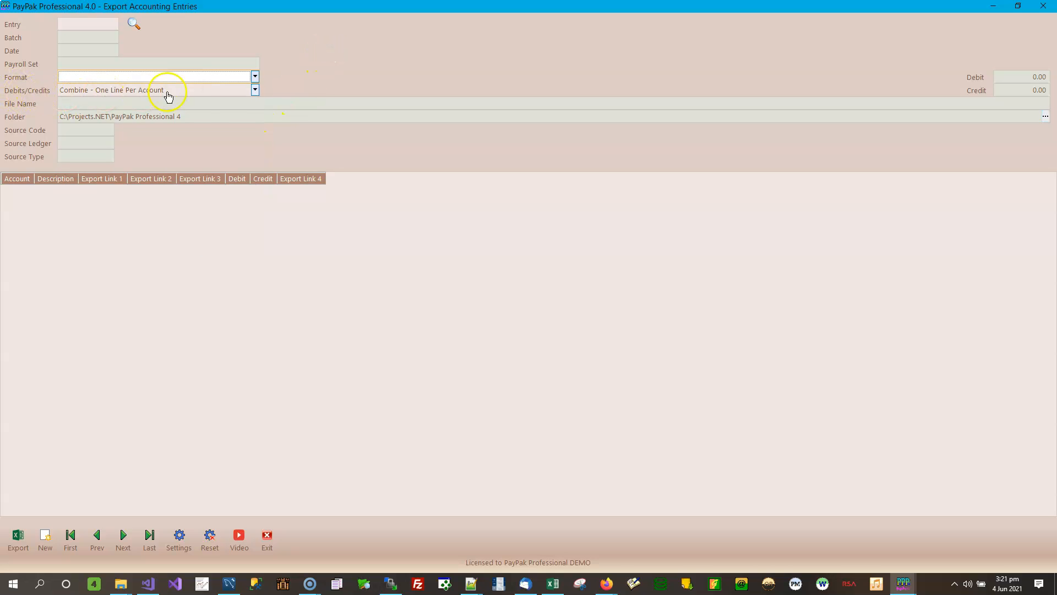
pyautogui.click(256, 89)
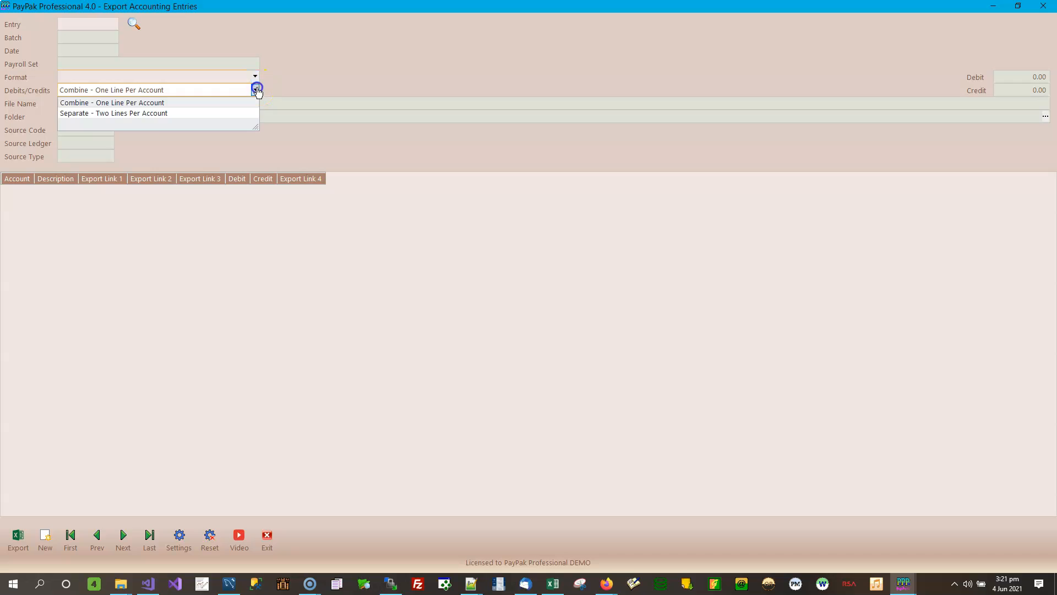
pyautogui.click(274, 80)
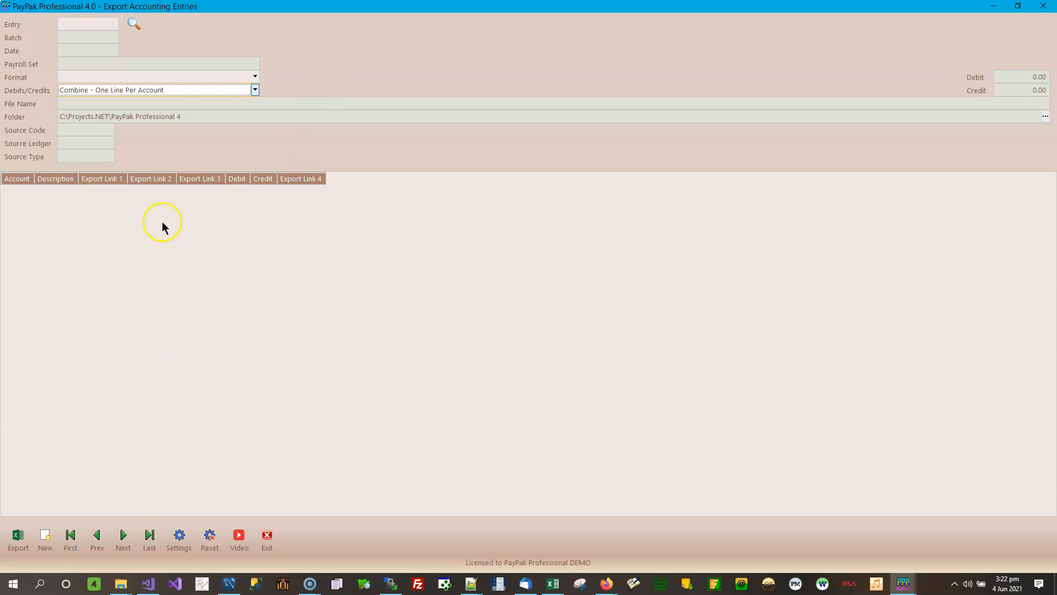
# Step: Load the last accounting entry, then step back through Bonus entry 244 to entry 243
pyautogui.click(149, 536)
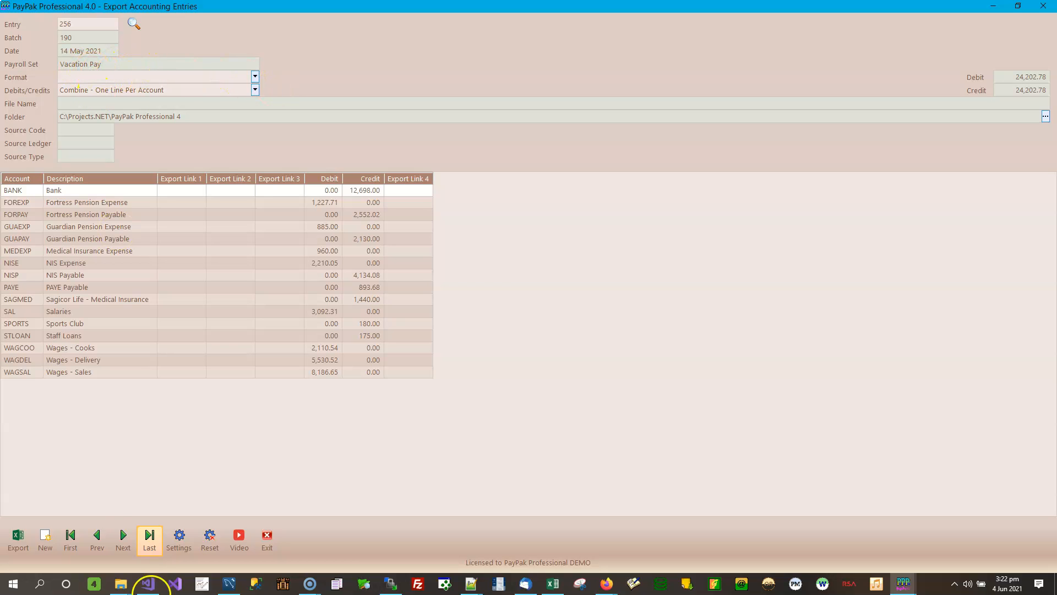
pyautogui.click(98, 537)
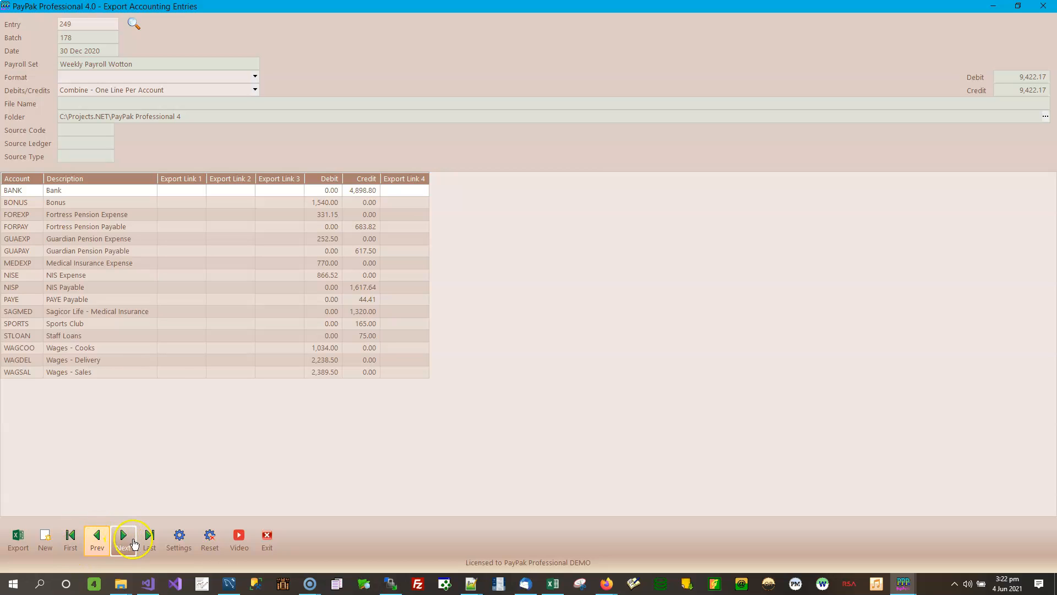
pyautogui.click(98, 543)
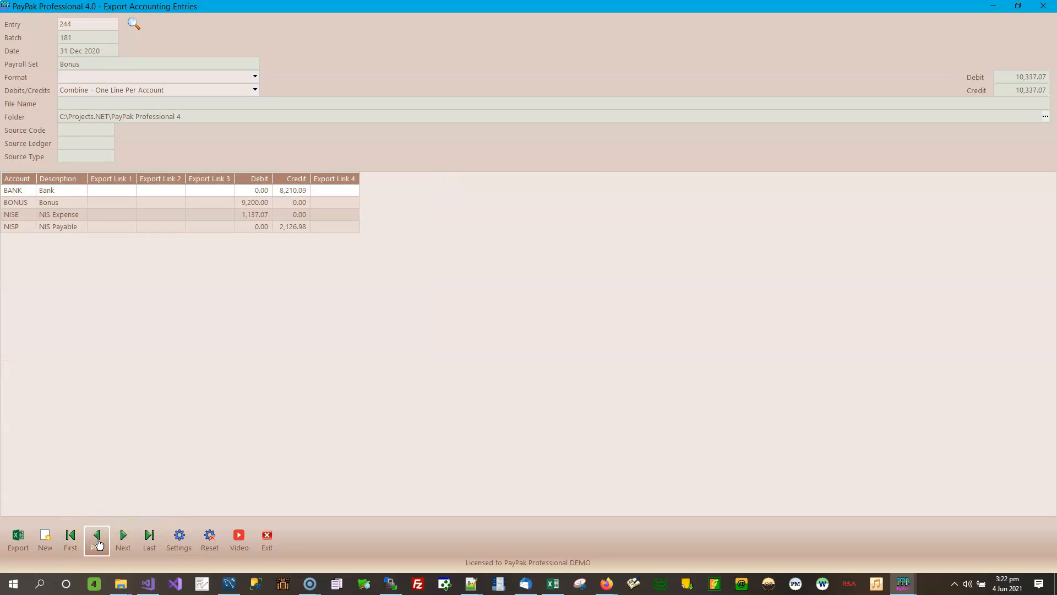
pyautogui.click(98, 543)
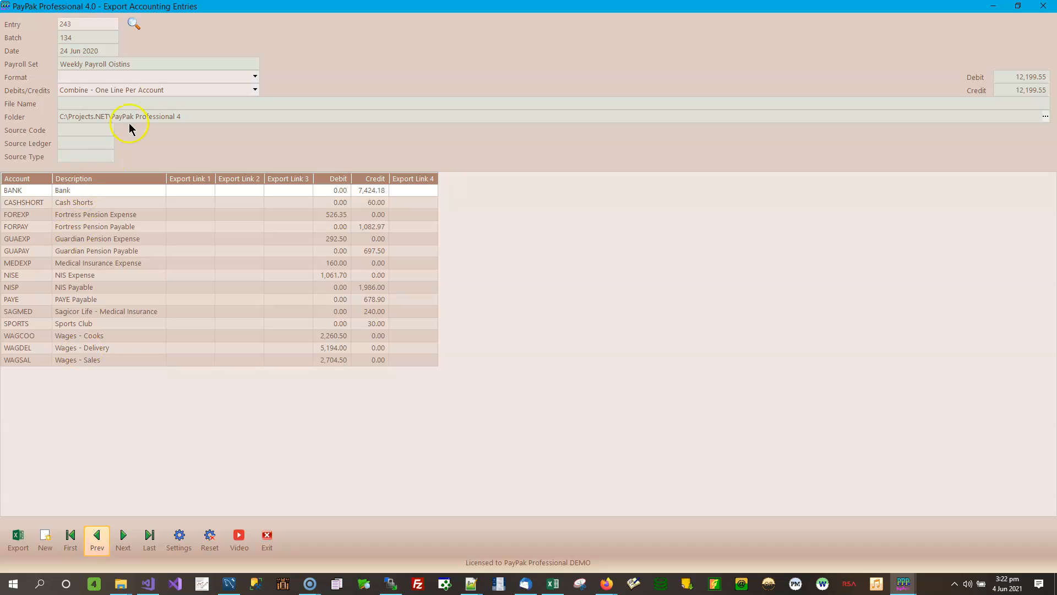
# Step: Browse the entries list, selecting entry 229, then jump to the latest entry, 256 Vacation Pay
pyautogui.click(134, 21)
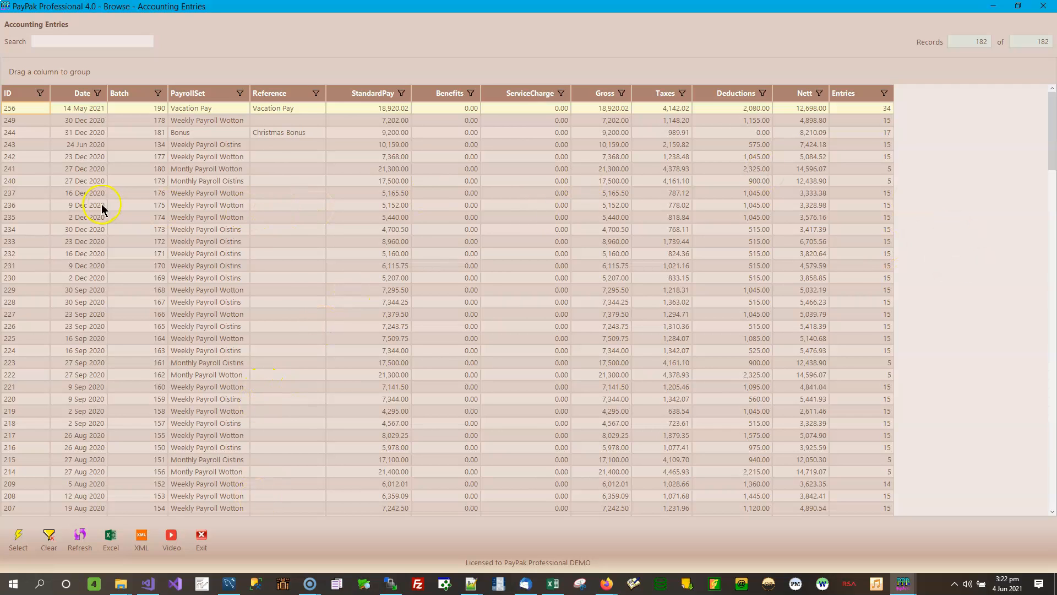
pyautogui.click(220, 287)
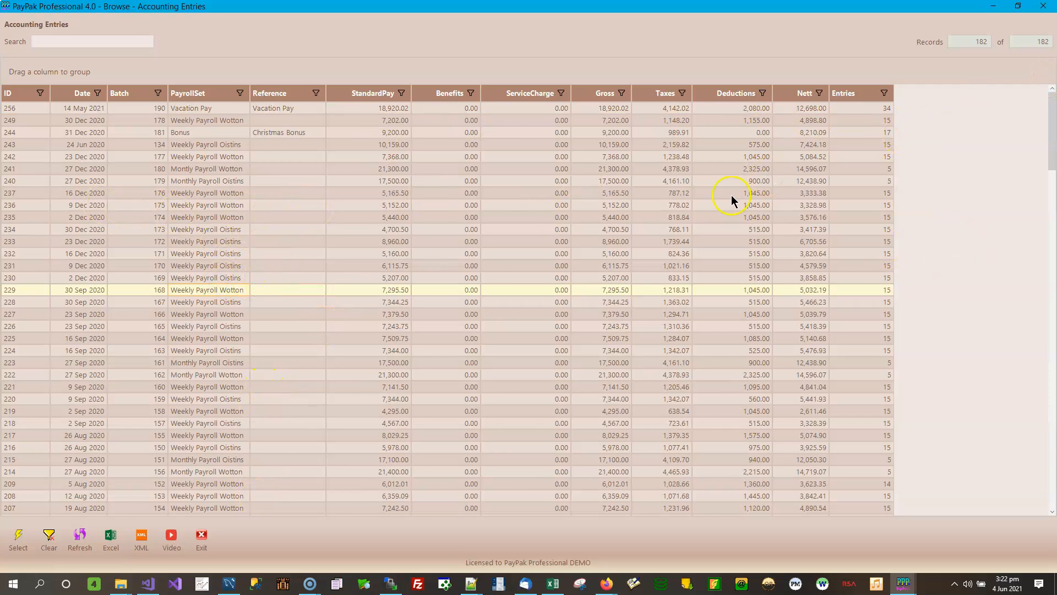
pyautogui.click(1044, 7)
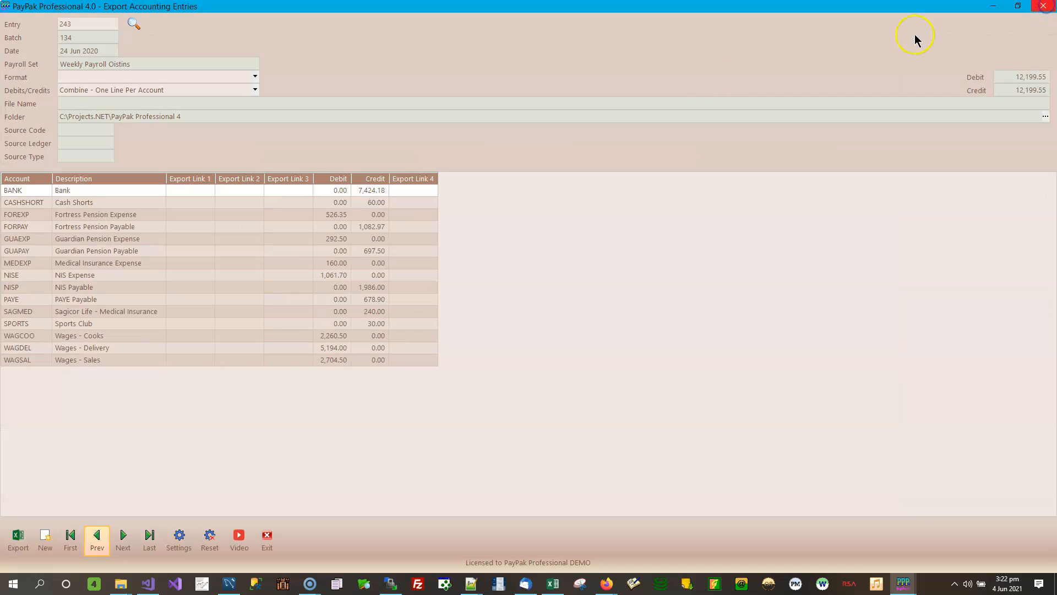
pyautogui.click(156, 548)
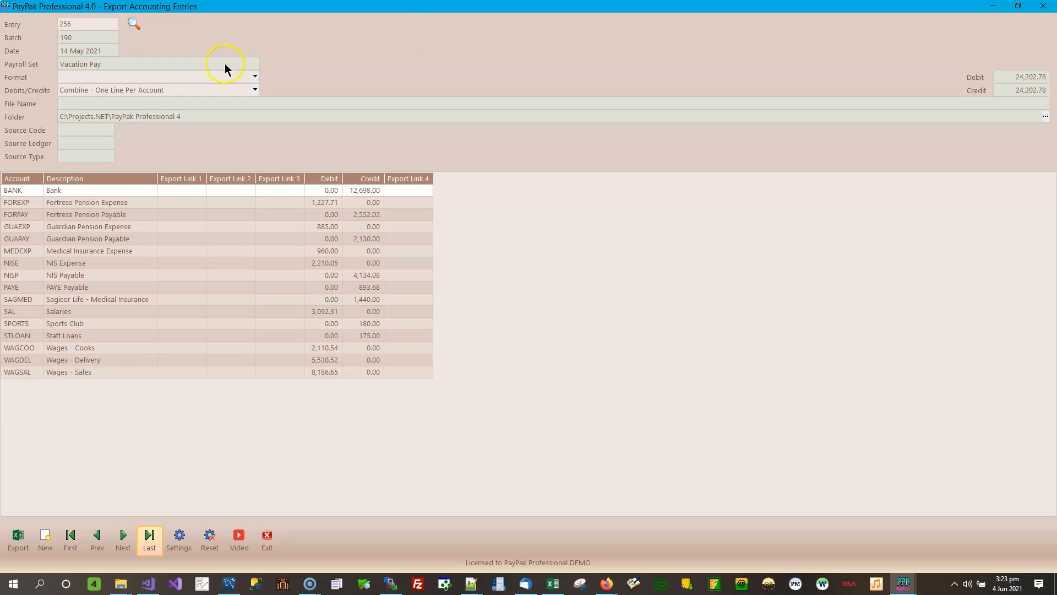
# Step: Browse the export formats list, noting ACCPAC for Windows AP - CSV and Gray-Notes General Ledger Series
pyautogui.click(255, 76)
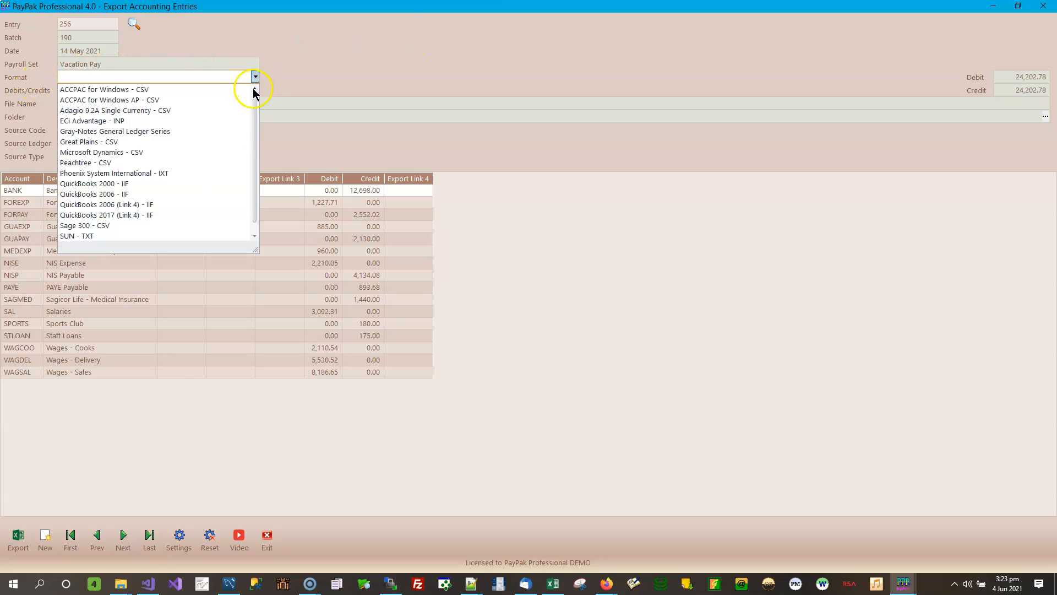
pyautogui.scroll(-1, 252, 156)
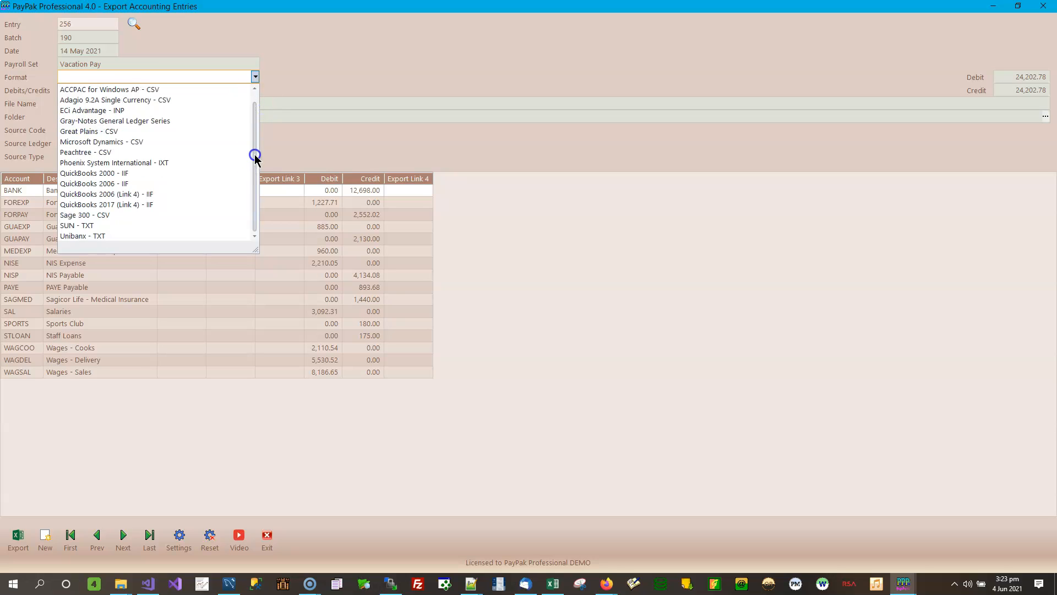
pyautogui.moveTo(255, 112); pyautogui.dragTo(254, 94)
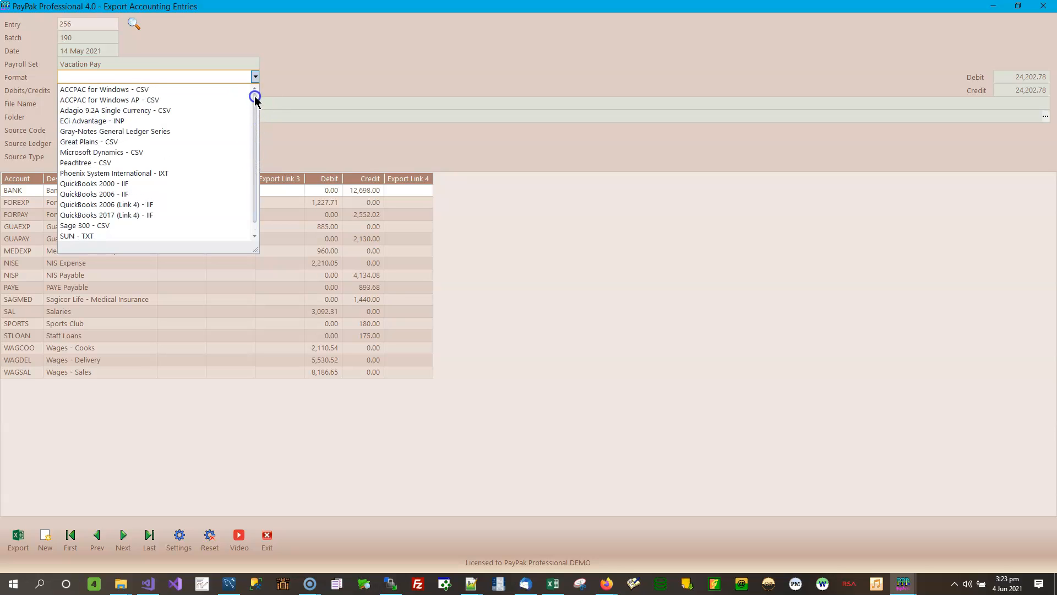
pyautogui.click(147, 100)
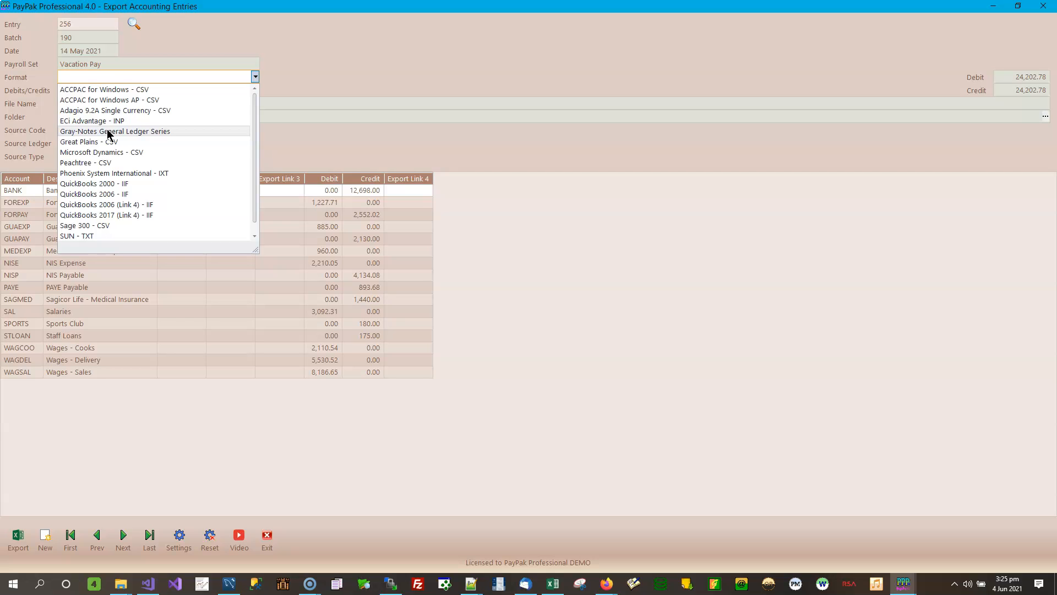
pyautogui.click(146, 135)
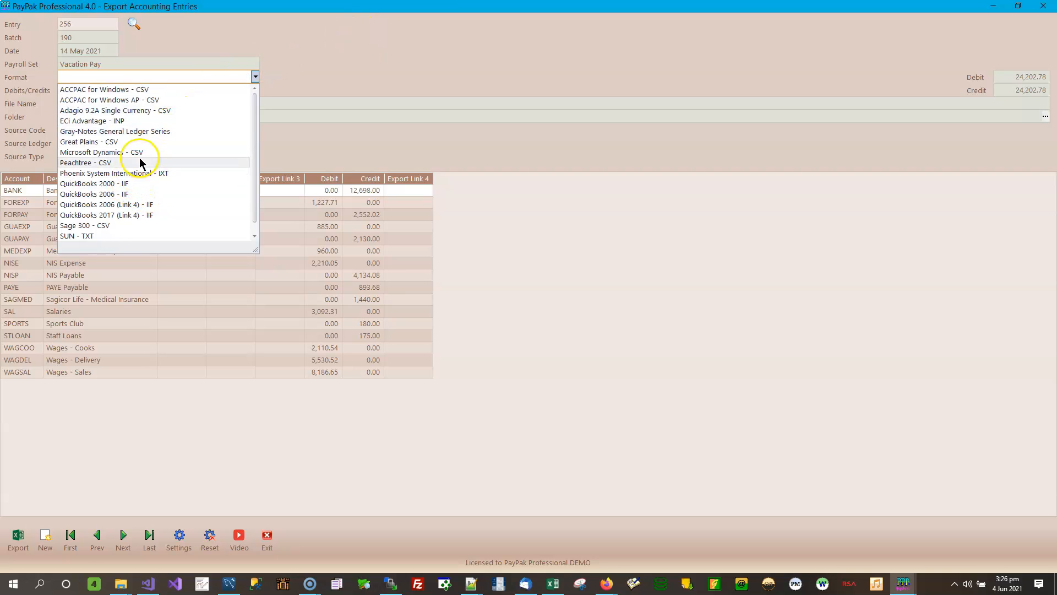
# Step: Choose QuickBooks 2017 (Link 4) - IIF, then switch the format to ACCPAC for Windows - CSV
pyautogui.click(114, 215)
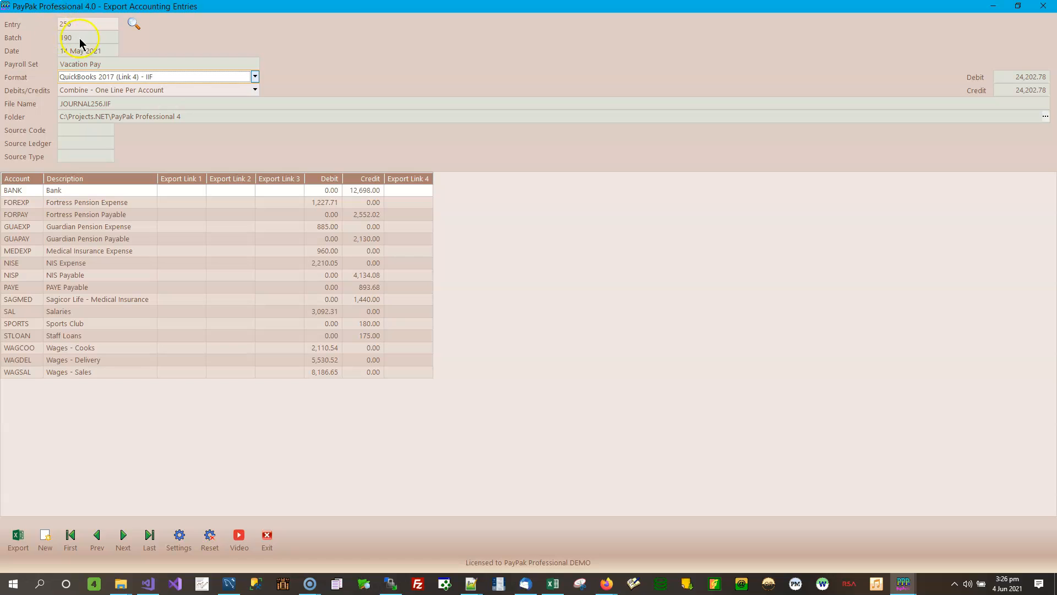
pyautogui.click(255, 78)
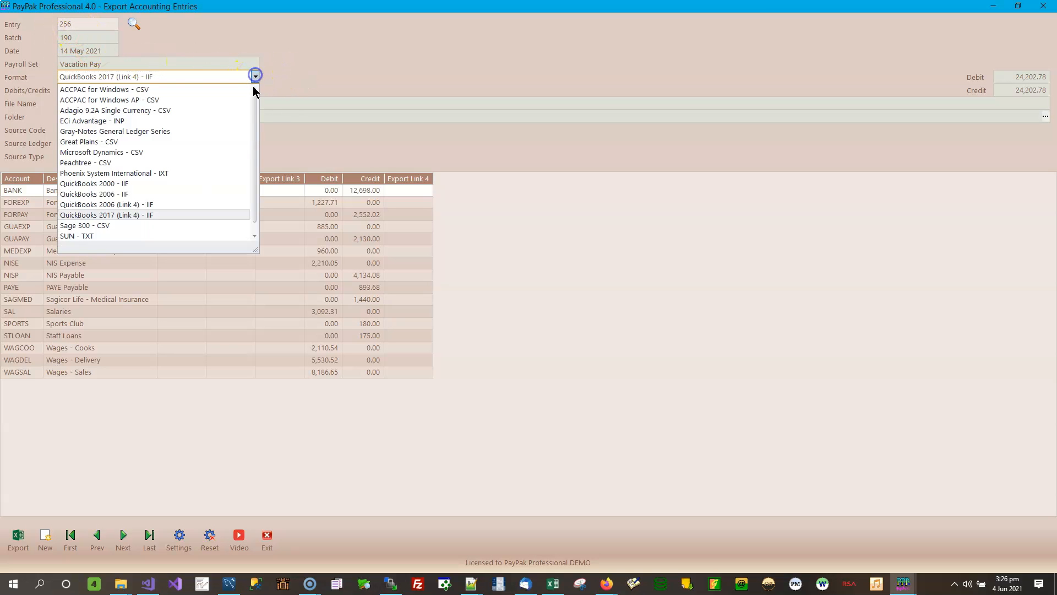
pyautogui.click(181, 90)
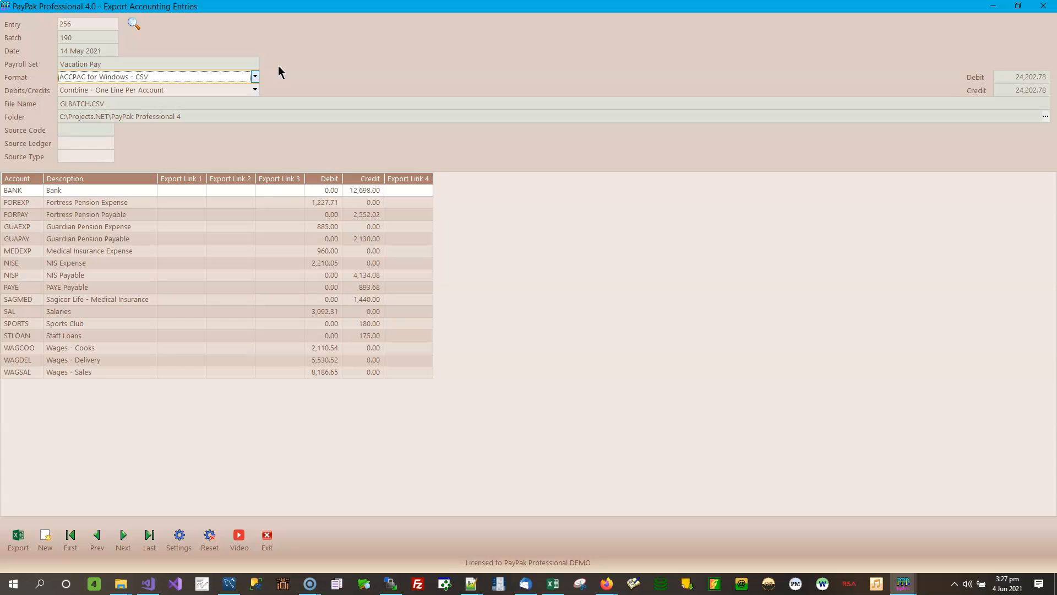
# Step: Step the format through ACCPAC AP, Adagio and ECi Advantage to Gray-Notes General Ledger Series
pyautogui.press('Down')
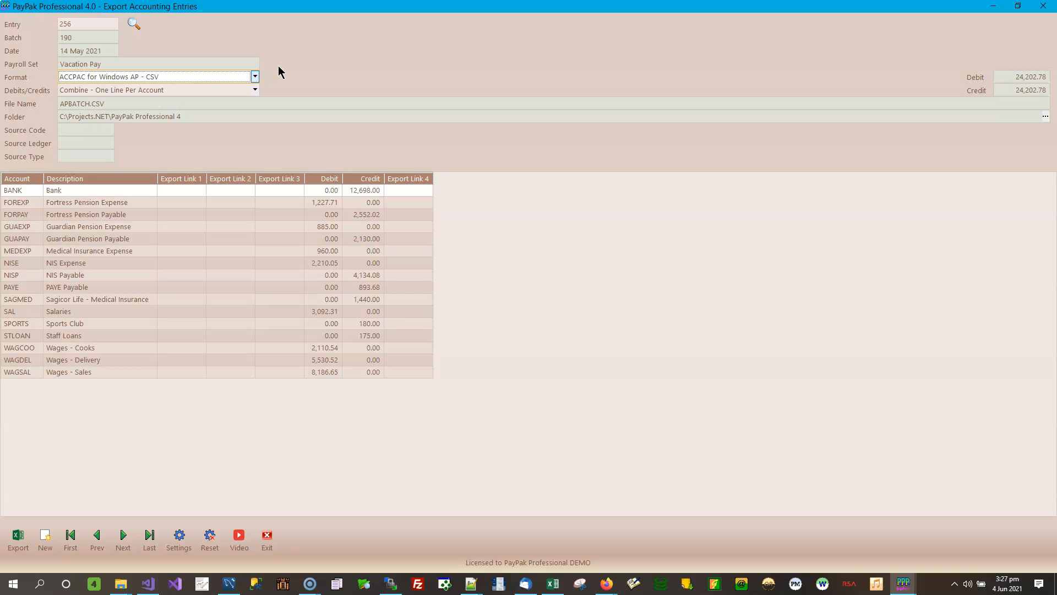
pyautogui.press('Down')
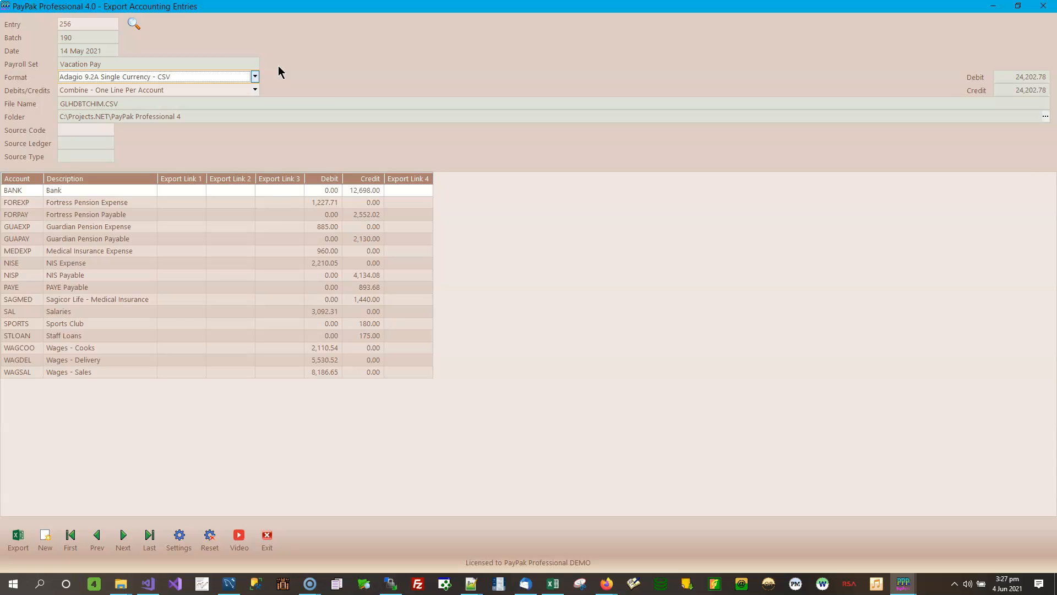
pyautogui.press('Down')
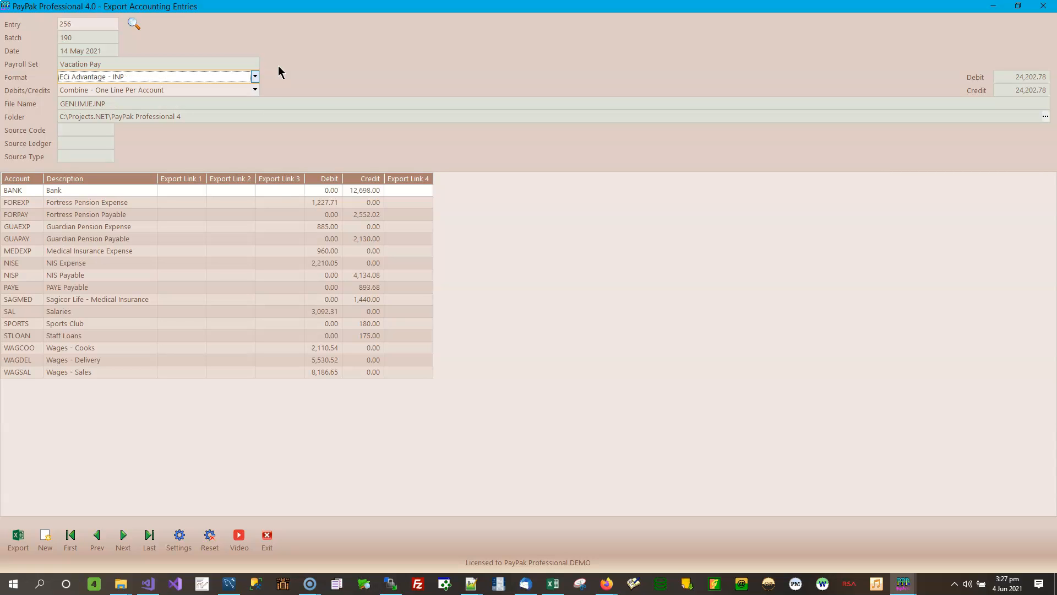
pyautogui.press('Down')
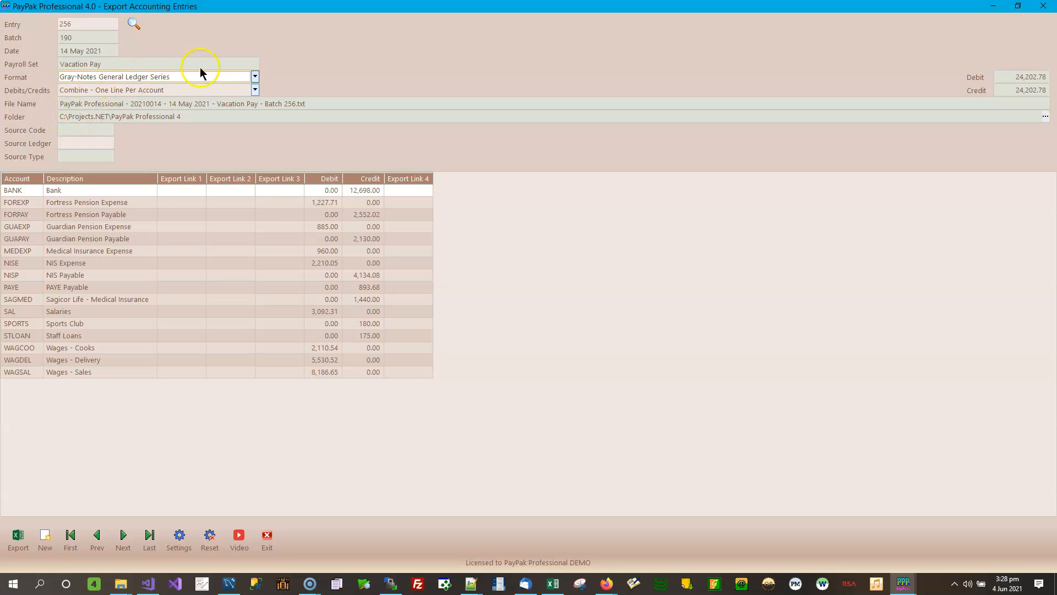
# Step: Step the format on through Great Plains - CSV and Microsoft Dynamics - CSV to SUN - TXT
pyautogui.press('Down')
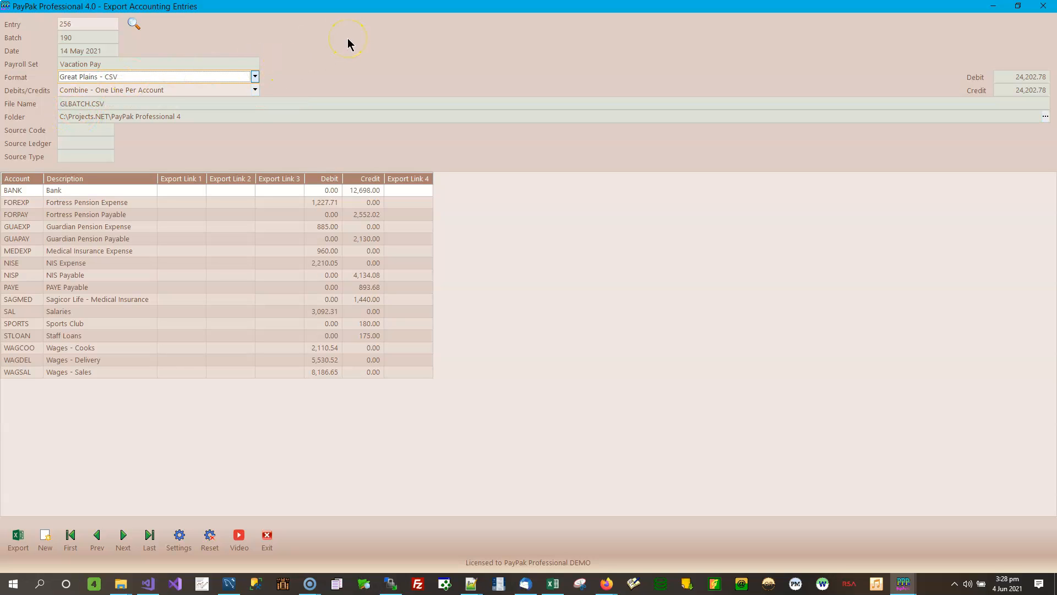
pyautogui.press('Down')
pyautogui.press('Down')
pyautogui.press('Down')
pyautogui.press('Down')
pyautogui.press('Down')
pyautogui.press('Down')
pyautogui.press('Down')
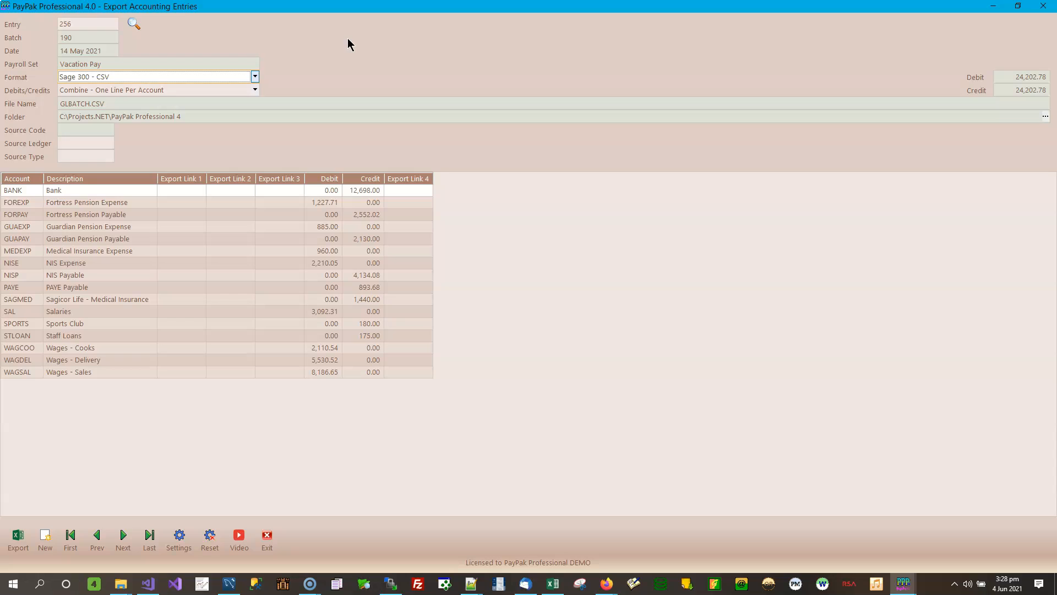
pyautogui.press('Down')
pyautogui.press('Down')
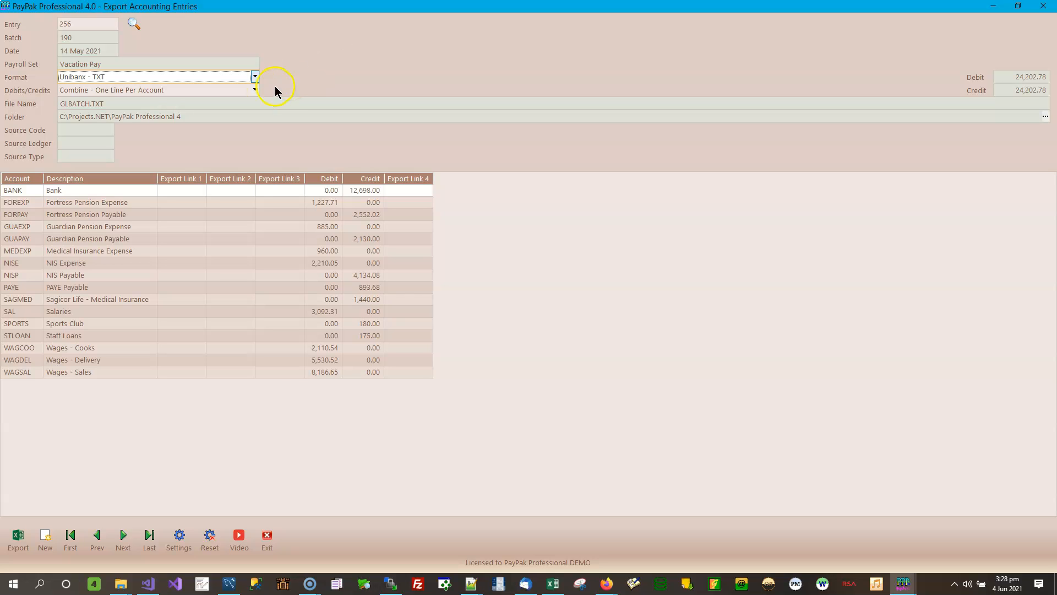
# Step: Set the format to QuickBooks 2017 (Link 4) - IIF with debits and credits on separate lines
pyautogui.click(254, 77)
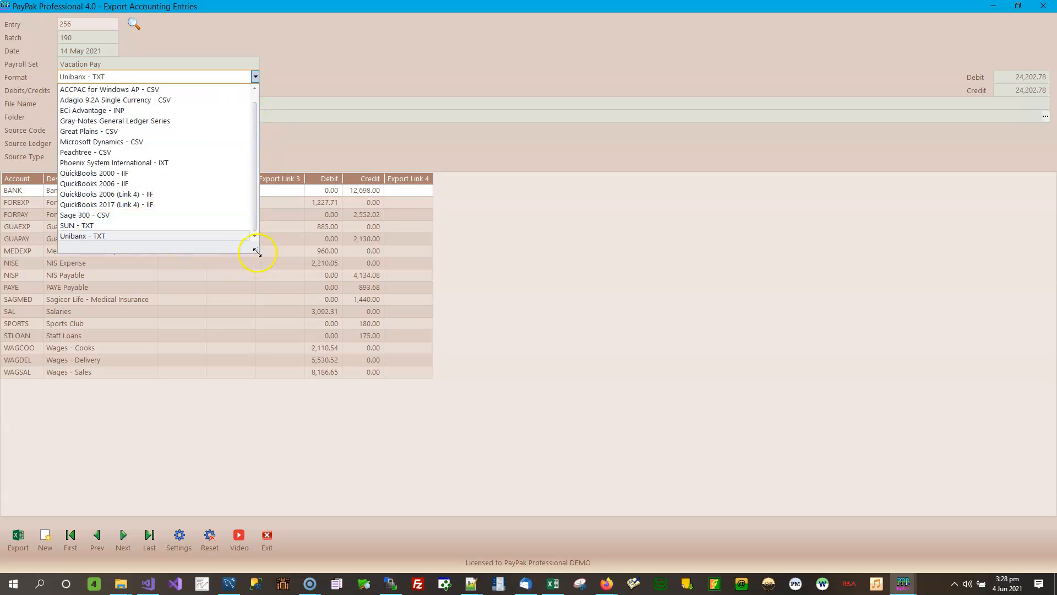
pyautogui.moveTo(256, 251); pyautogui.dragTo(255, 279)
pyautogui.click(356, 46)
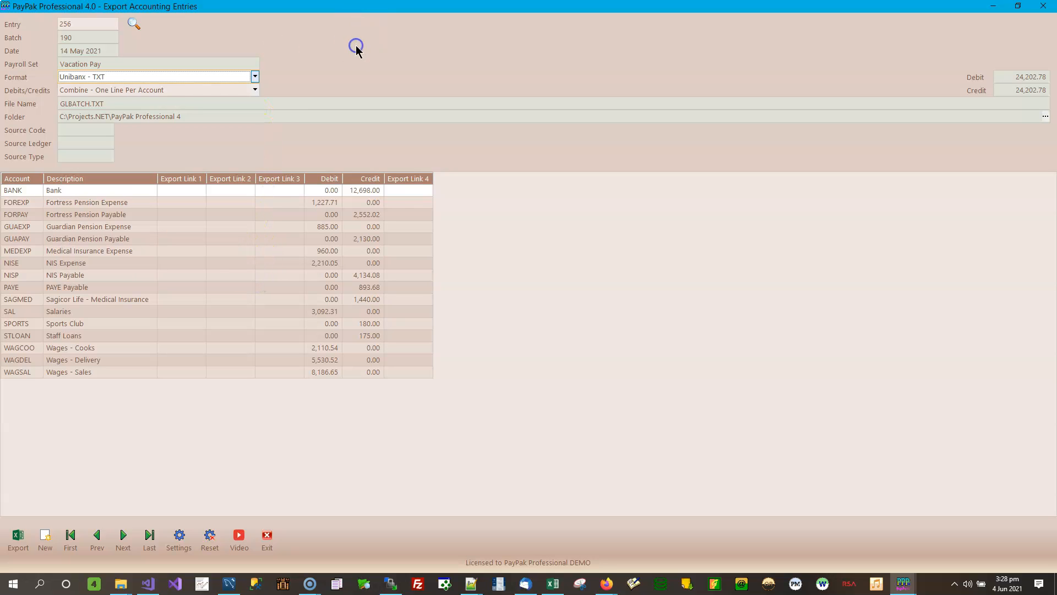
pyautogui.click(256, 78)
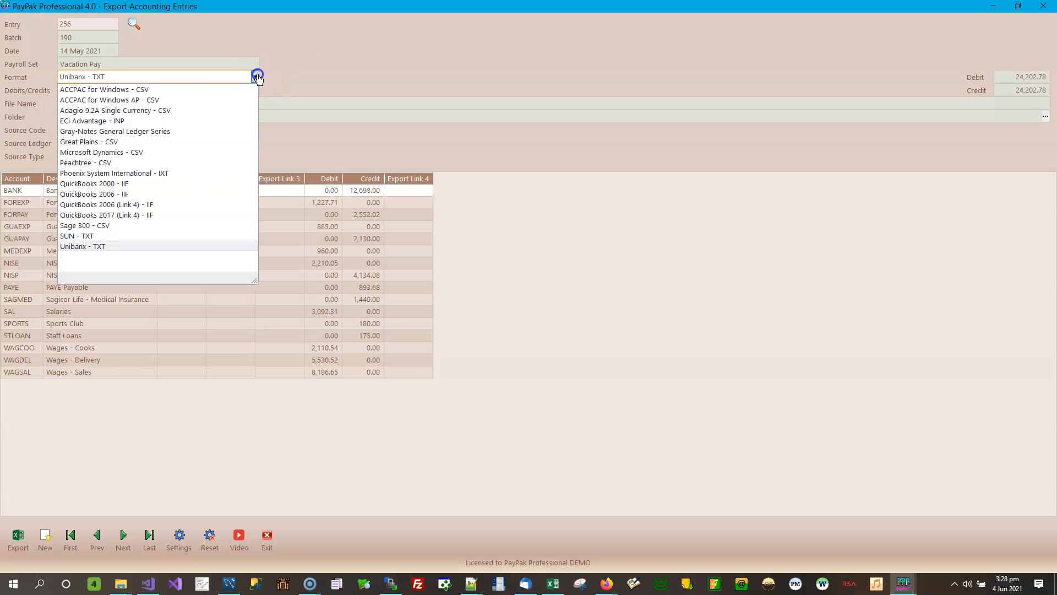
pyautogui.click(148, 216)
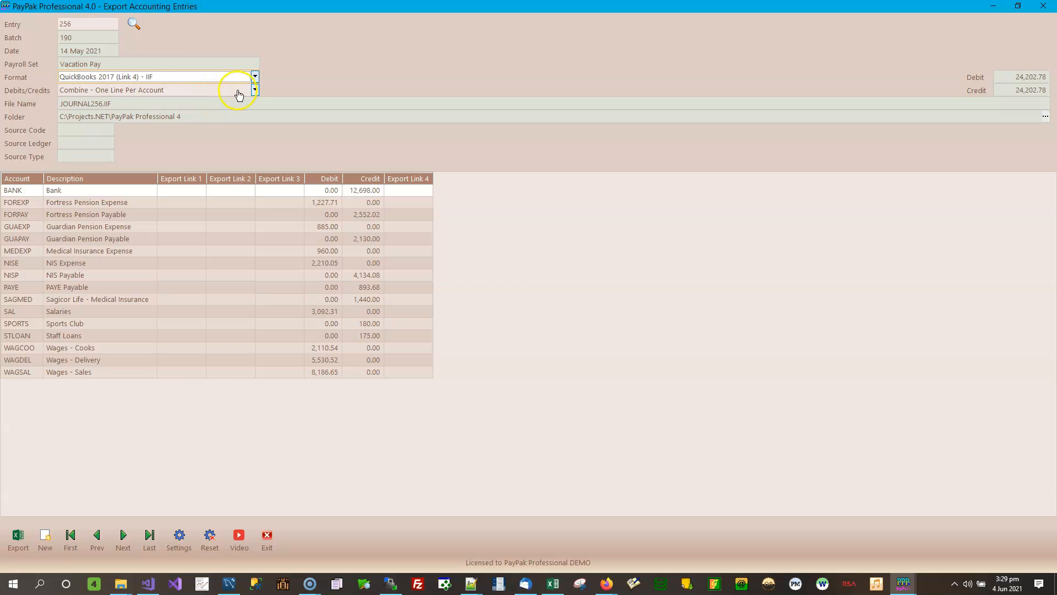
pyautogui.click(255, 90)
pyautogui.click(124, 113)
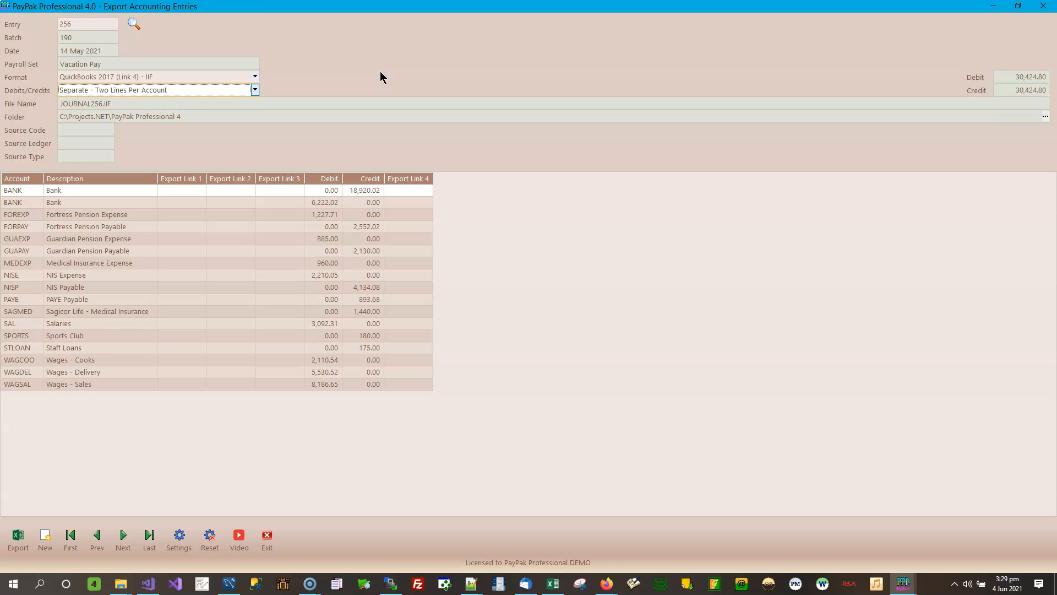
# Step: Switch to Combine - One Line Per Account and inspect the single BANK row
pyautogui.click(254, 90)
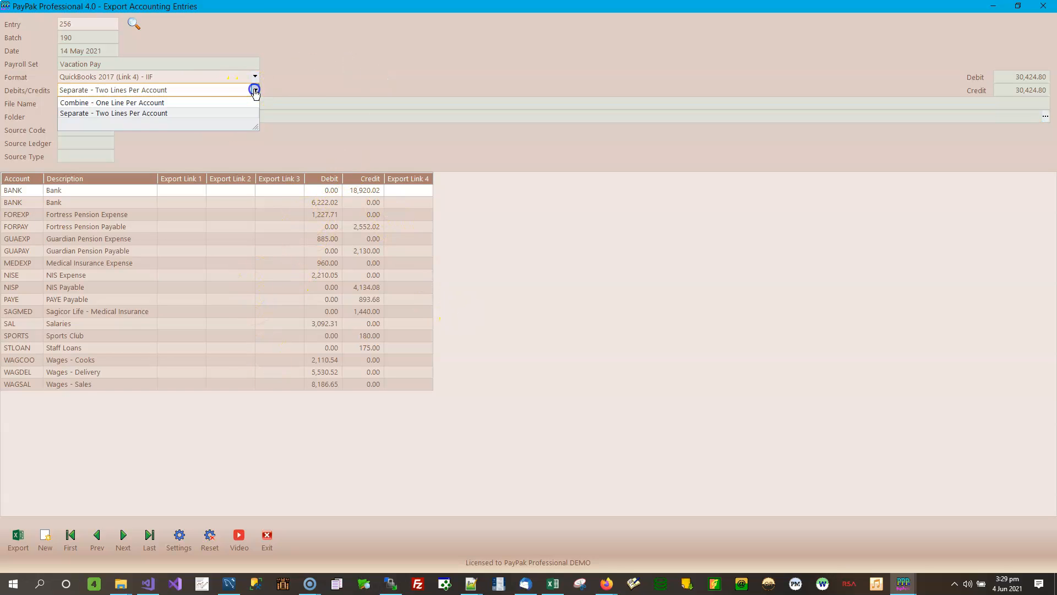
pyautogui.click(160, 103)
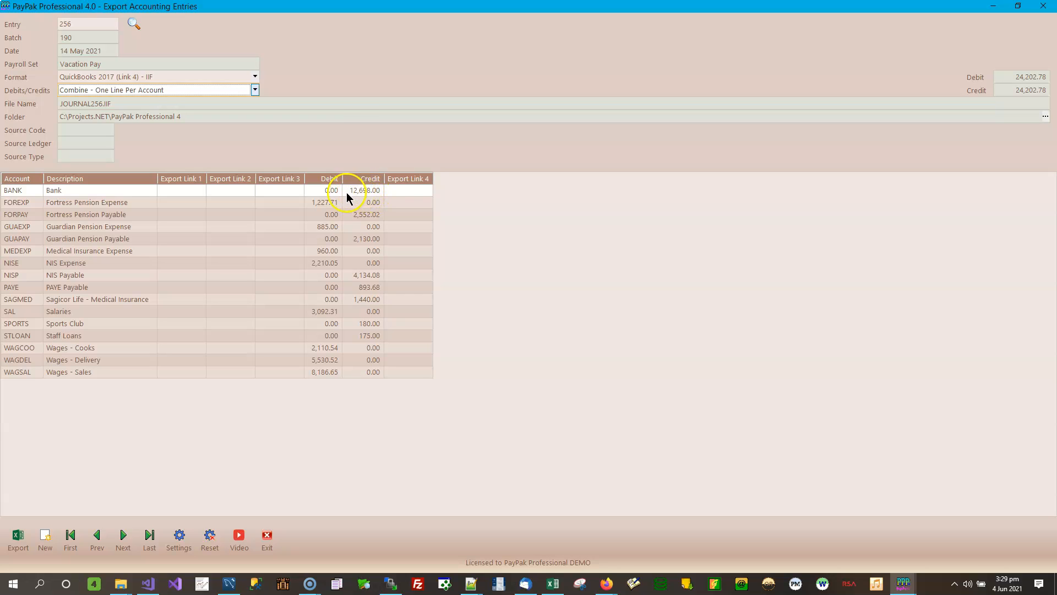
pyautogui.click(362, 193)
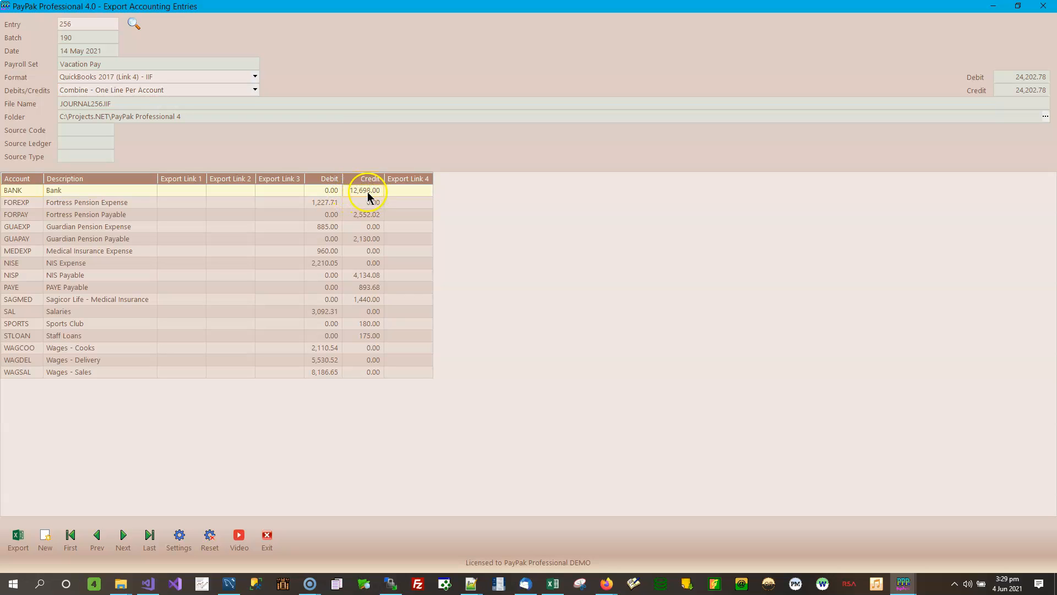
# Step: Compare the two separated BANK rows, then go back to Combine - One Line Per Account
pyautogui.click(255, 90)
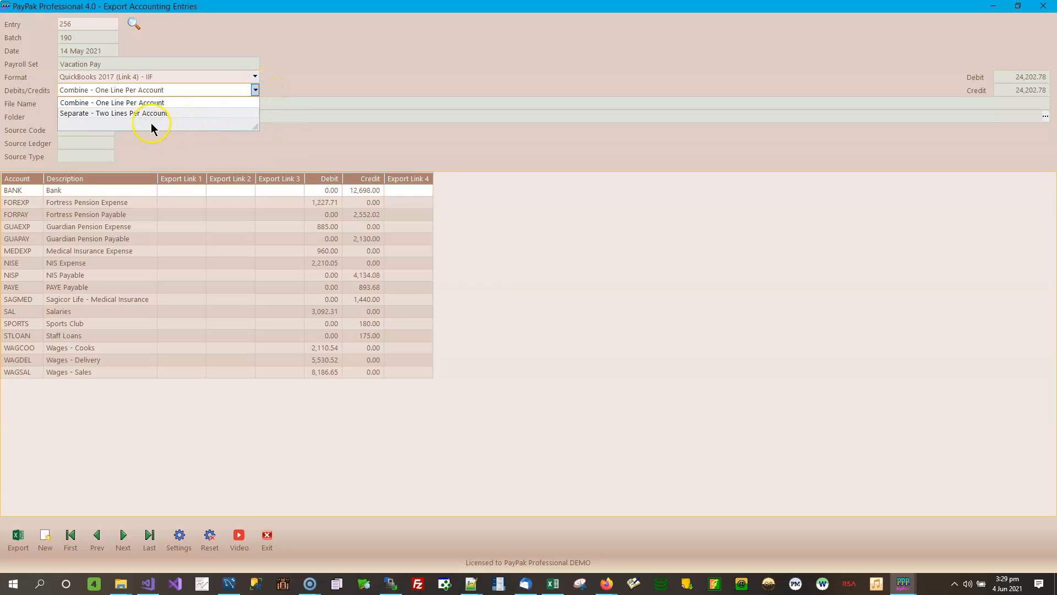
pyautogui.click(149, 114)
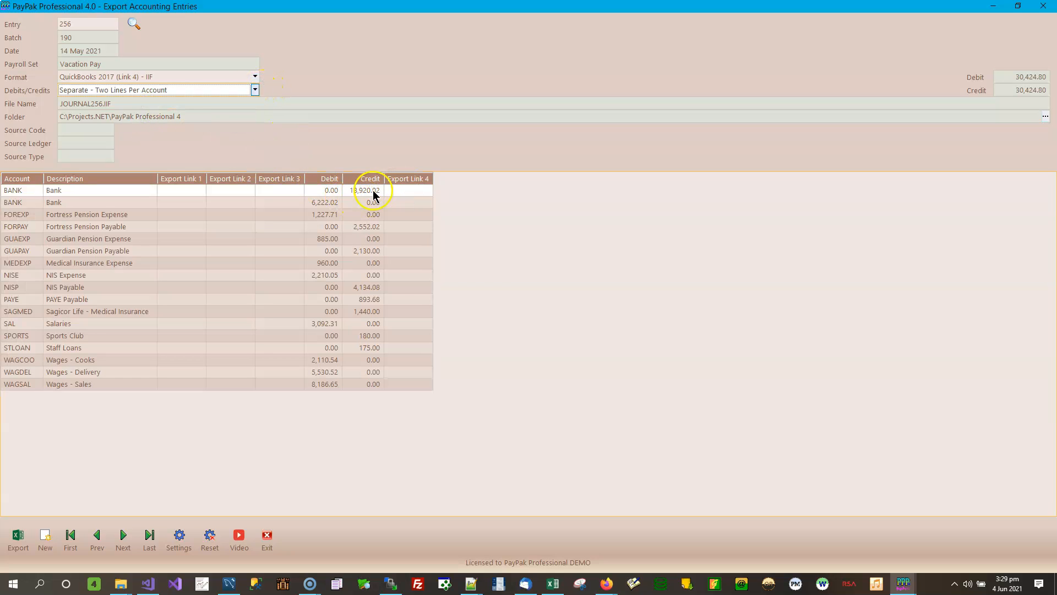
pyautogui.click(74, 201)
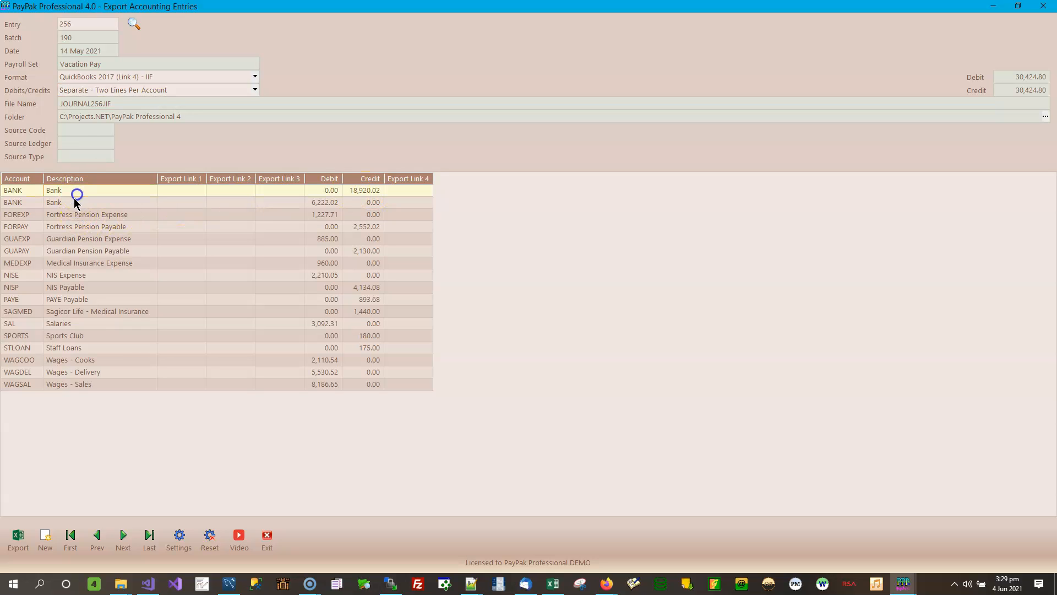
pyautogui.click(375, 188)
pyautogui.click(232, 191)
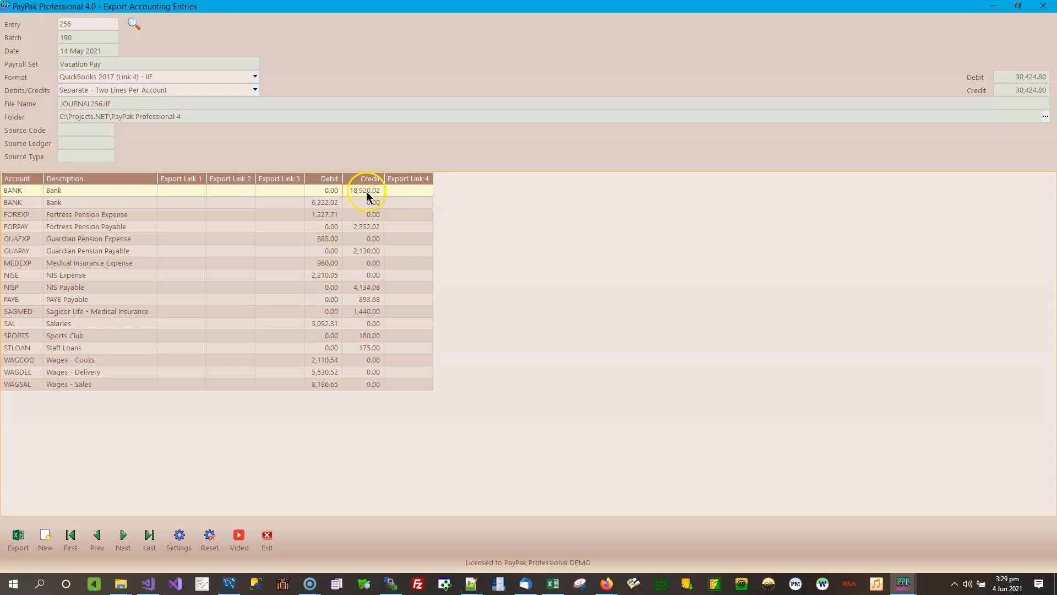
pyautogui.click(320, 202)
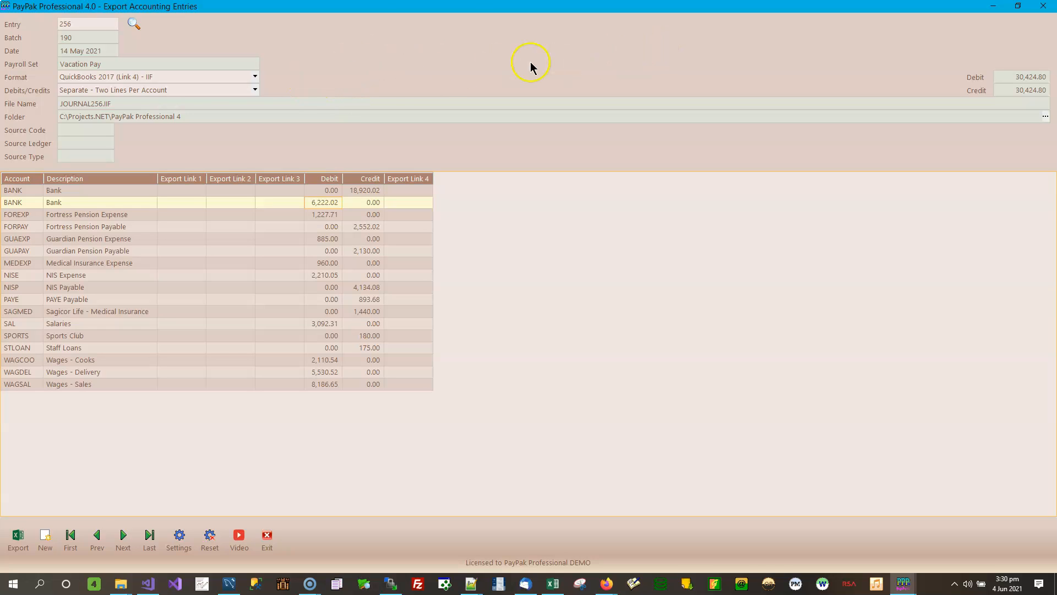
pyautogui.click(255, 90)
pyautogui.click(130, 103)
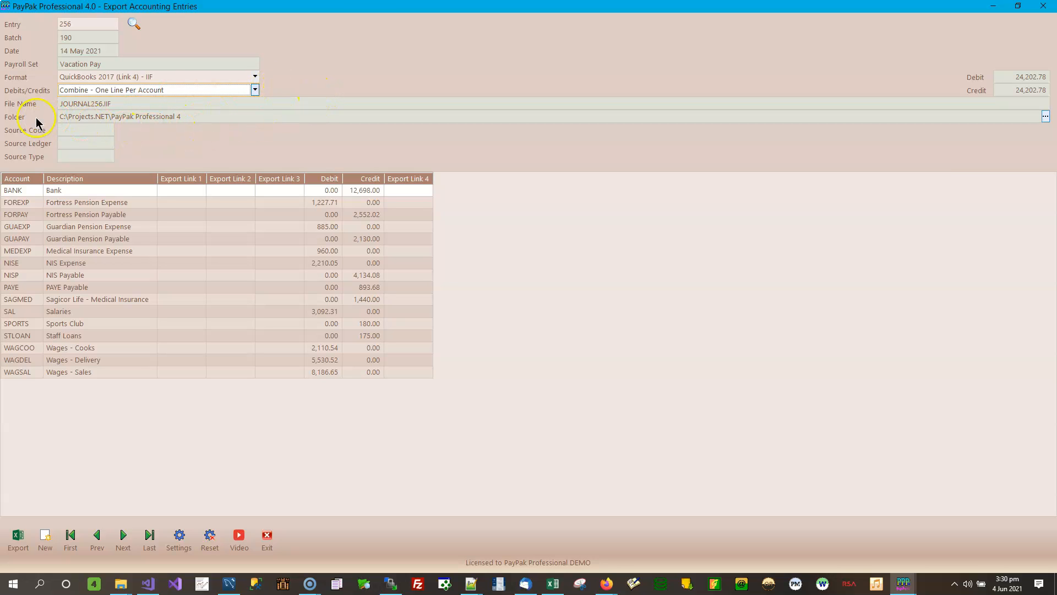
# Step: Select C:\Demo Files\Accounting Entries as the export folder in the folder browser
pyautogui.click(1045, 116)
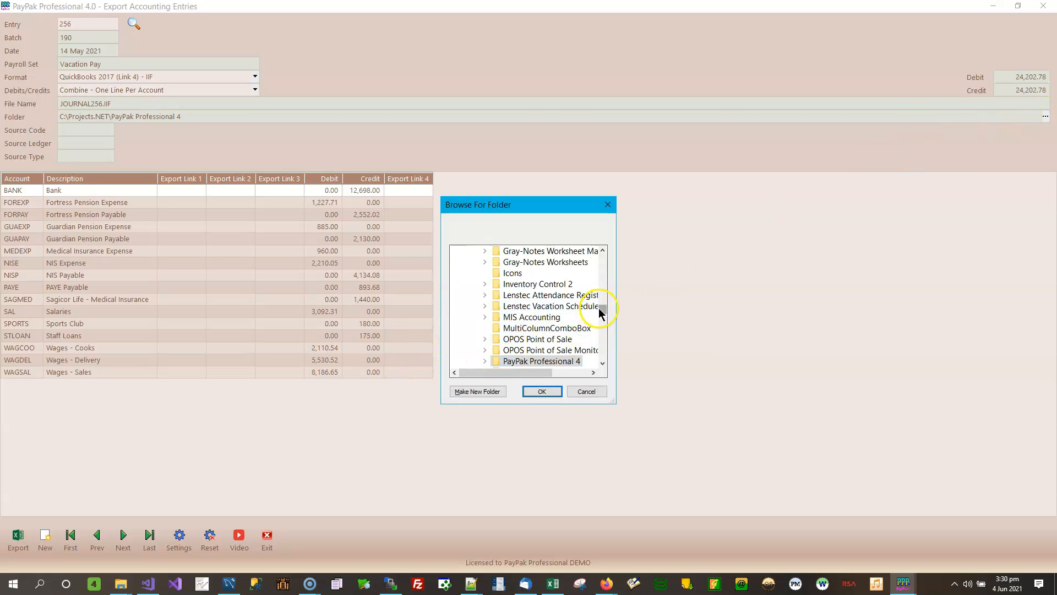
pyautogui.moveTo(602, 308); pyautogui.dragTo(614, 259)
pyautogui.click(463, 362)
pyautogui.scroll(-4, 494, 362)
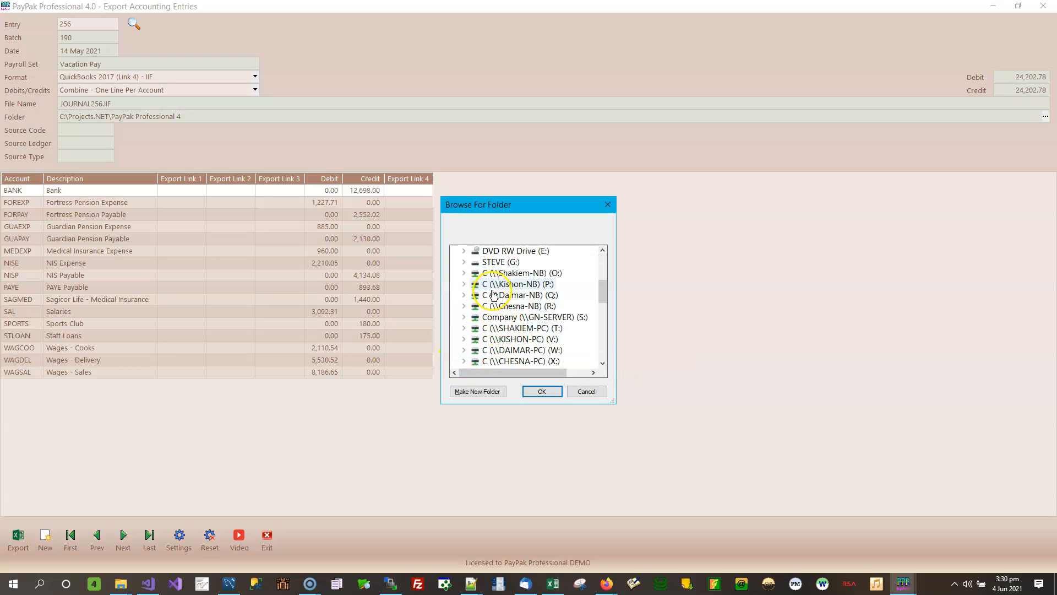
pyautogui.scroll(1, 523, 290)
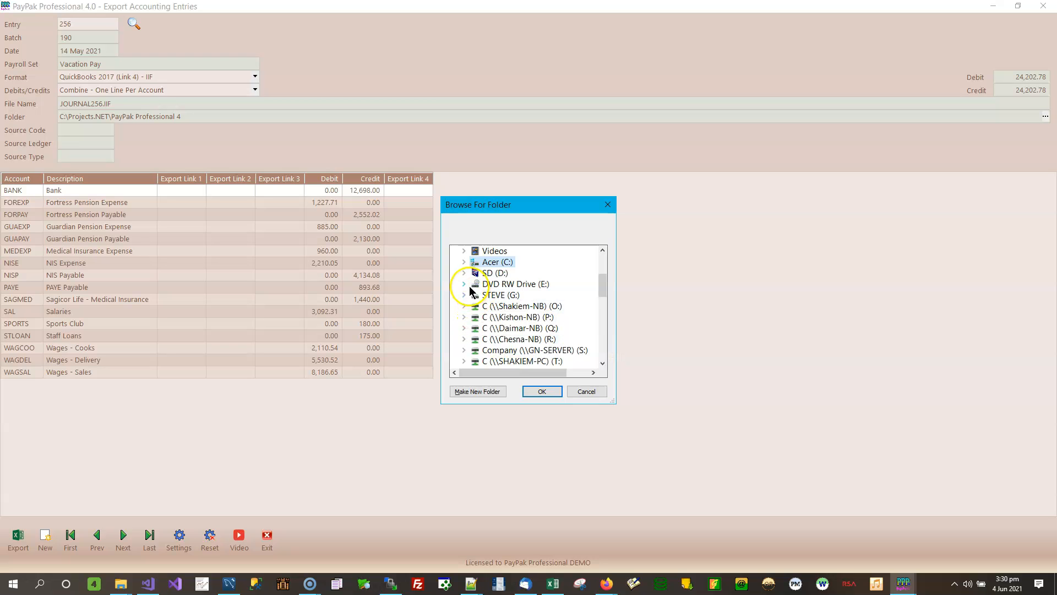
pyautogui.click(464, 263)
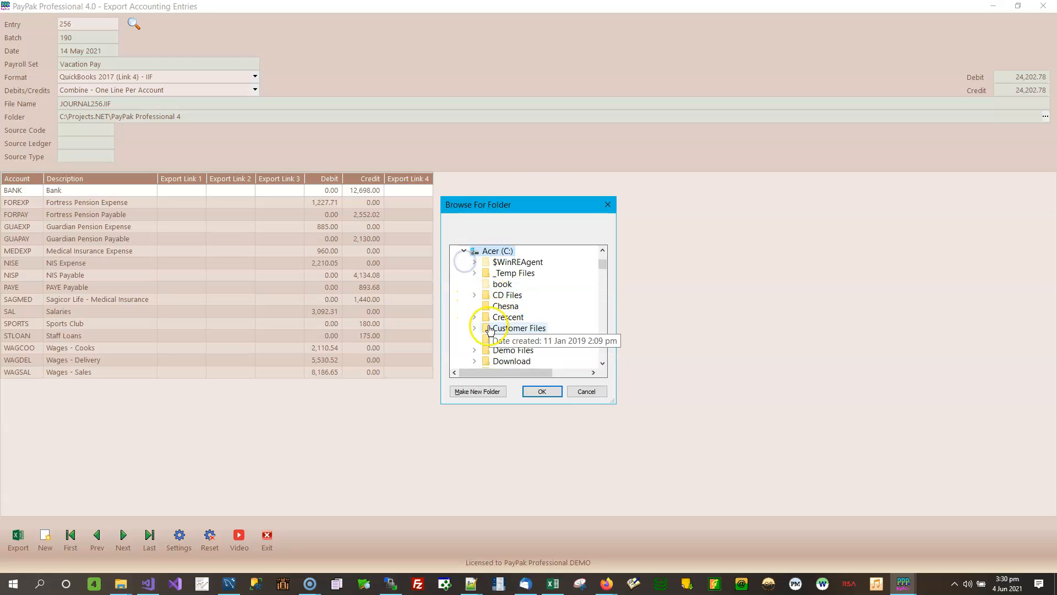
pyautogui.click(476, 350)
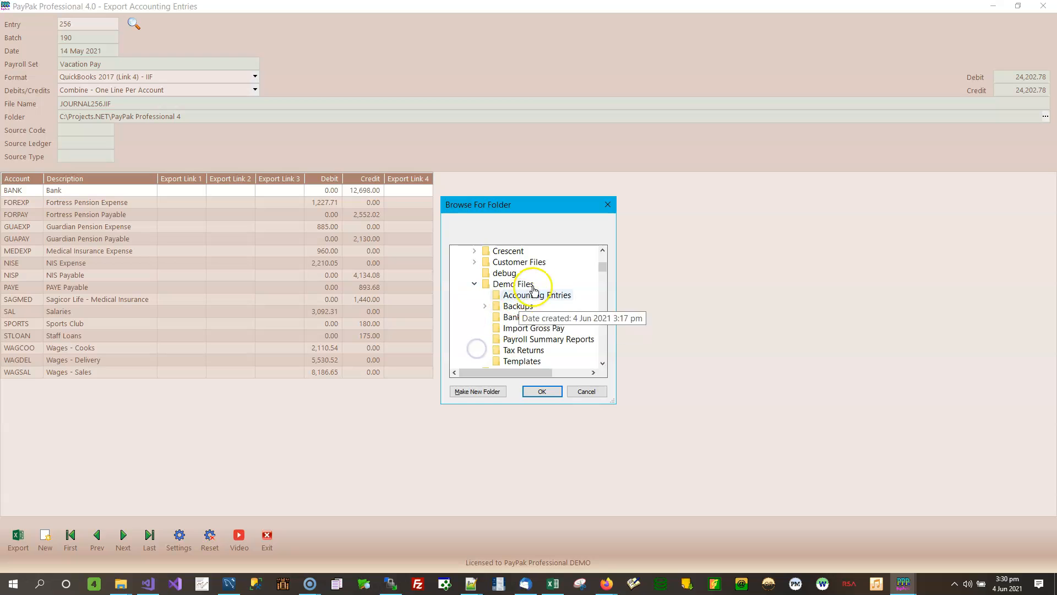
pyautogui.click(533, 295)
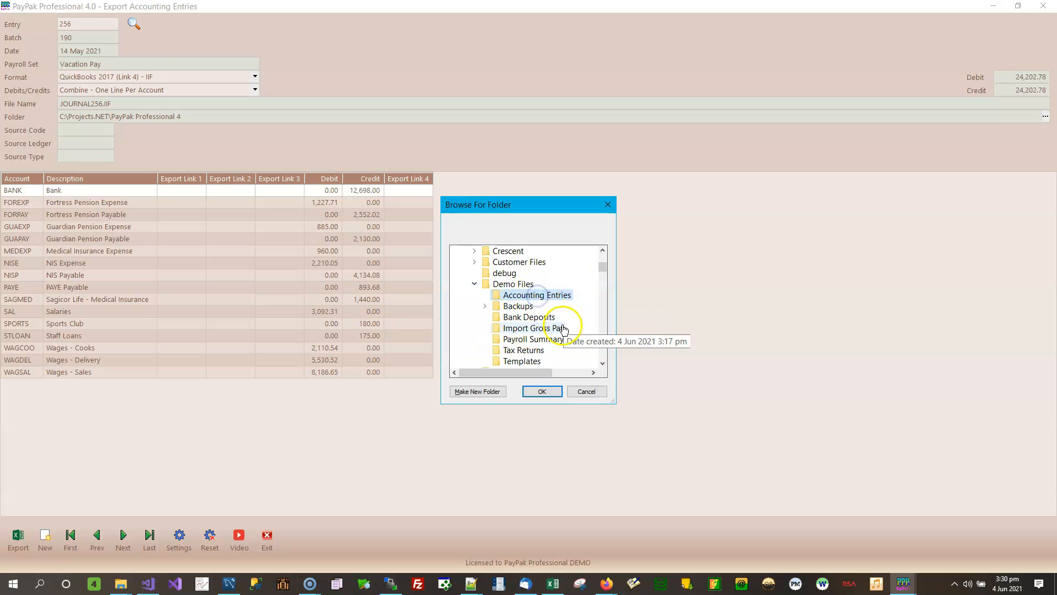
pyautogui.click(542, 391)
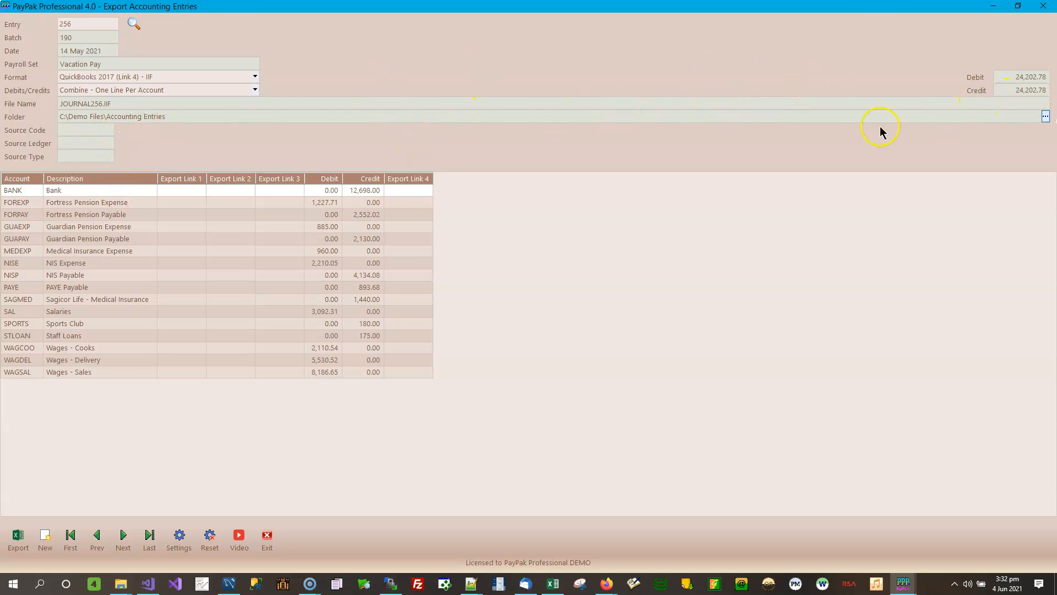
# Step: Save the export settings, then export the Vacation Pay entry as JOURNAL256.IIF to Accounting Entries
pyautogui.click(179, 538)
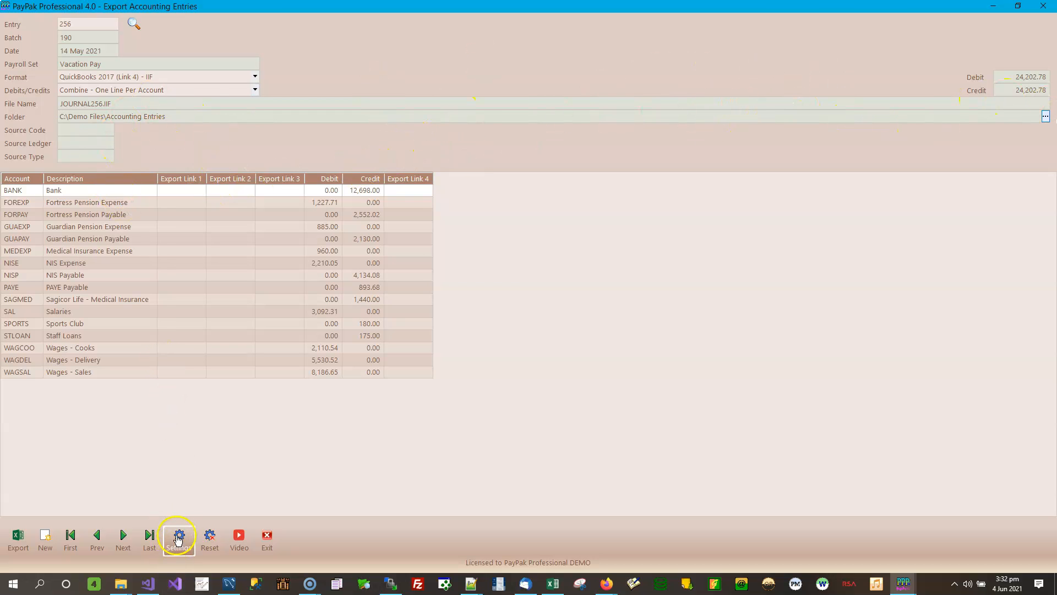
pyautogui.click(584, 335)
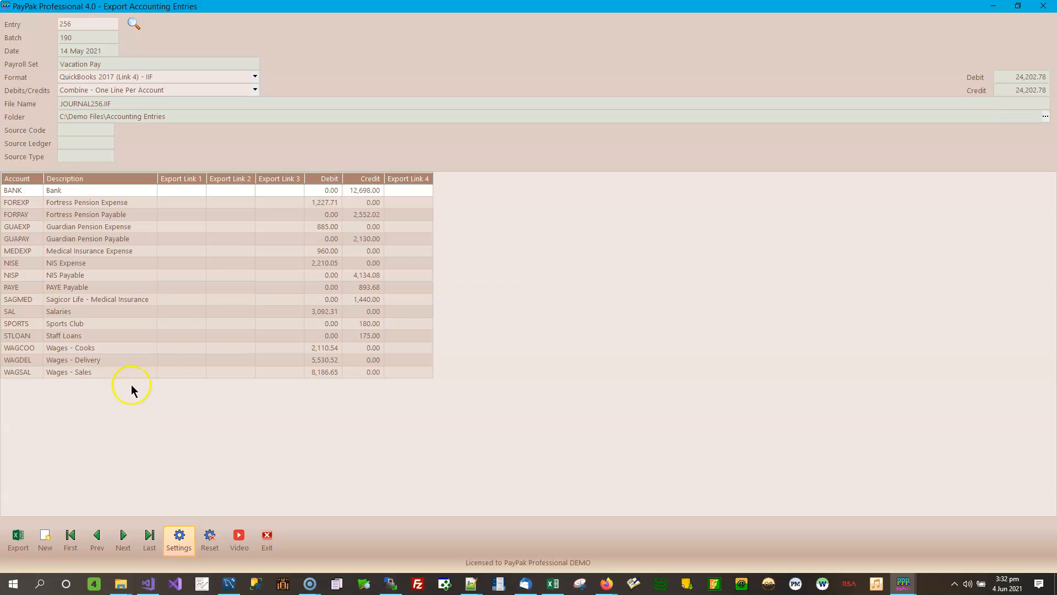
pyautogui.click(18, 537)
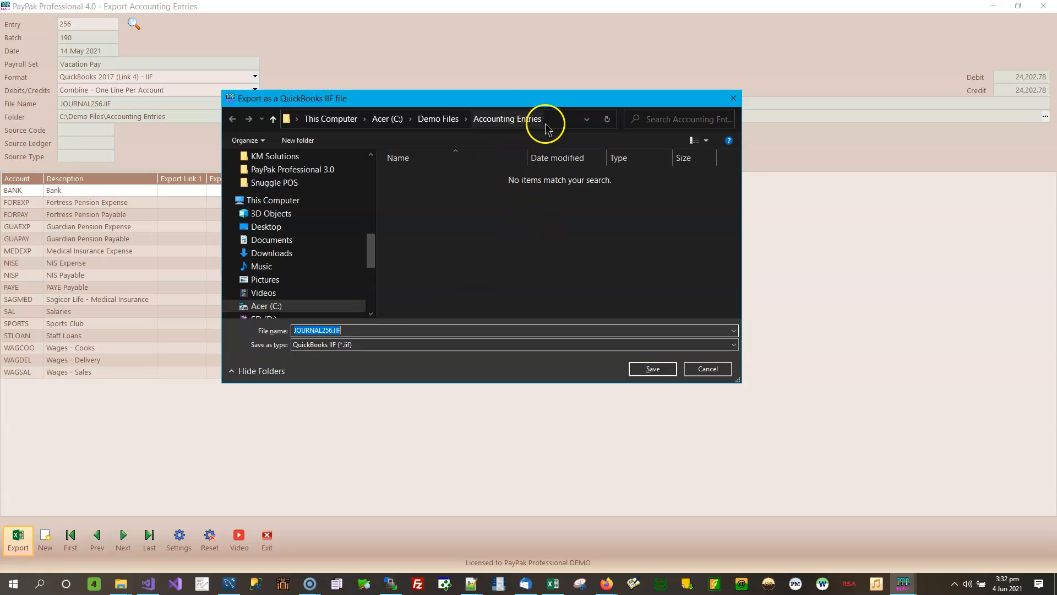
pyautogui.click(351, 331)
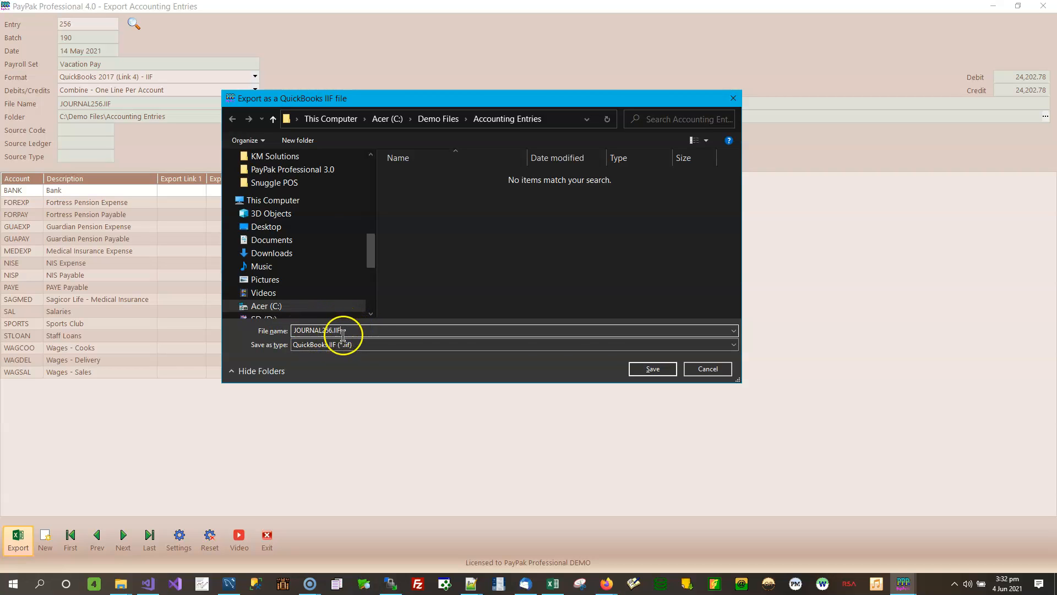
pyautogui.click(652, 368)
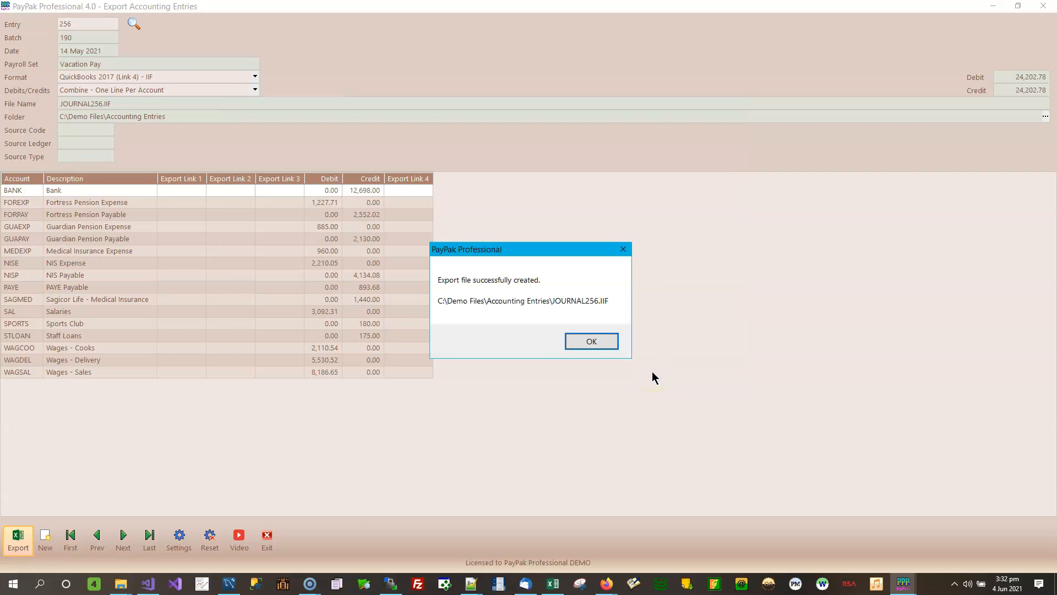
pyautogui.click(590, 341)
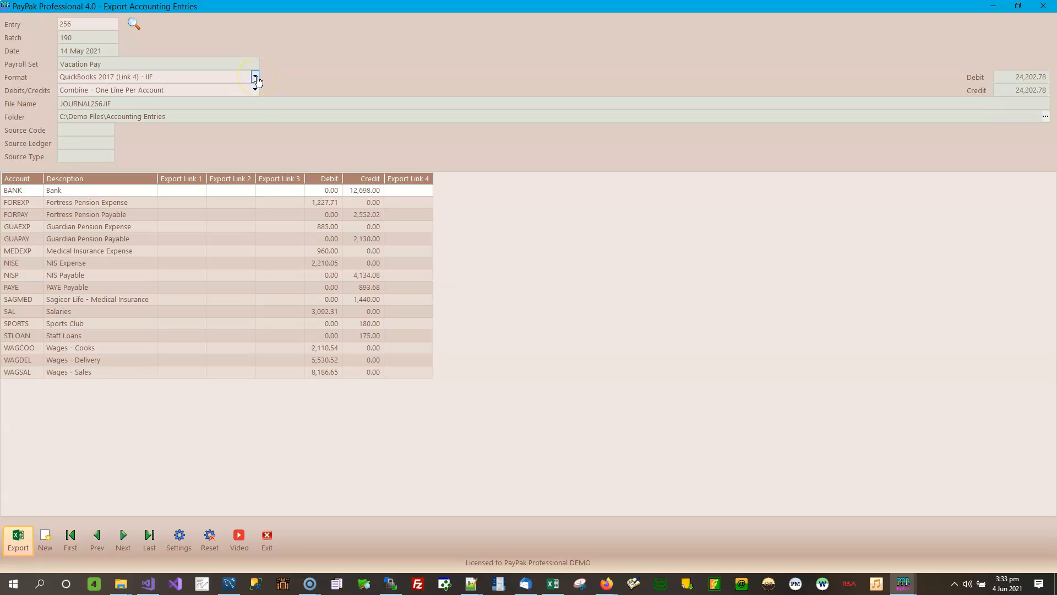
# Step: Set entry 256 to ACCPAC for Windows - CSV with Source Ledger GL and Source Type JE
pyautogui.click(256, 78)
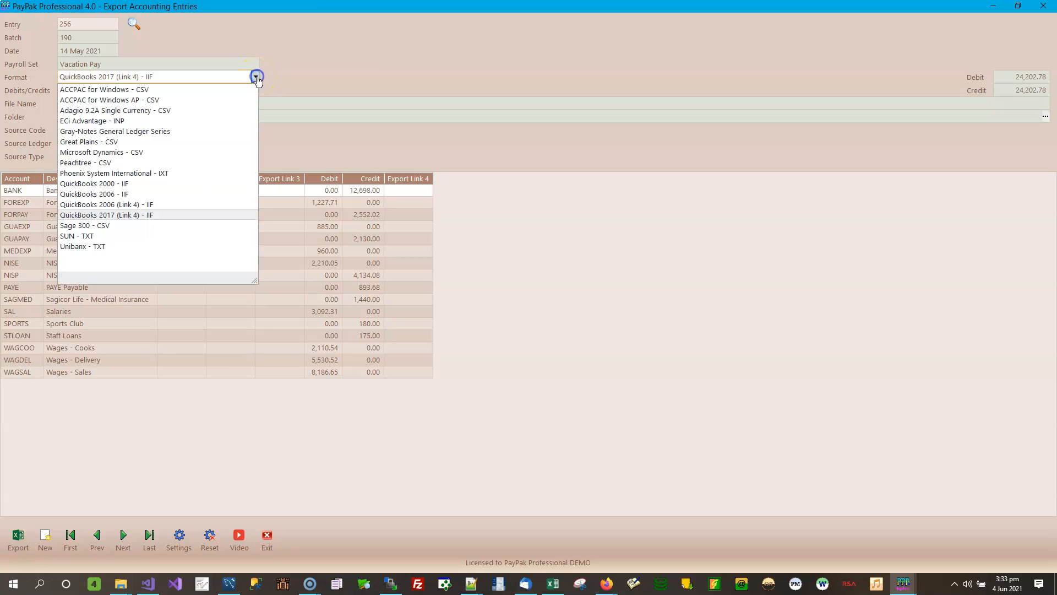
pyautogui.click(156, 88)
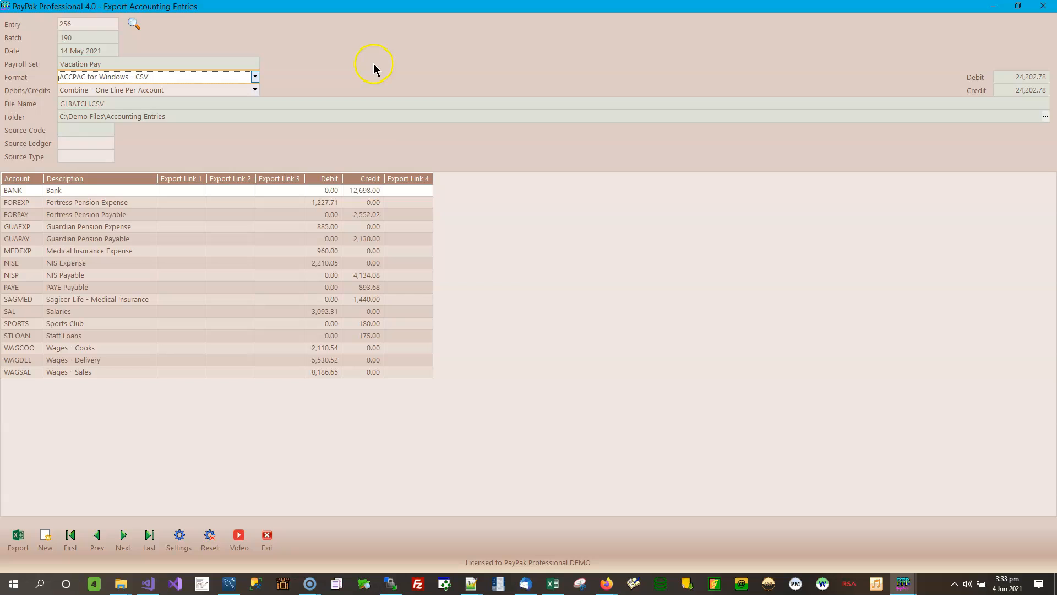
pyautogui.click(80, 142)
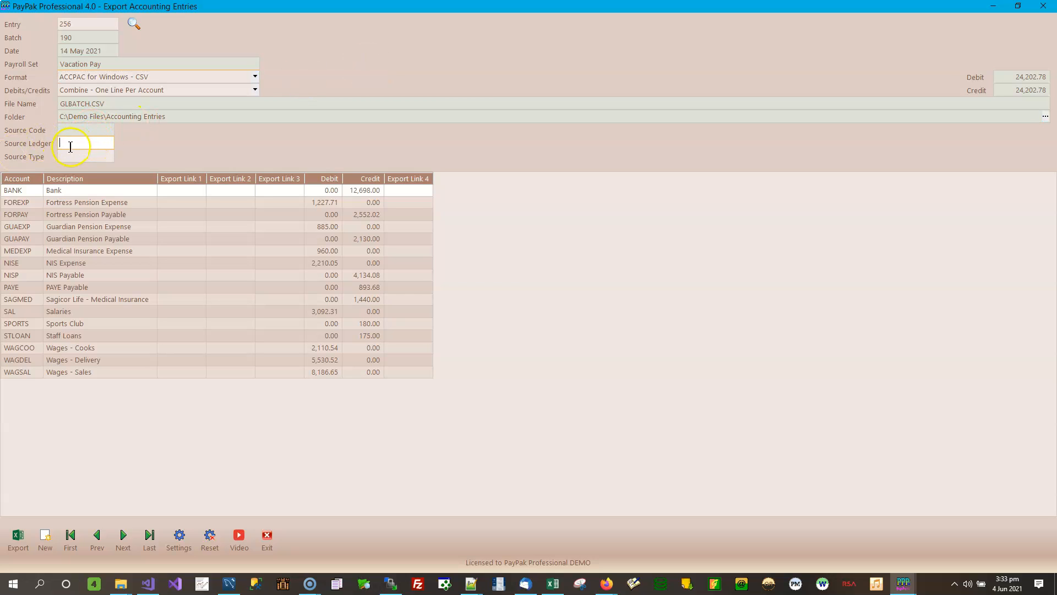
pyautogui.click(82, 155)
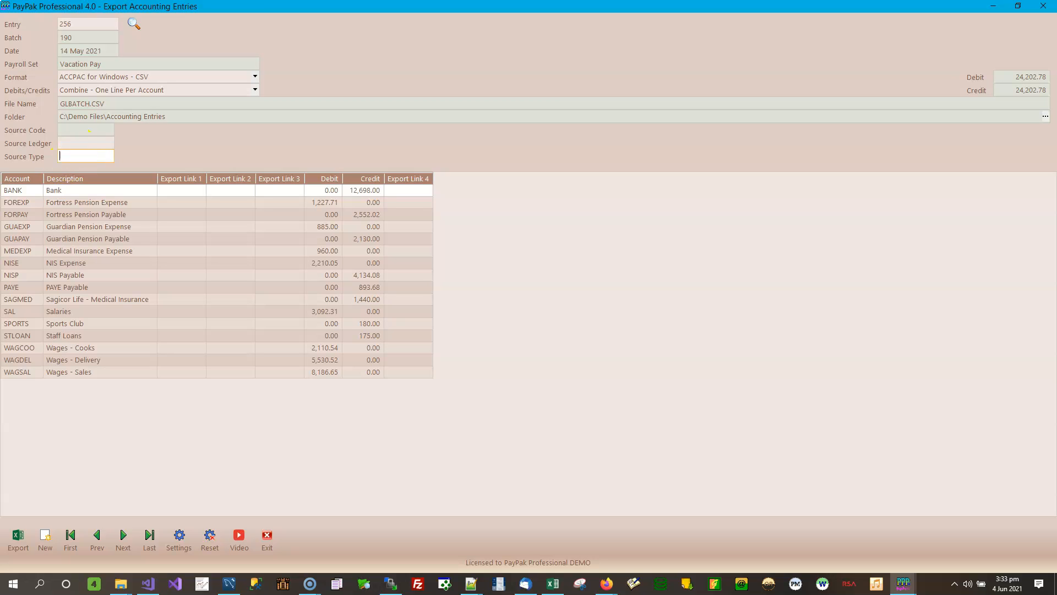
pyautogui.click(18, 536)
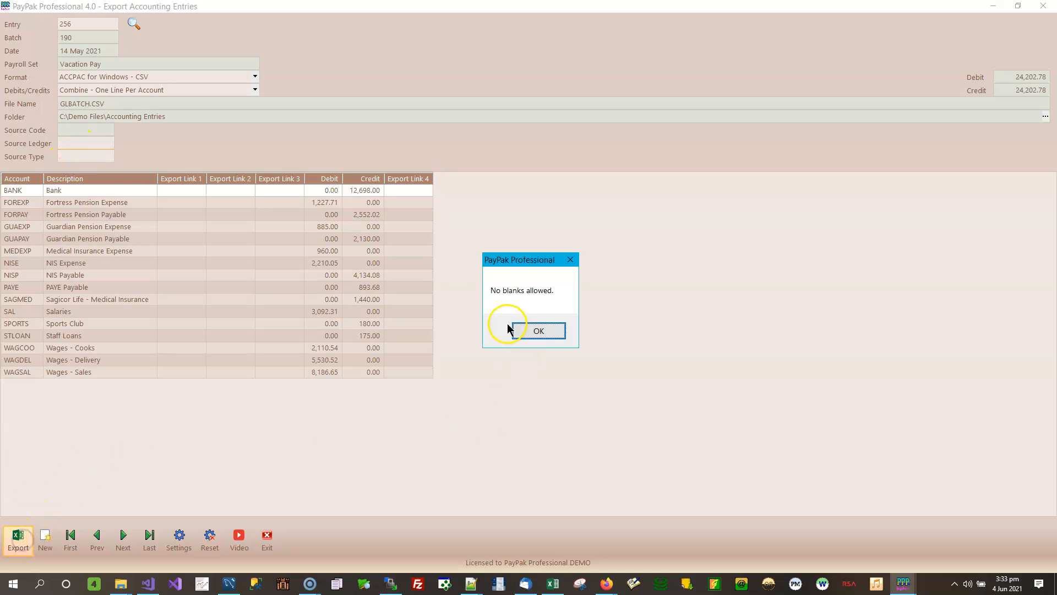
pyautogui.click(535, 333)
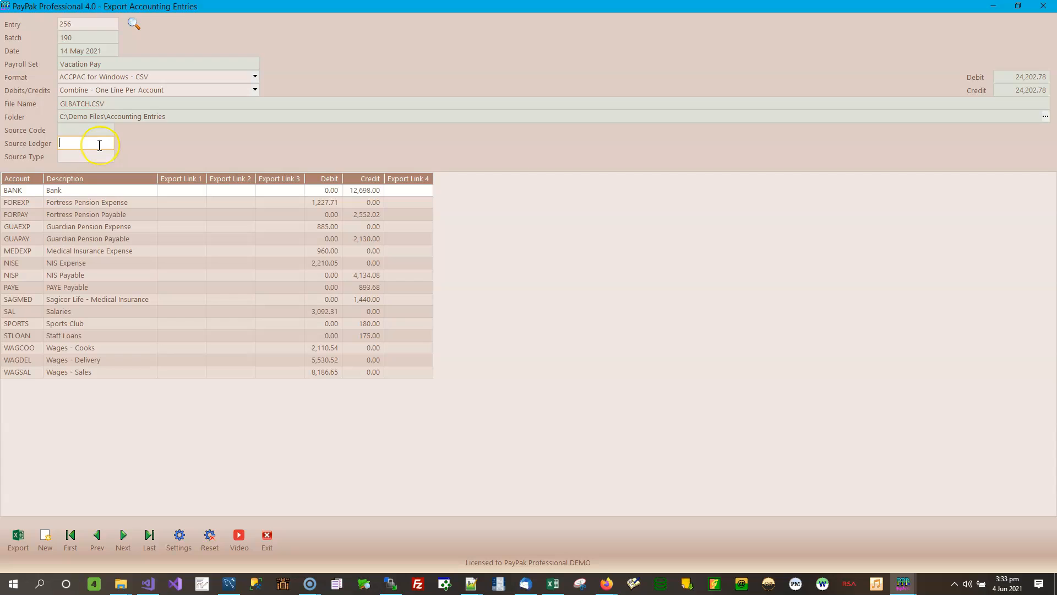
pyautogui.write('GL')
pyautogui.click(90, 153)
pyautogui.write('JE')
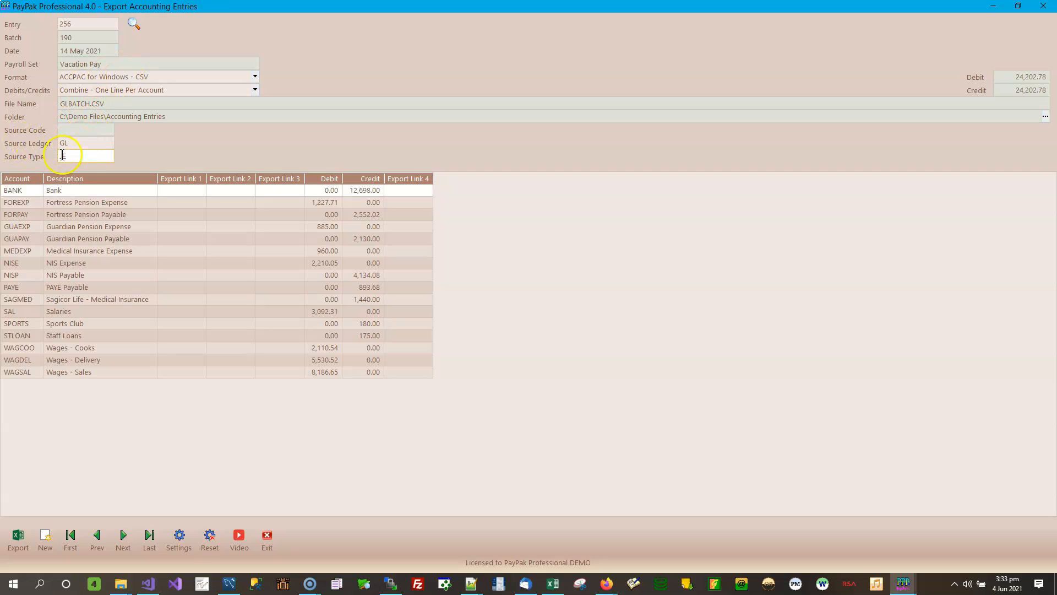
pyautogui.click(98, 155)
# Step: Save the ACCPAC export as GLBATCH.CSV in Accounting Entries and acknowledge the success message
pyautogui.click(19, 537)
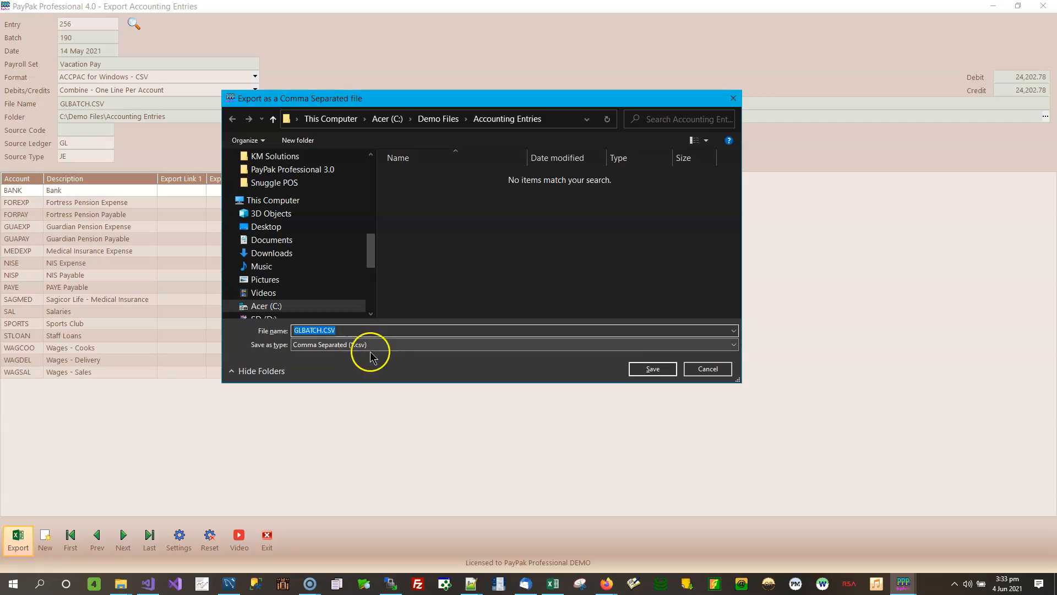
pyautogui.click(651, 370)
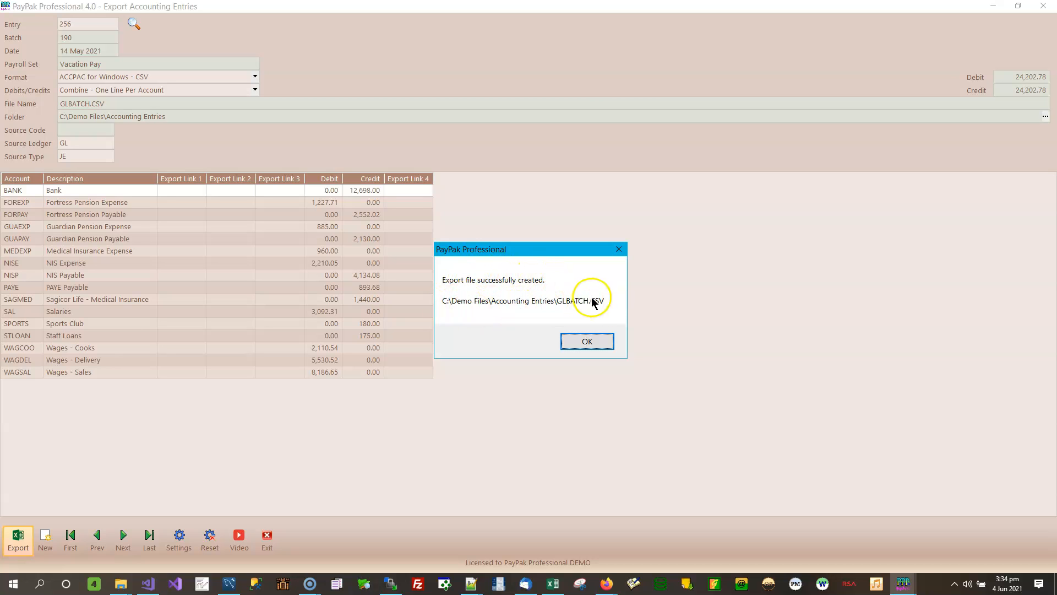
pyautogui.click(590, 343)
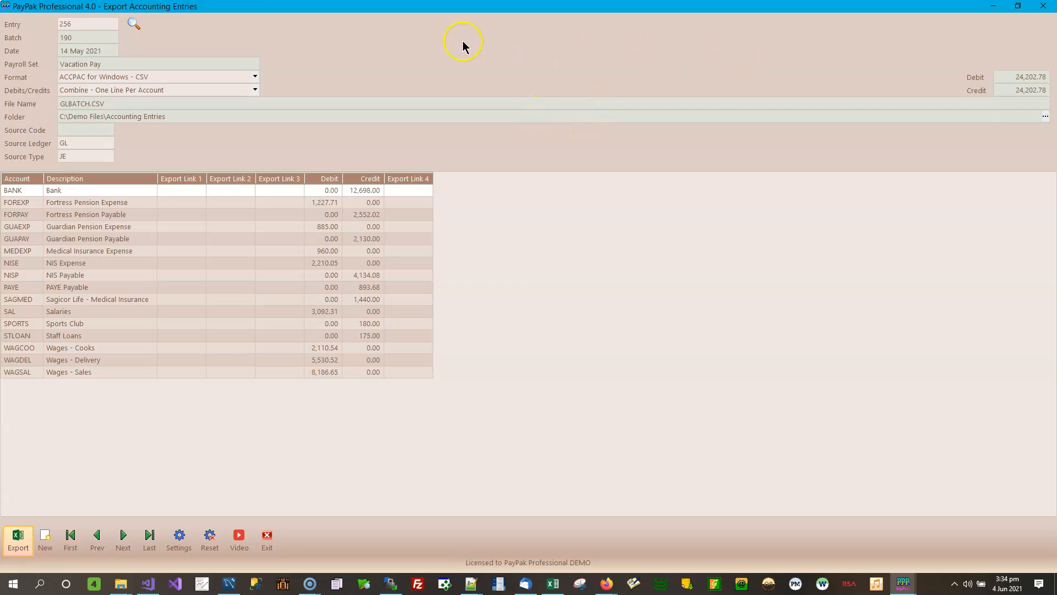
# Step: Switch to ACCPAC for Windows AP - CSV and save APBATCH.CSV into Accounting Entries
pyautogui.click(256, 78)
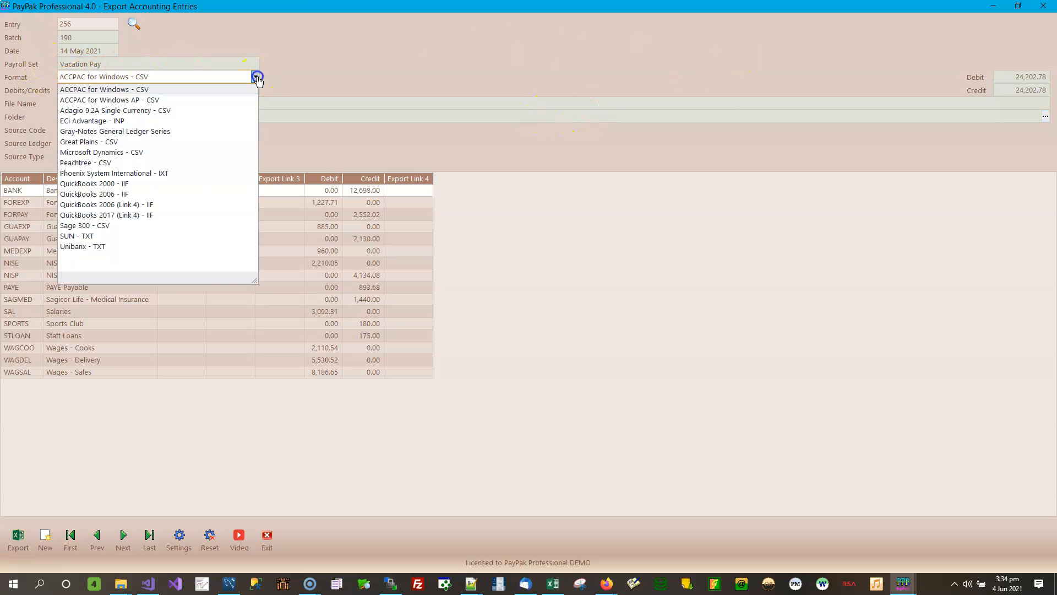
pyautogui.click(143, 99)
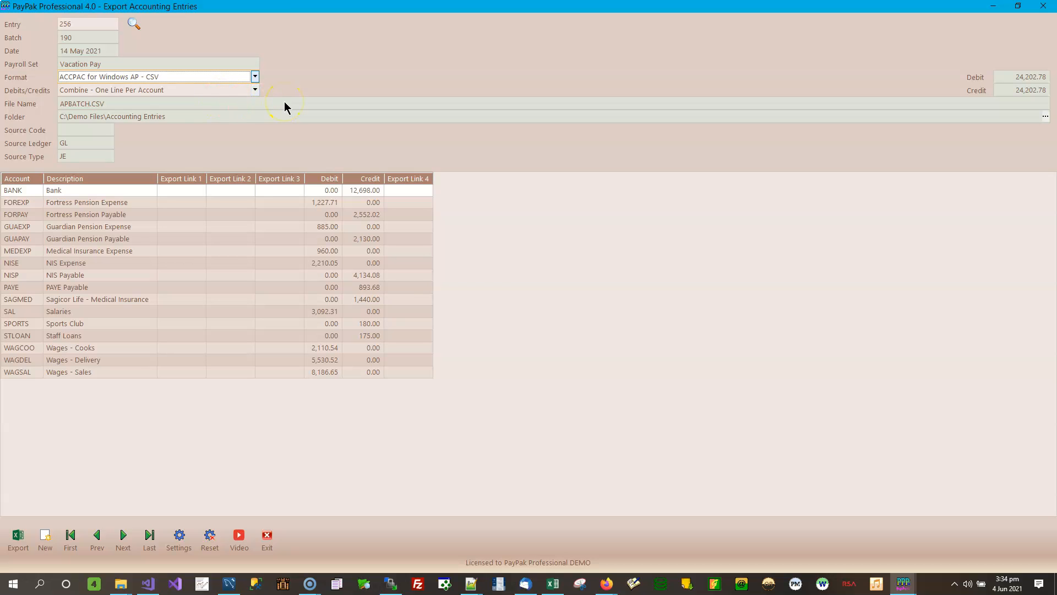
pyautogui.click(18, 536)
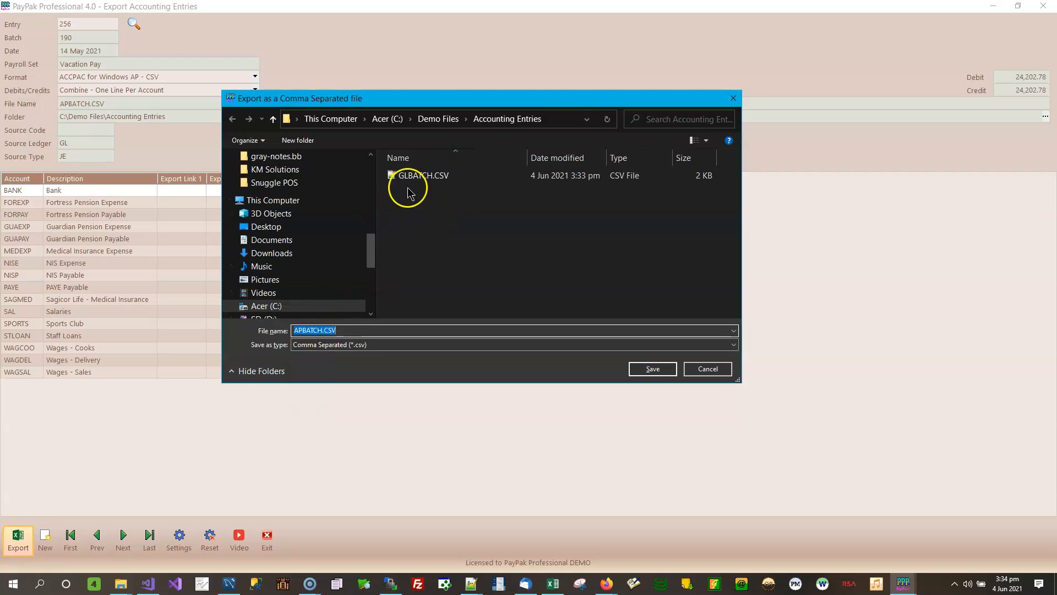
pyautogui.click(647, 370)
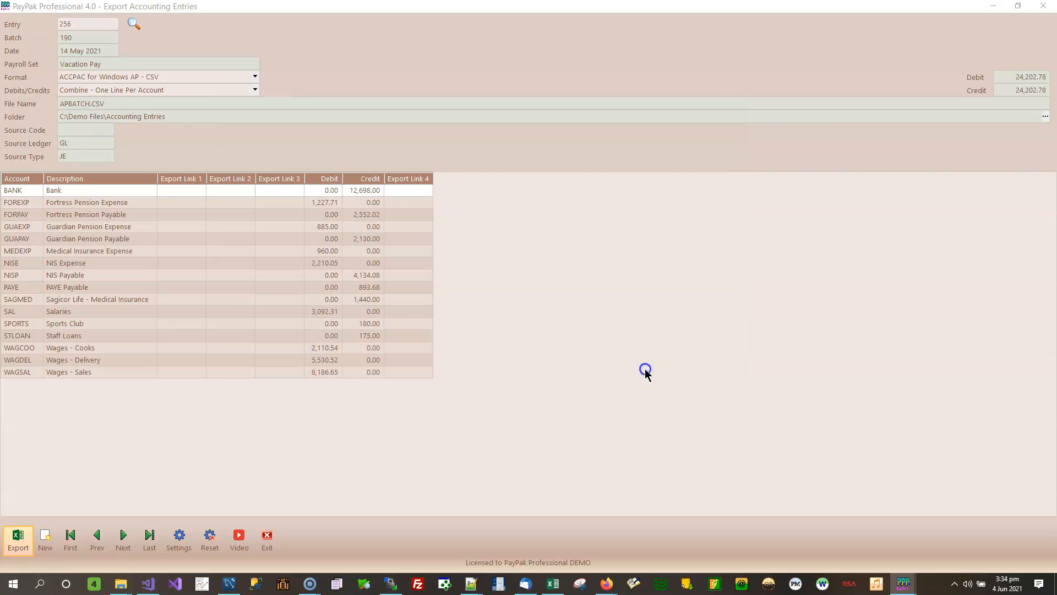
pyautogui.click(587, 342)
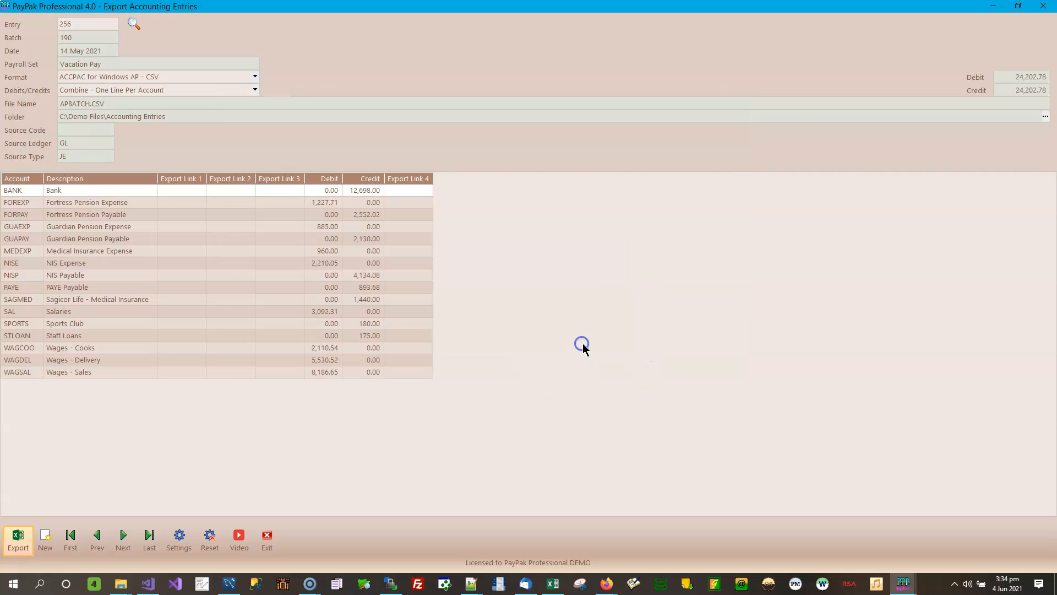
# Step: Use Adagio 9.2A Single Currency - CSV with Source Code GL and save GLHDBTCHIM.CSV
pyautogui.click(256, 78)
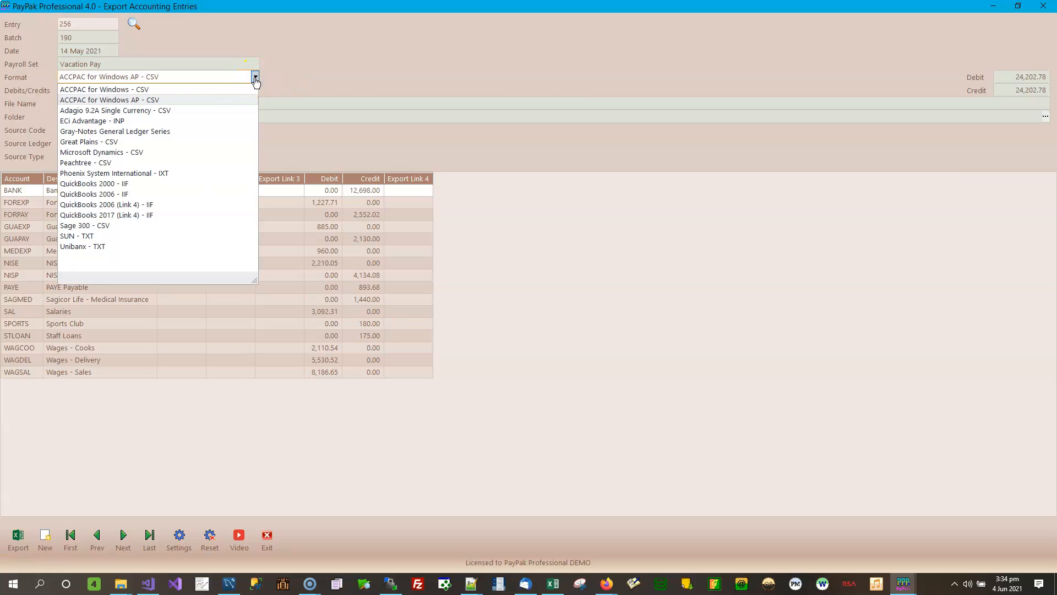
pyautogui.click(167, 111)
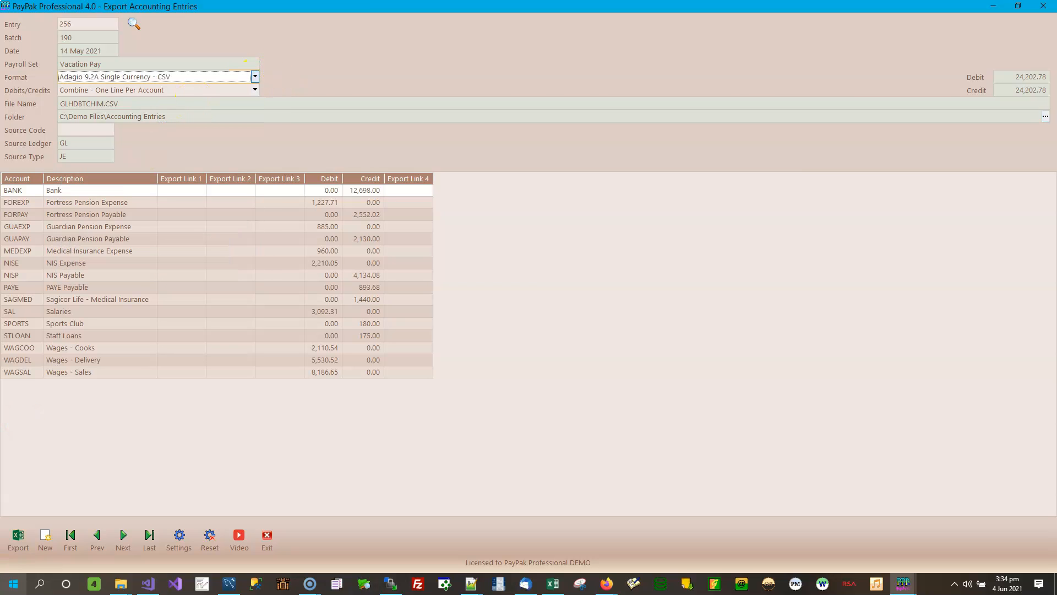
pyautogui.click(21, 545)
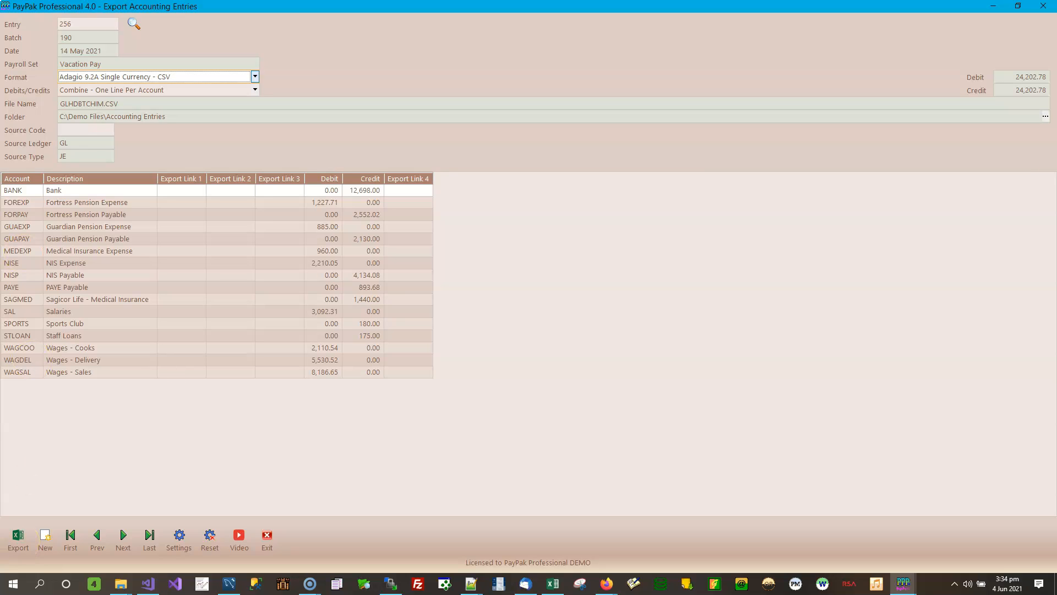
pyautogui.click(80, 132)
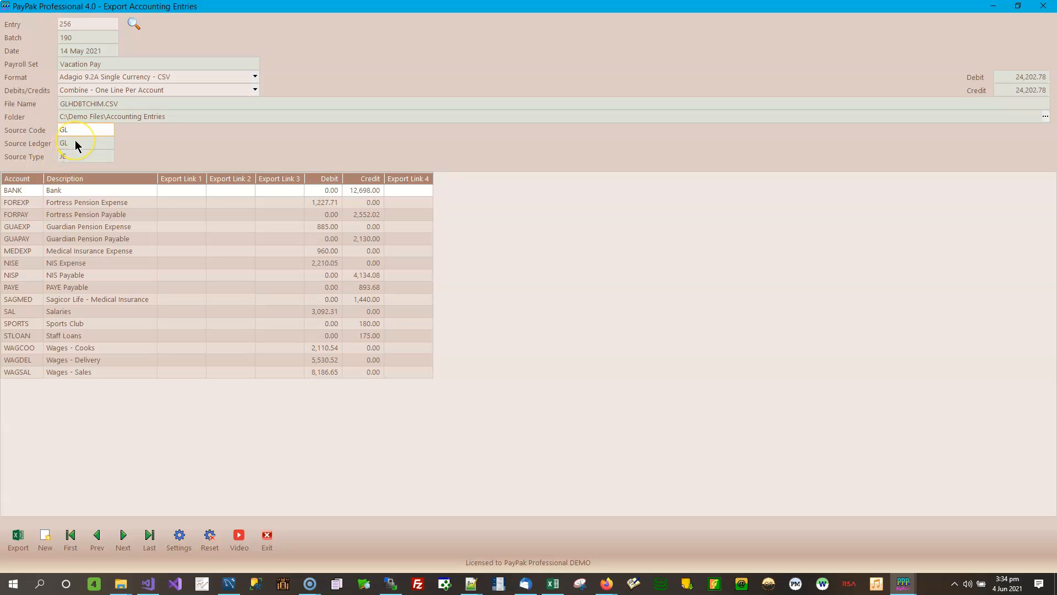
pyautogui.click(23, 543)
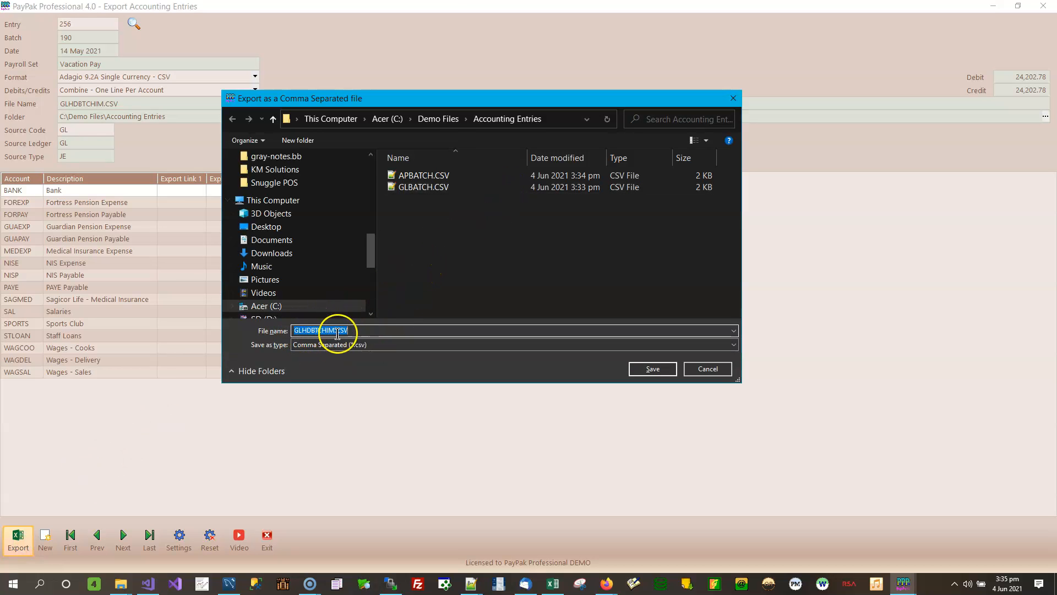
pyautogui.click(654, 370)
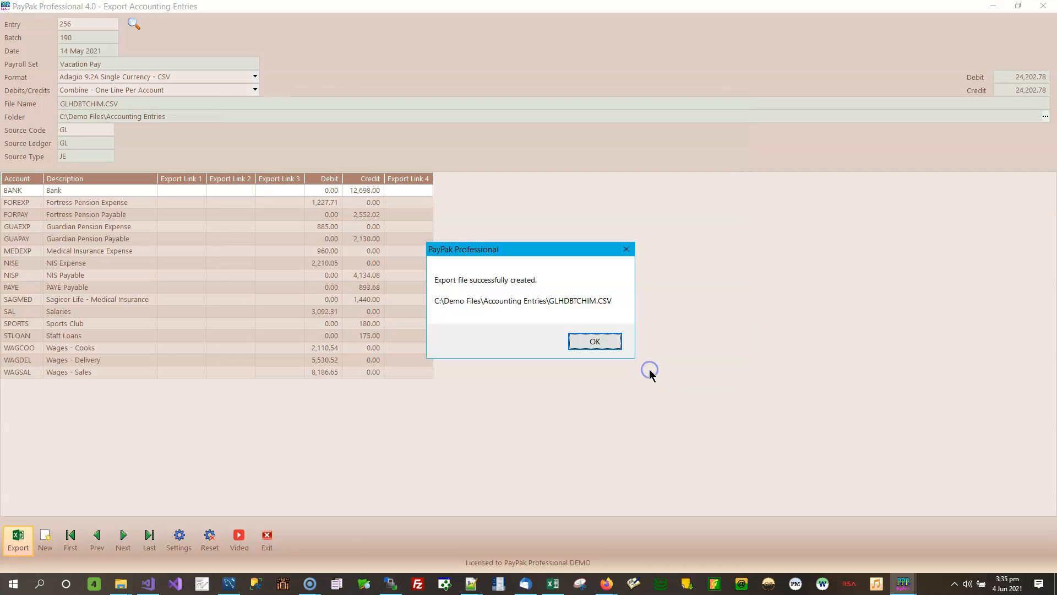
pyautogui.click(596, 347)
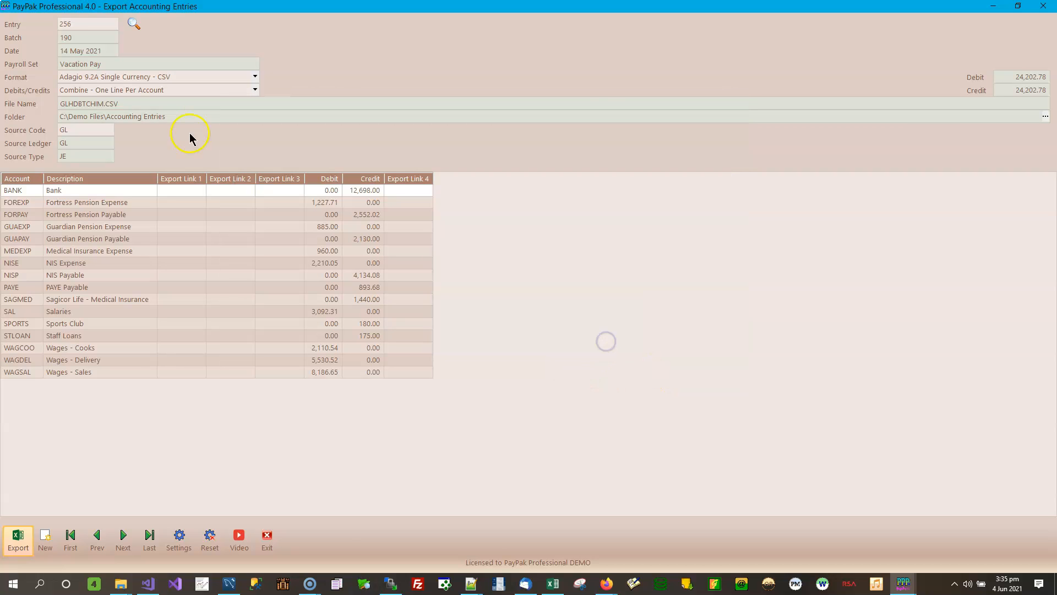
# Step: Switch to Gray-Notes General Ledger Series, check the GL source ledger, and save the text export
pyautogui.click(255, 76)
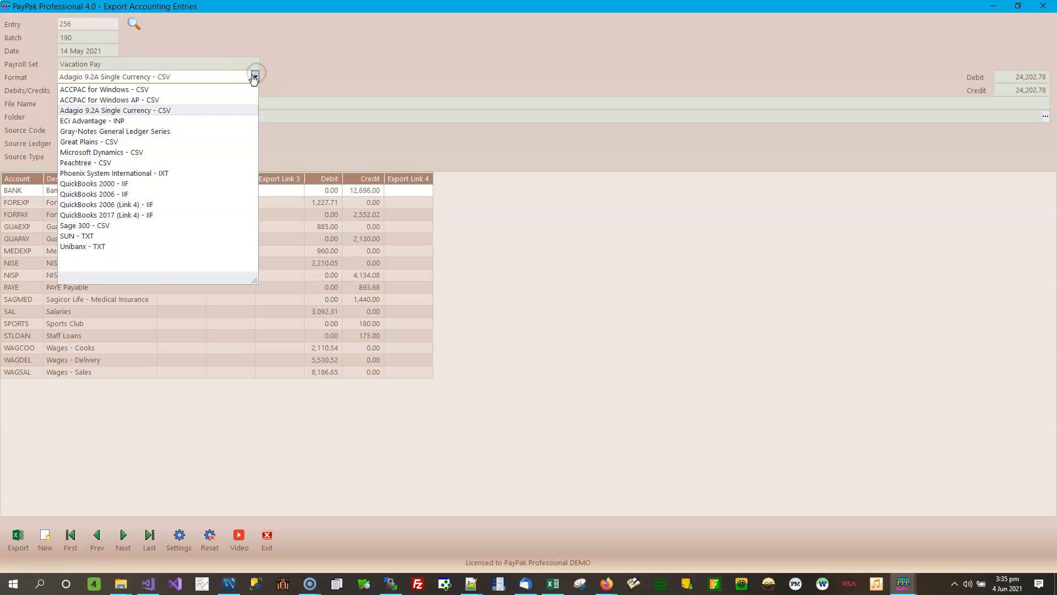
pyautogui.click(127, 131)
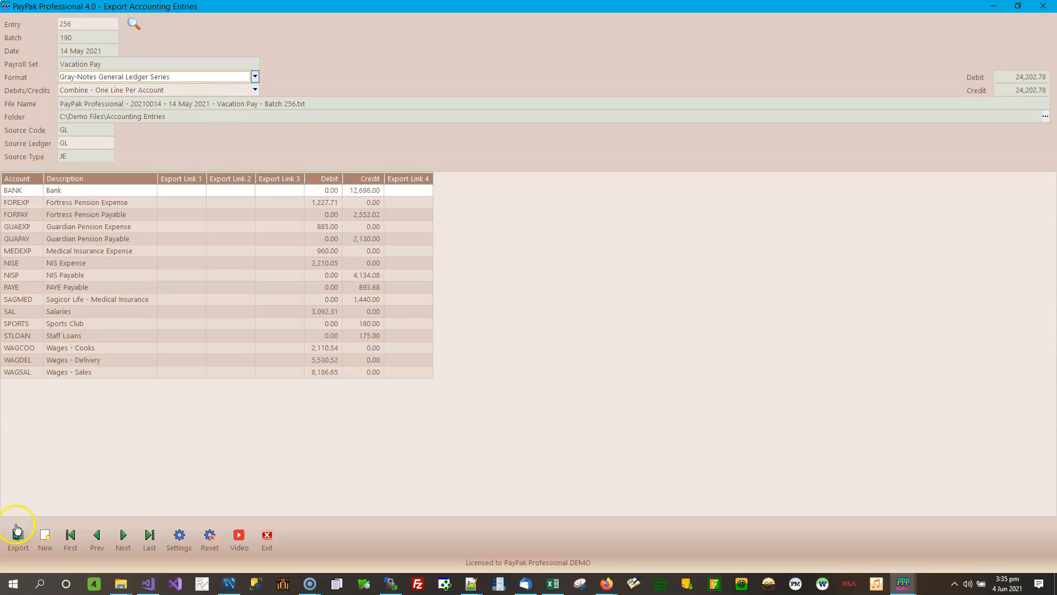
pyautogui.click(19, 541)
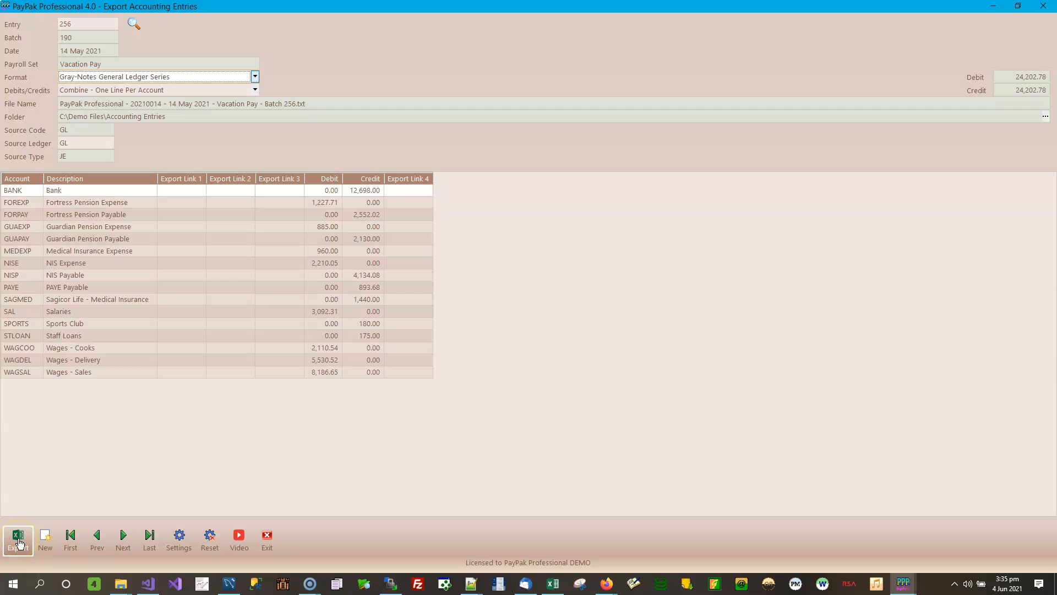
pyautogui.click(73, 143)
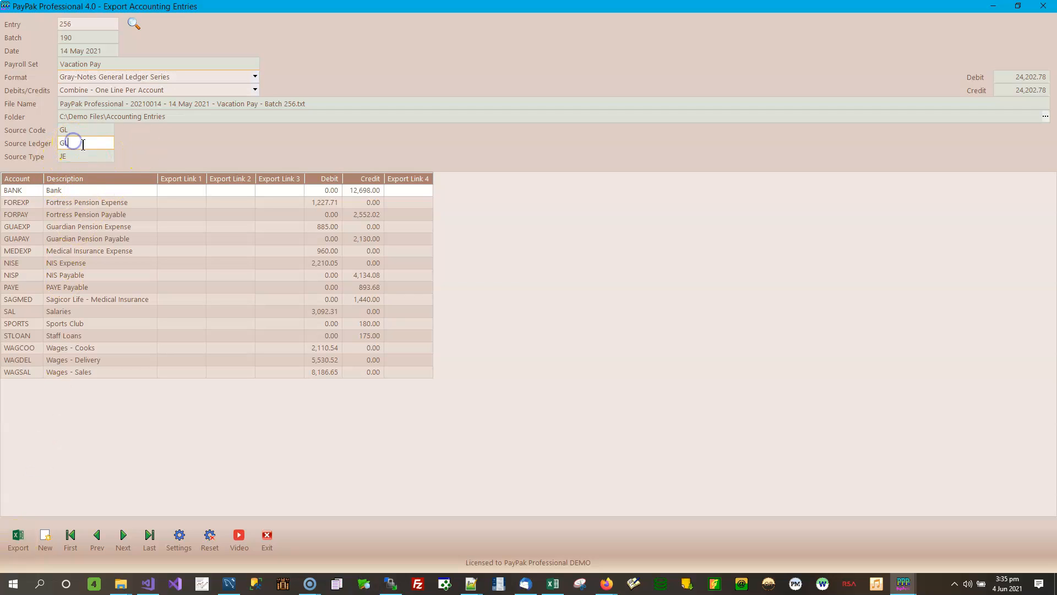
pyautogui.doubleClick(83, 145)
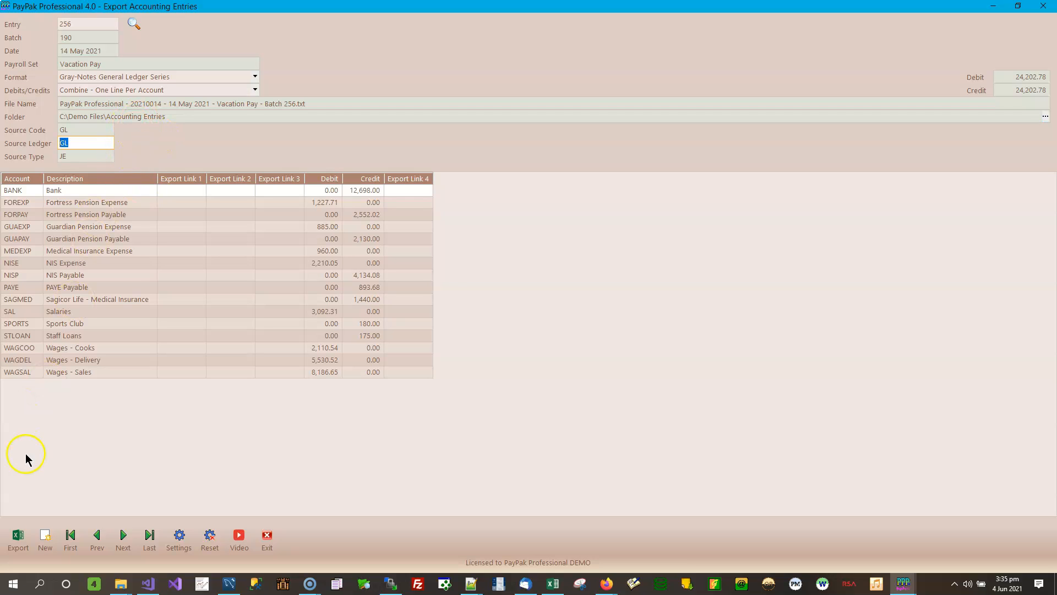
pyautogui.click(16, 537)
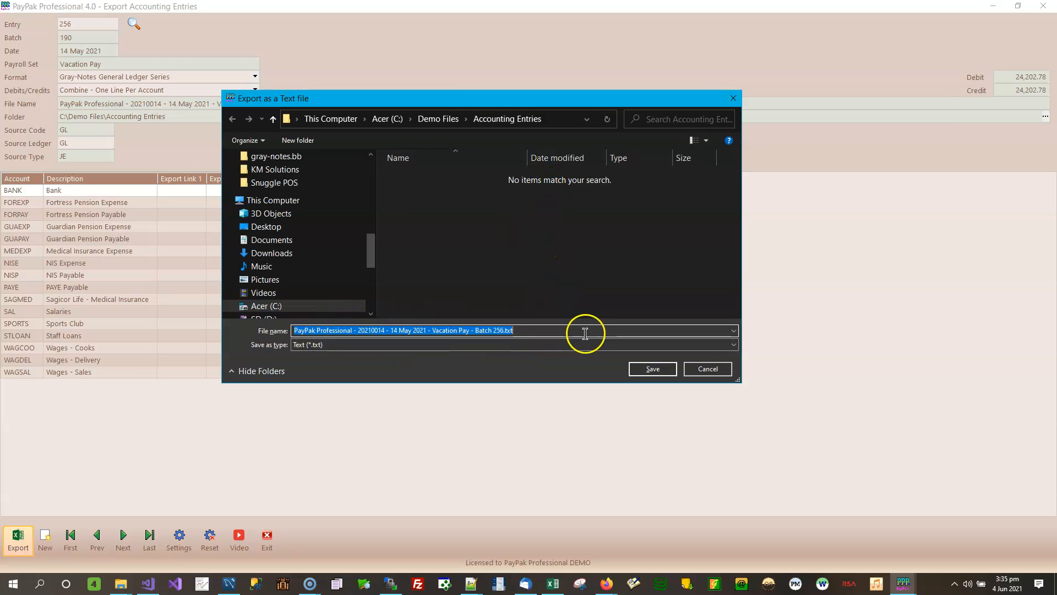
pyautogui.click(652, 369)
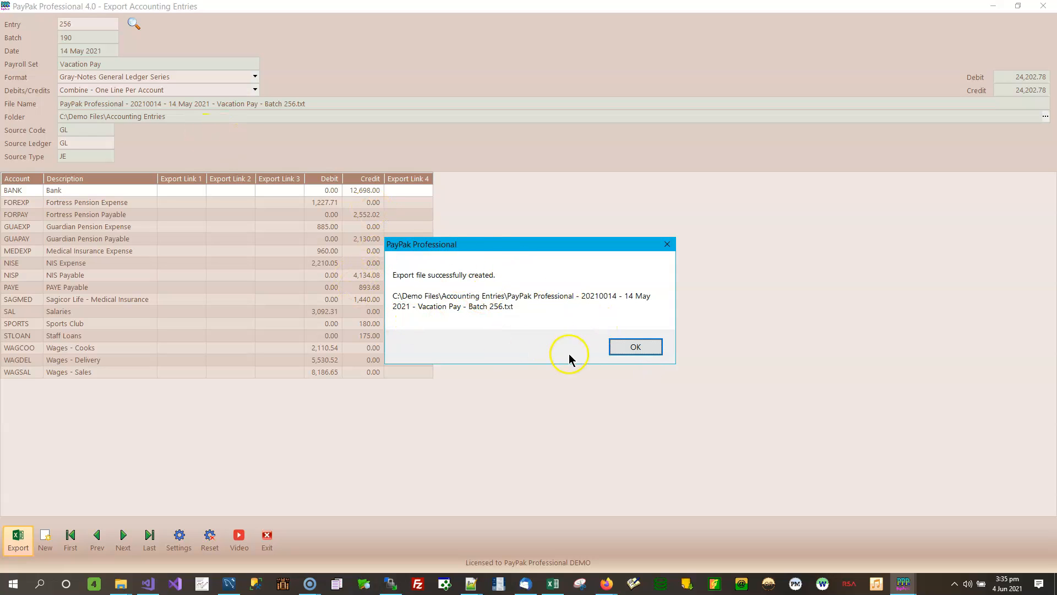
pyautogui.click(616, 347)
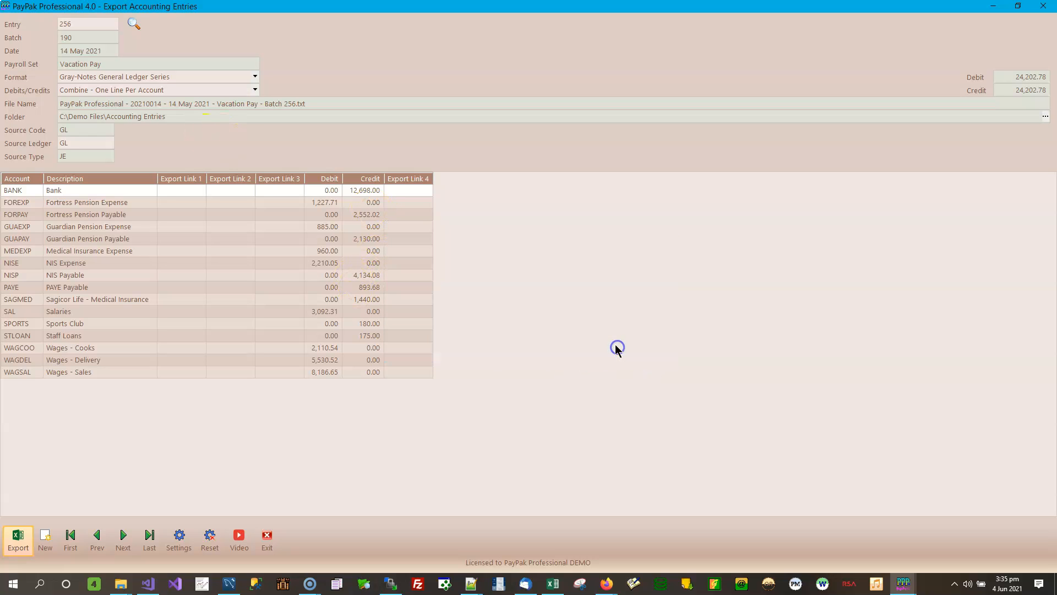
# Step: Export entry 256 as Great Plains - CSV, replacing the existing GLBATCH.CSV
pyautogui.click(255, 77)
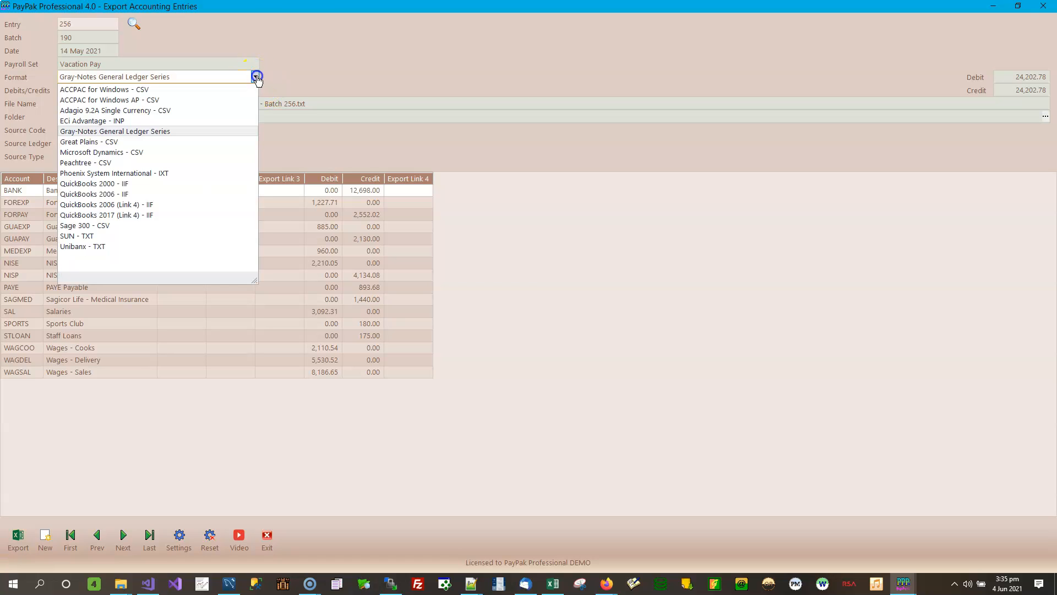
pyautogui.click(159, 142)
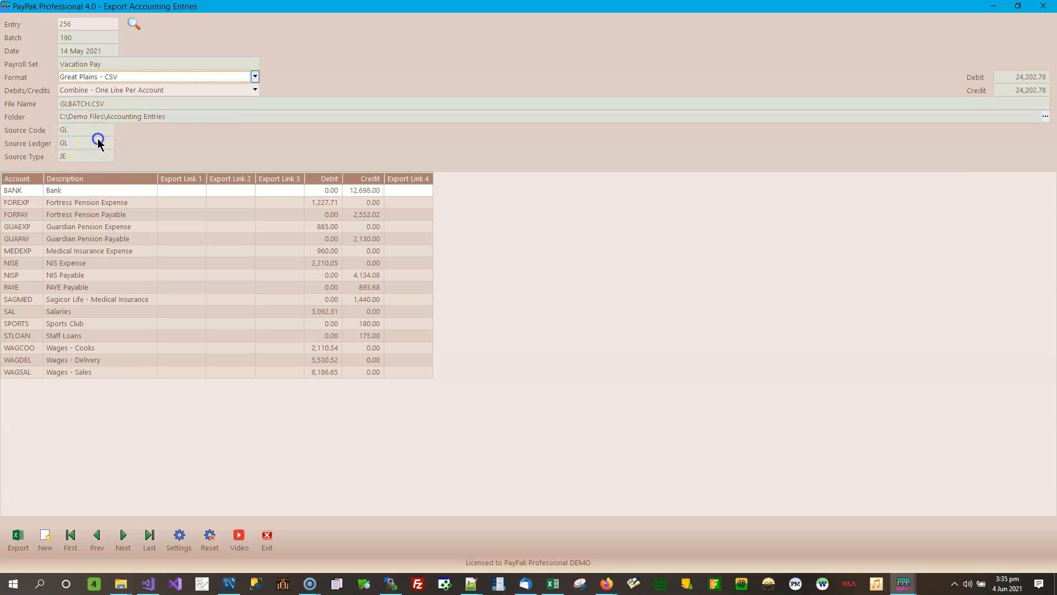
pyautogui.click(19, 537)
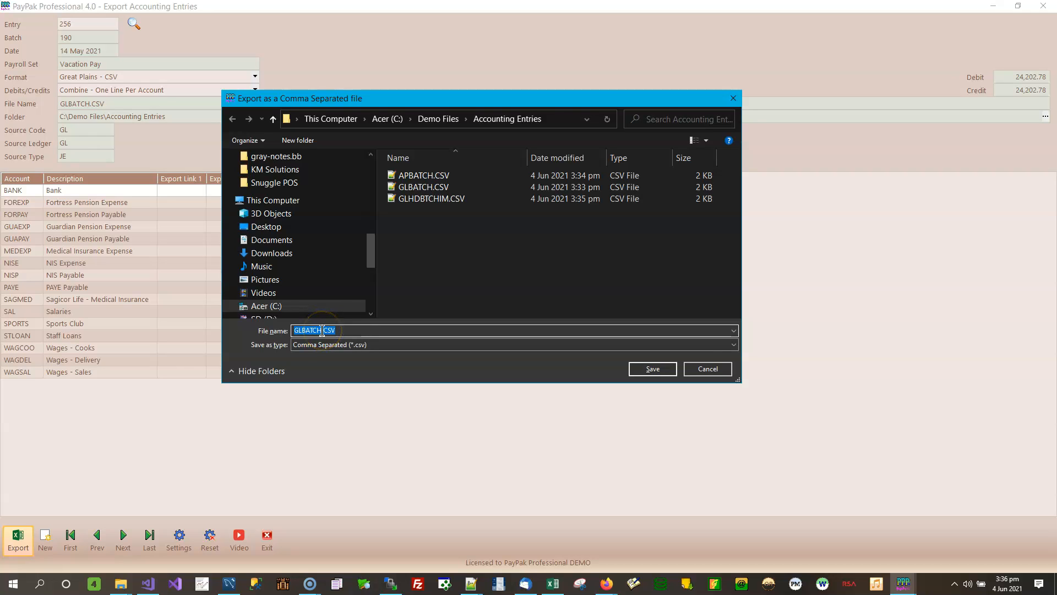
pyautogui.click(654, 370)
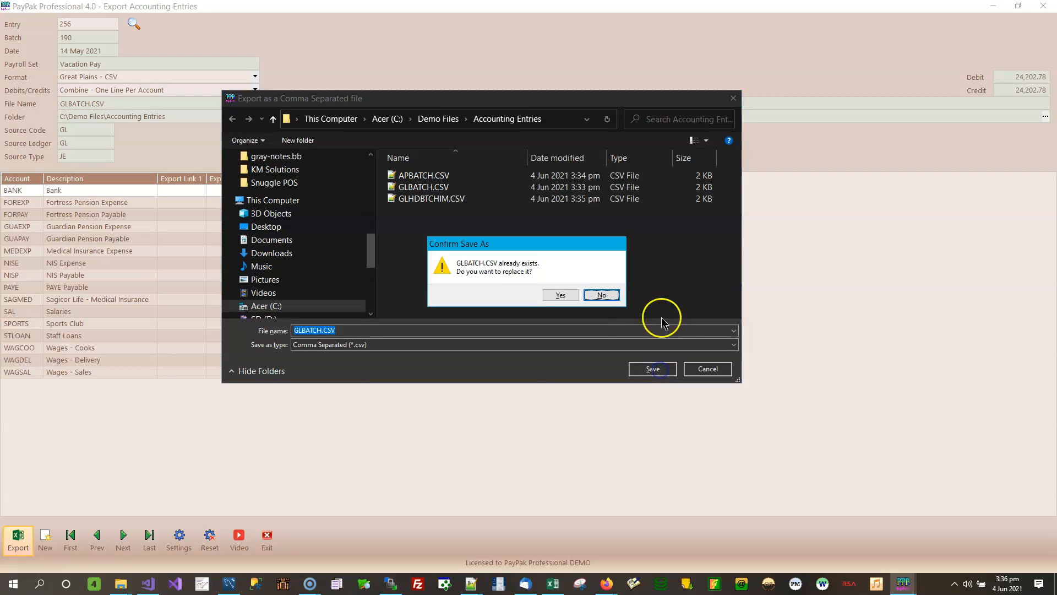
pyautogui.click(549, 301)
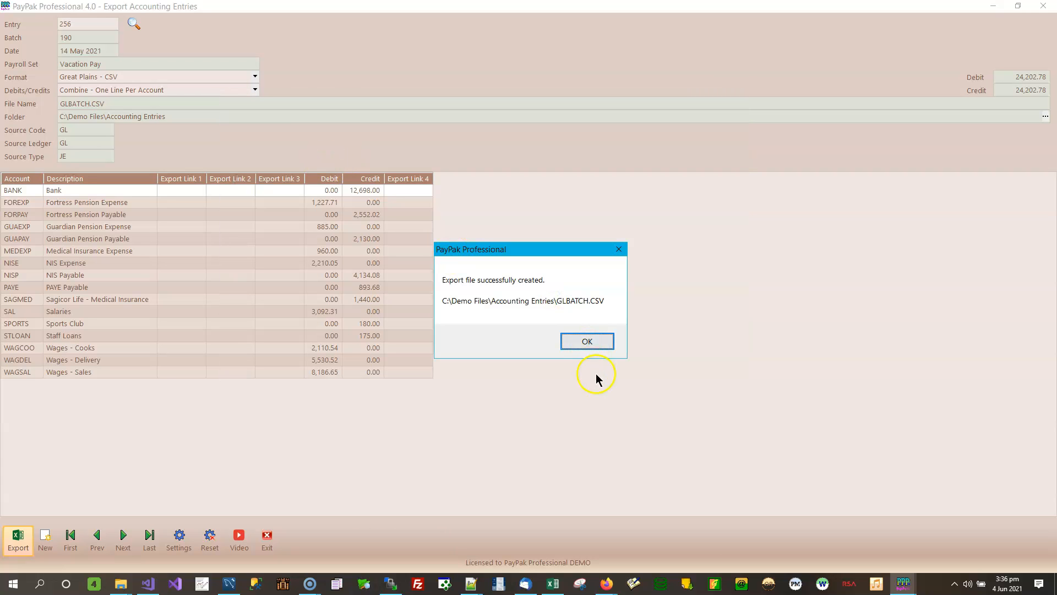
pyautogui.click(586, 340)
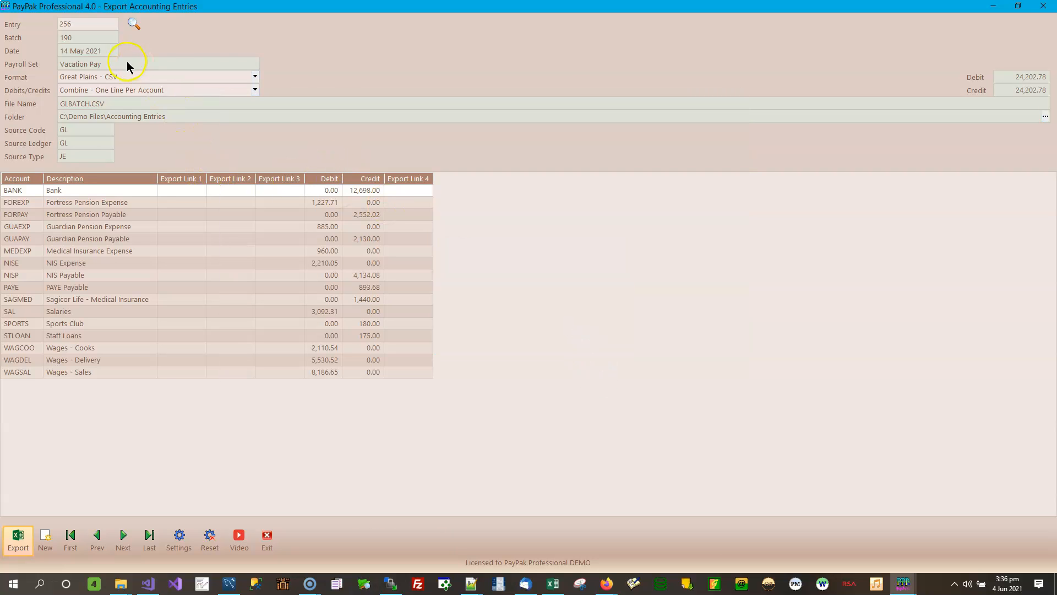
# Step: Export entry 256 as Microsoft Dynamics - CSV, overwriting GLBATCH.CSV in Accounting Entries
pyautogui.click(256, 78)
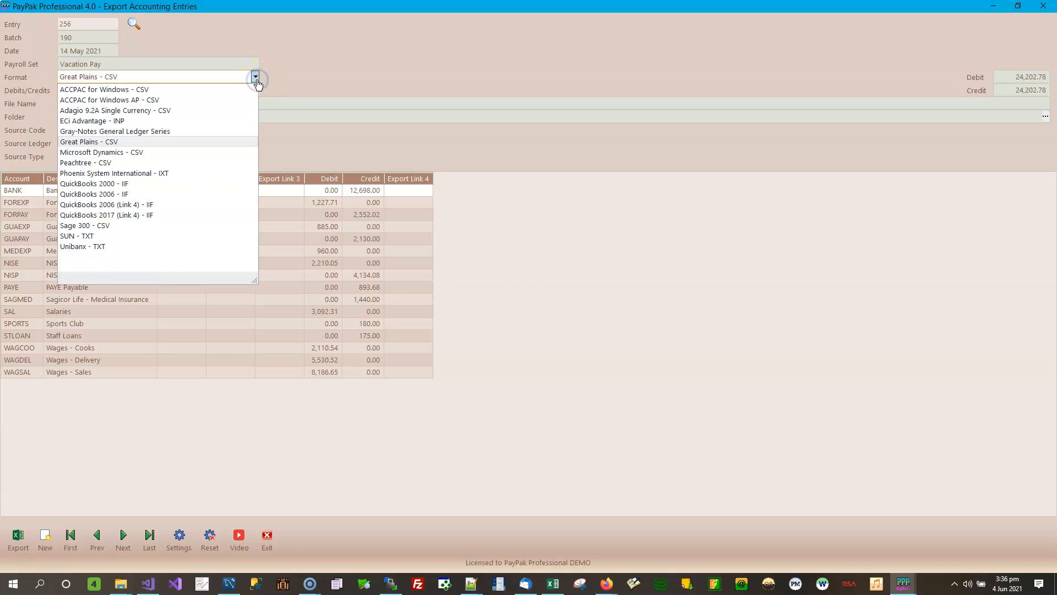
pyautogui.click(146, 154)
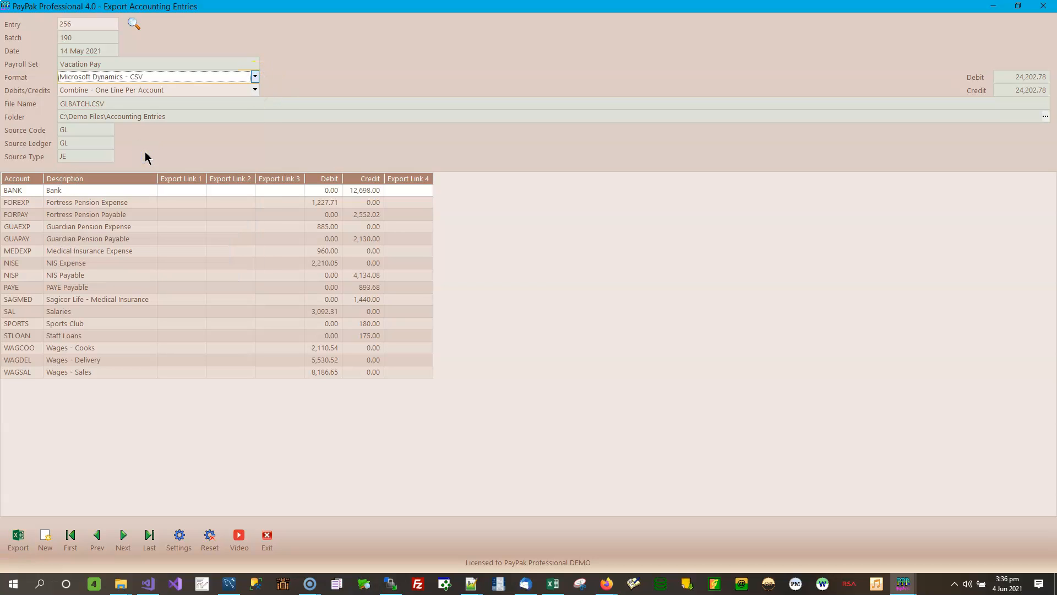
pyautogui.click(102, 116)
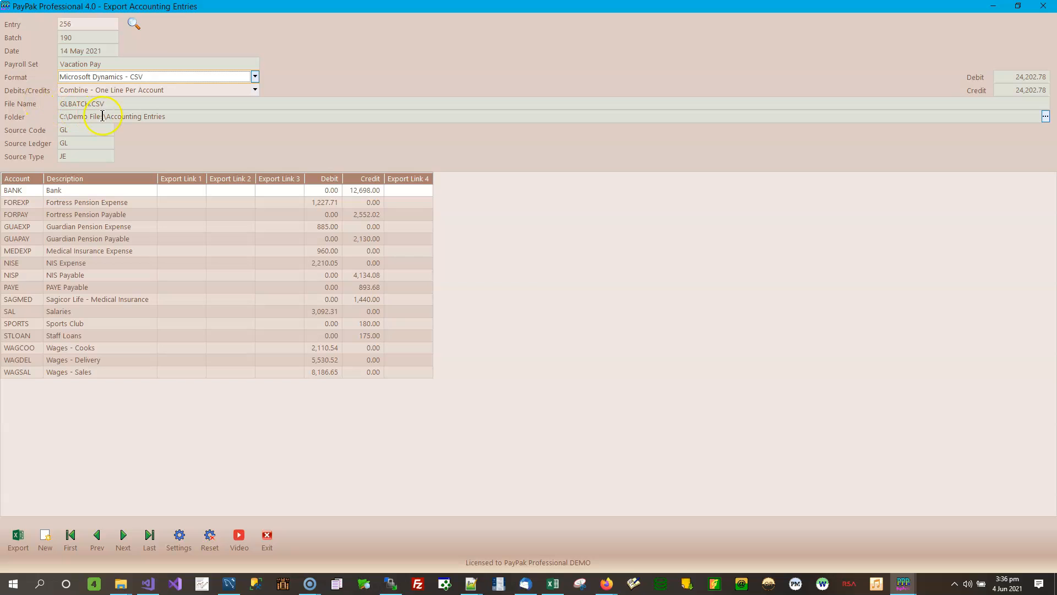
pyautogui.click(18, 536)
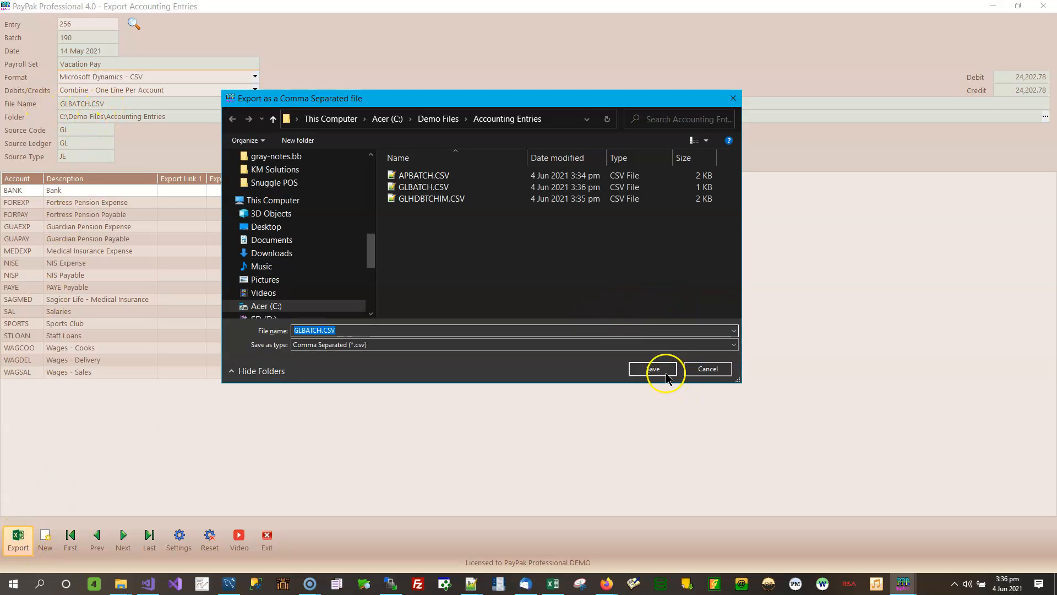
pyautogui.click(665, 373)
pyautogui.click(566, 296)
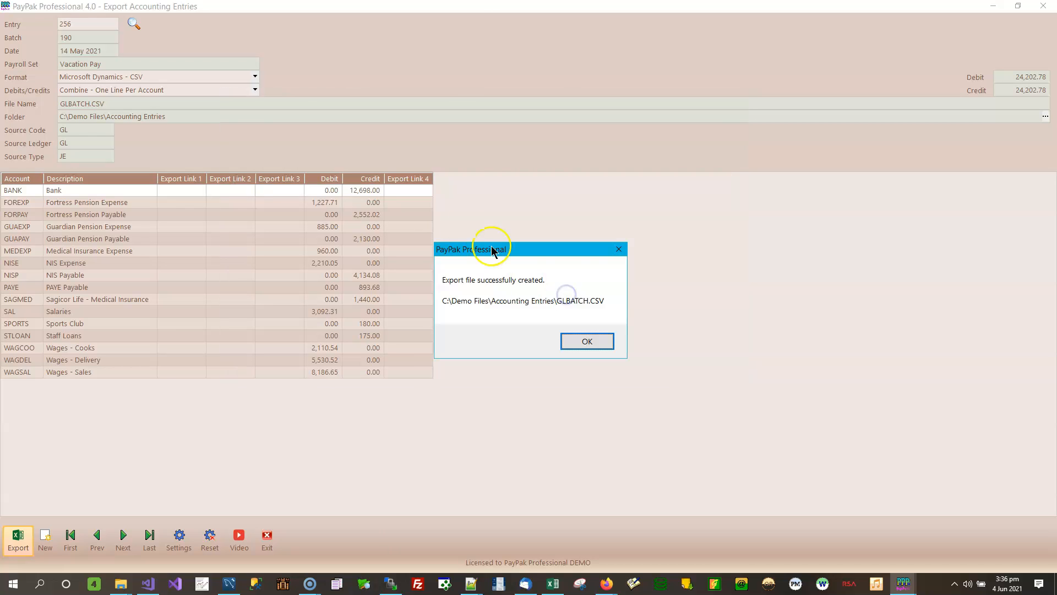
pyautogui.click(587, 341)
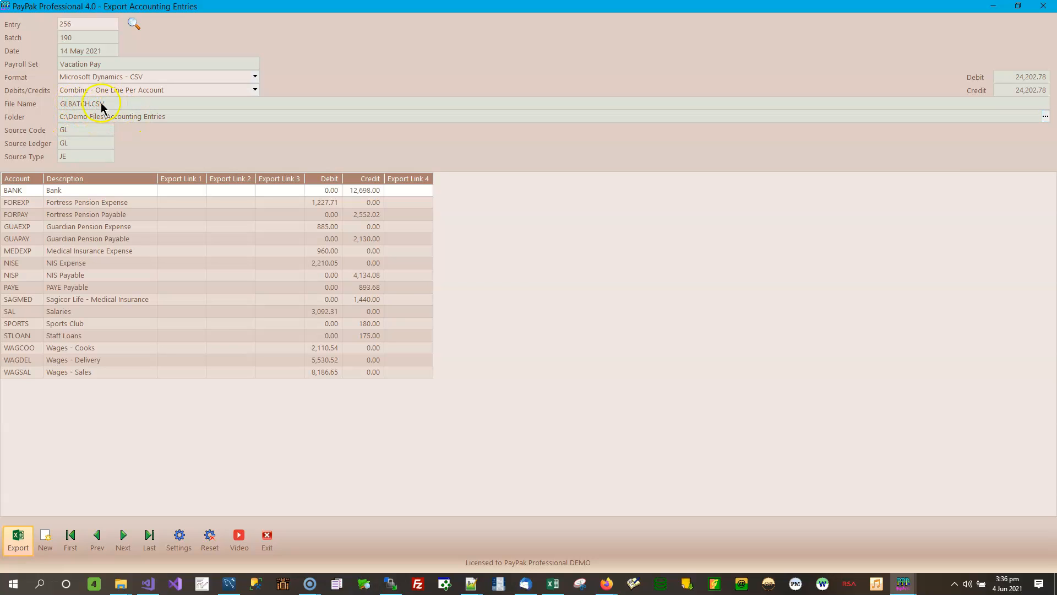
pyautogui.click(256, 77)
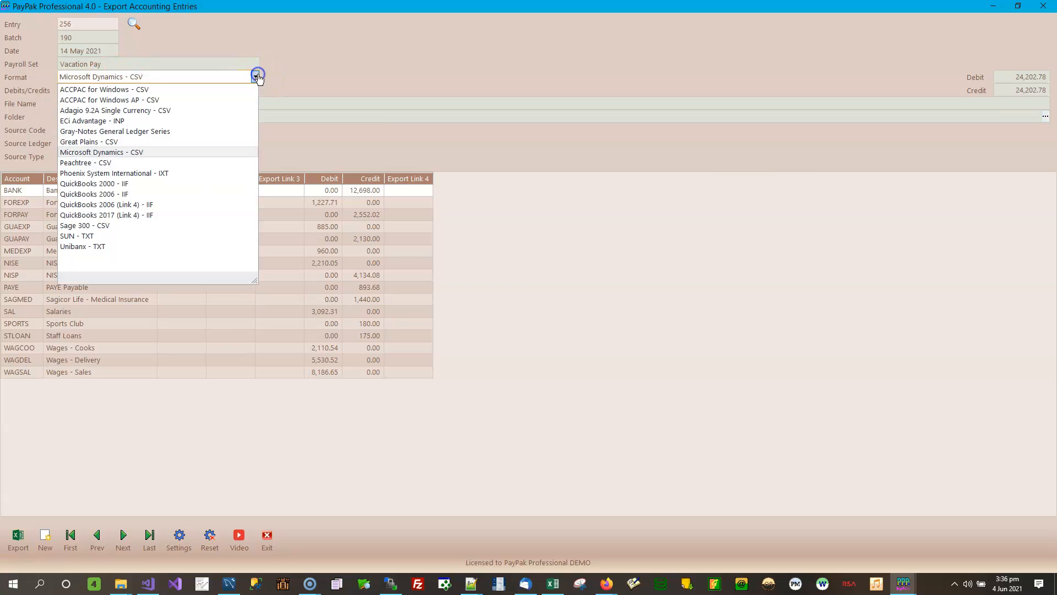
# Step: Export the journal in Peachtree - CSV format as GENERAL.CSV
pyautogui.click(111, 163)
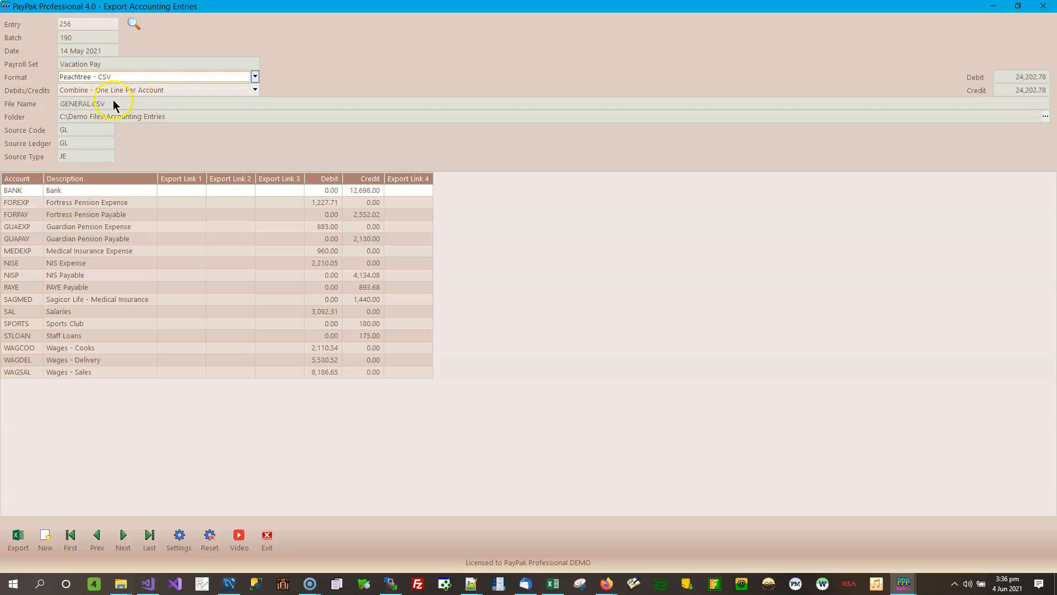
pyautogui.click(18, 537)
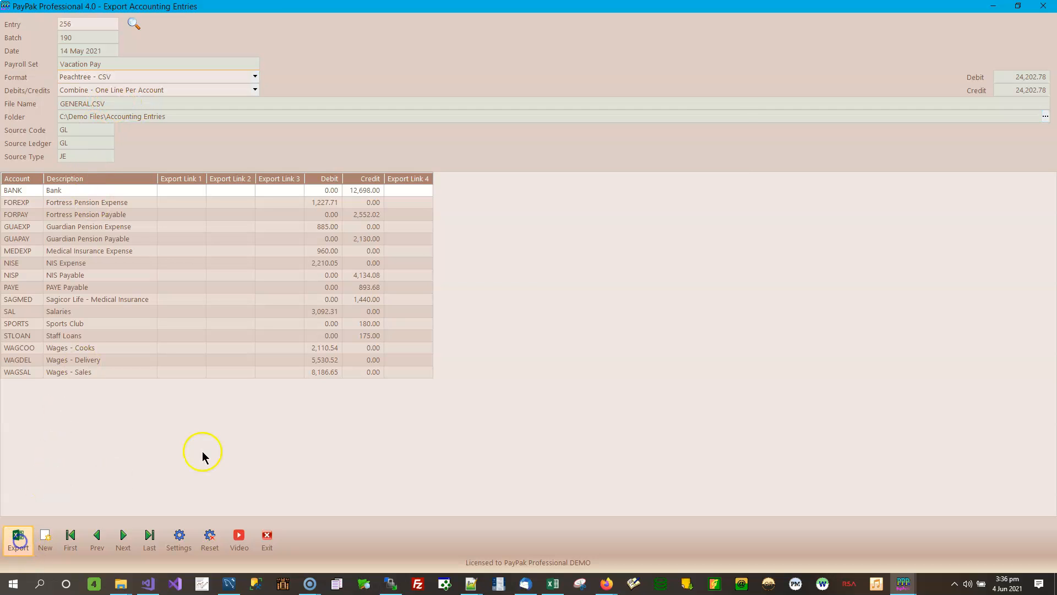
pyautogui.click(655, 370)
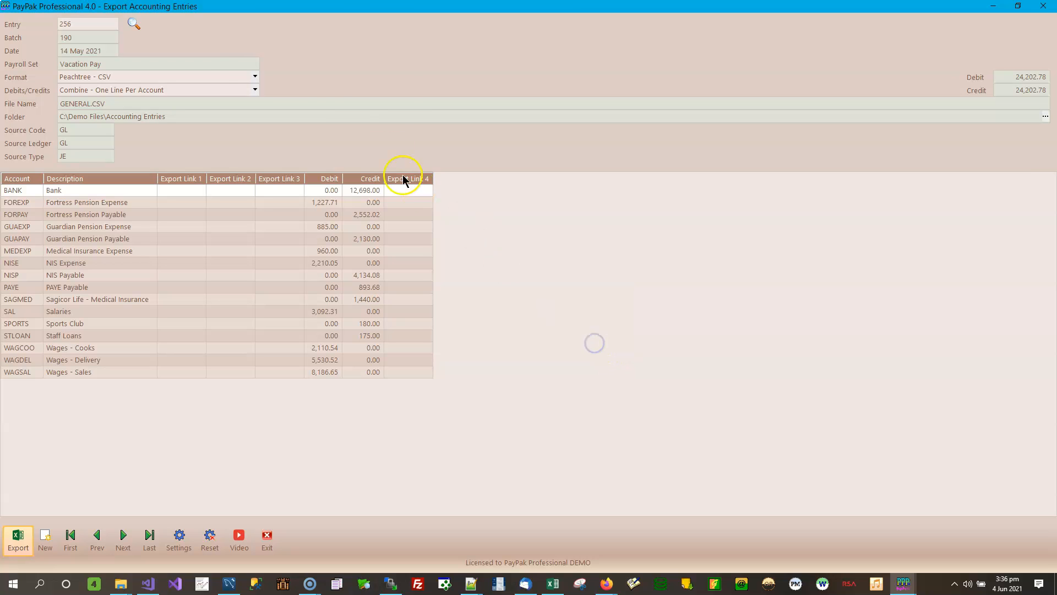
# Step: Export the journal in Phoenix System International - IXT format as GLEXPORT.IXT
pyautogui.click(254, 77)
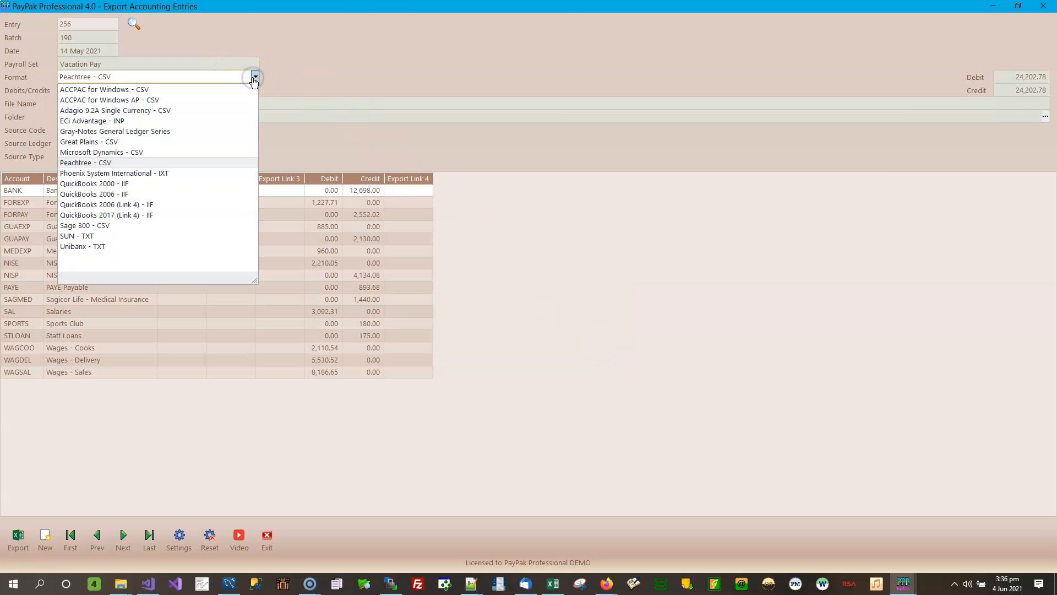
pyautogui.click(184, 173)
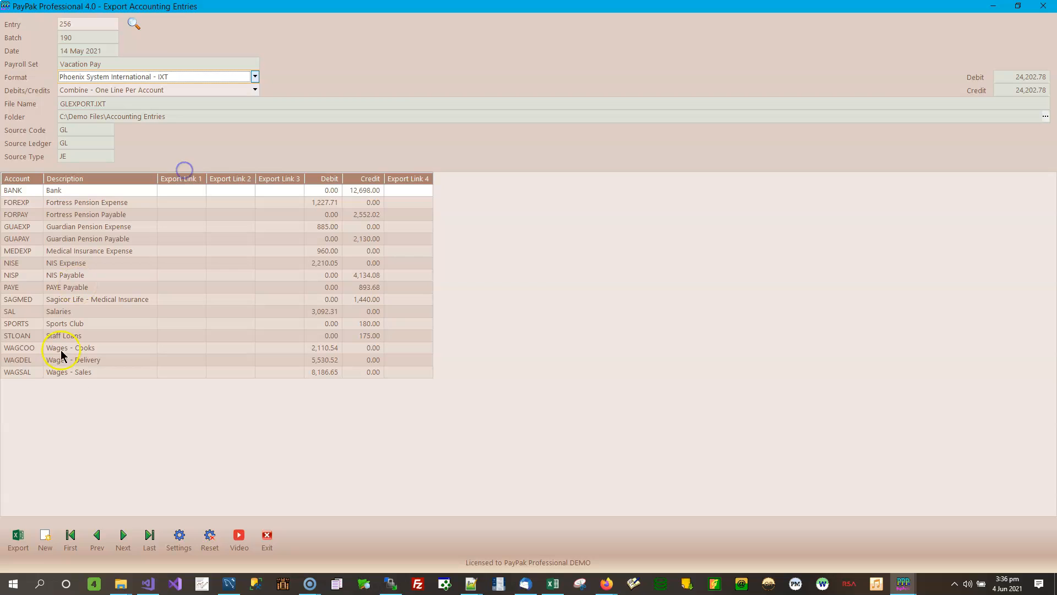
pyautogui.click(18, 539)
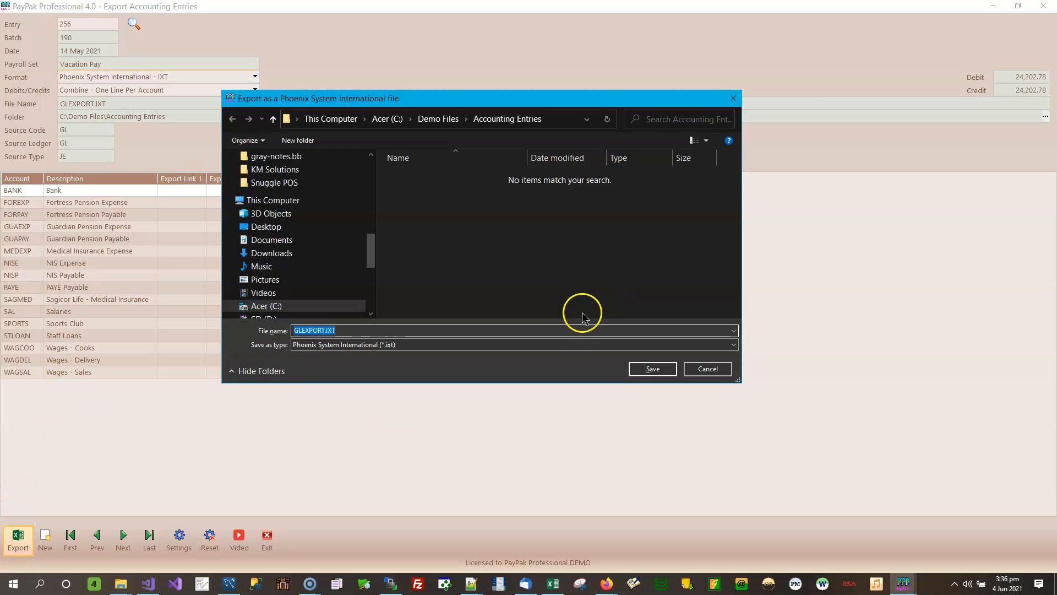
pyautogui.click(654, 368)
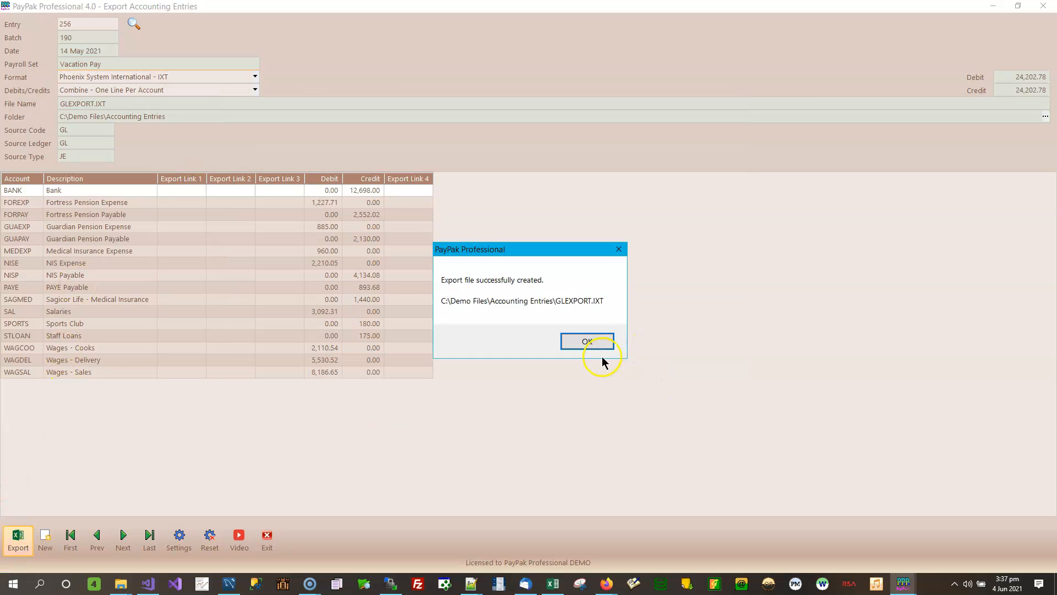
pyautogui.click(595, 342)
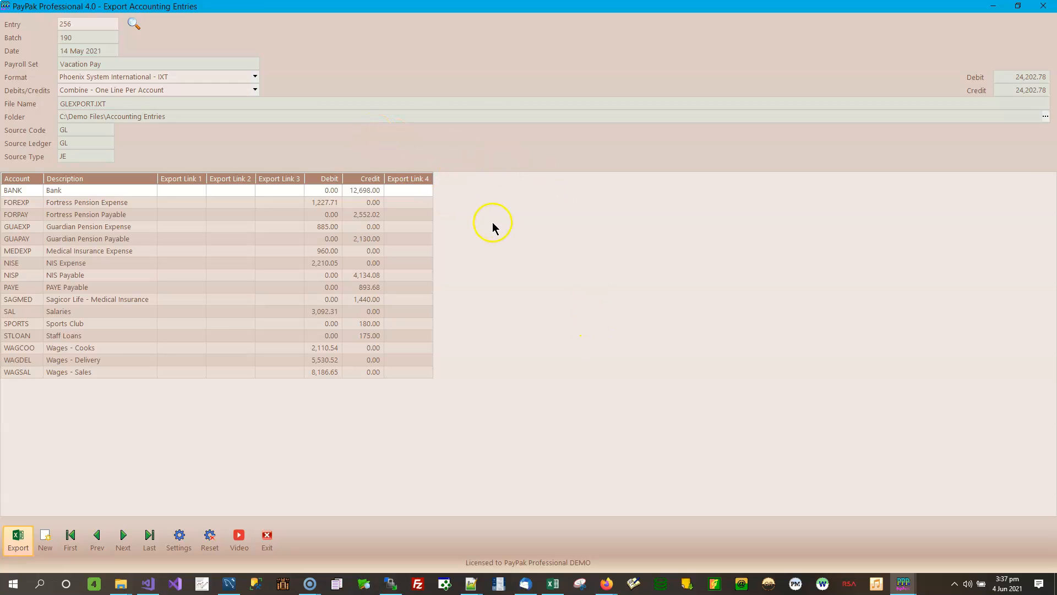
pyautogui.click(256, 77)
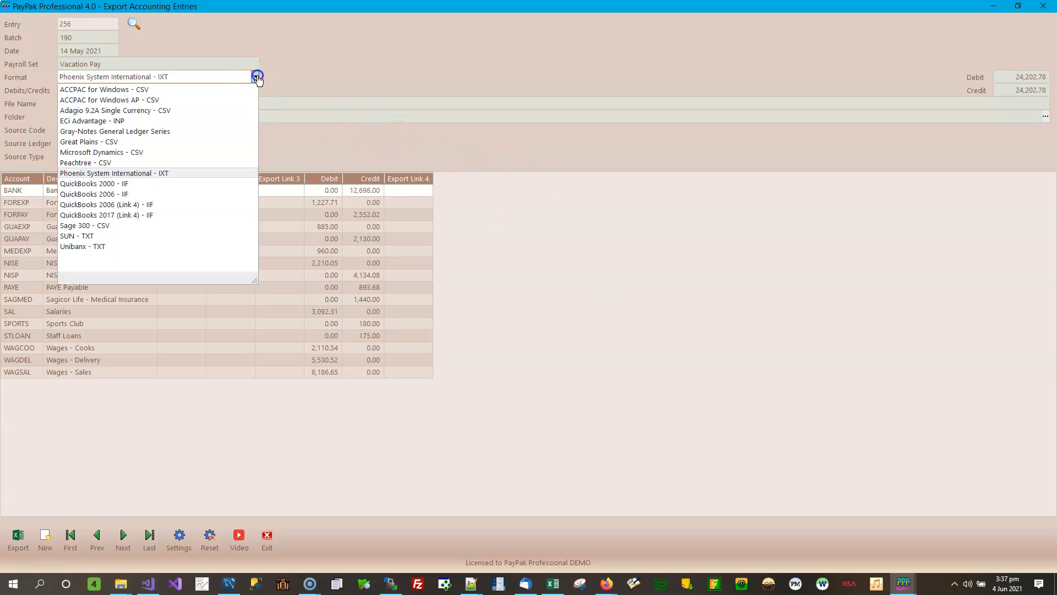
# Step: Export the journal as QuickBooks 2000 - IIF, replacing JOURNAL256.IIF
pyautogui.click(137, 185)
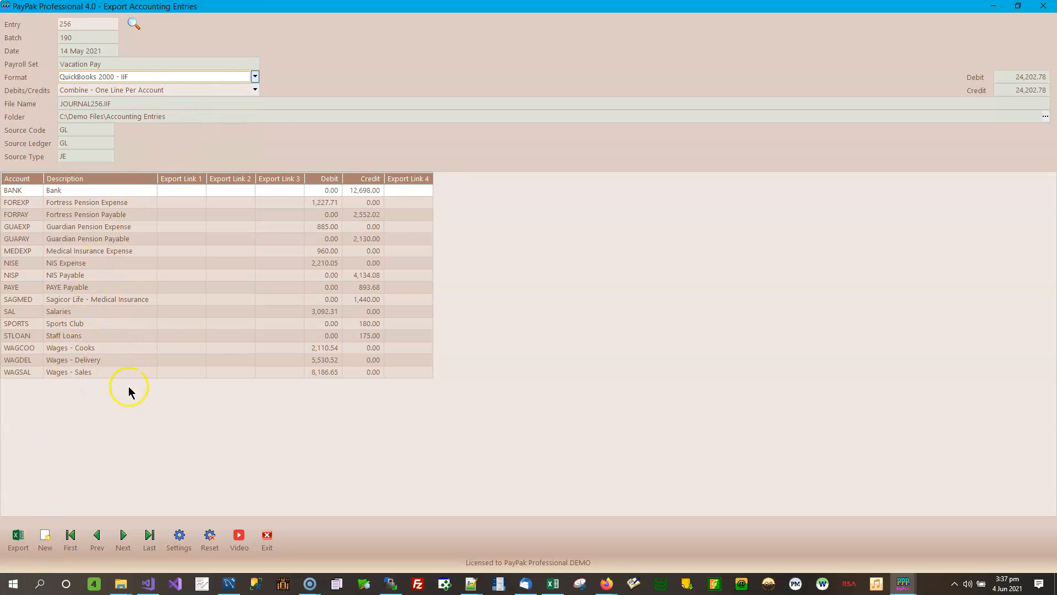
pyautogui.click(174, 336)
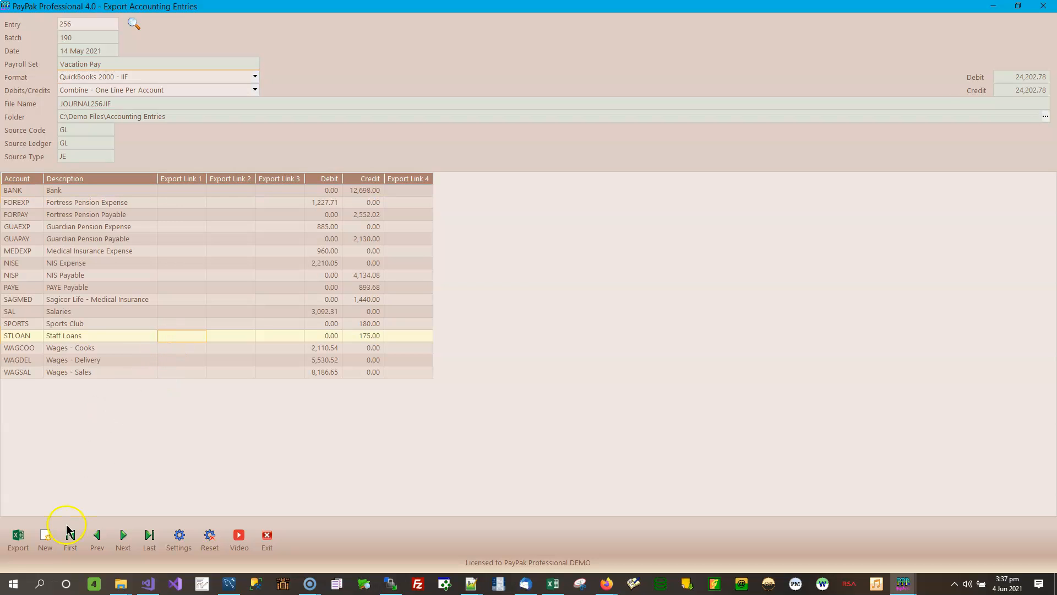
pyautogui.click(18, 550)
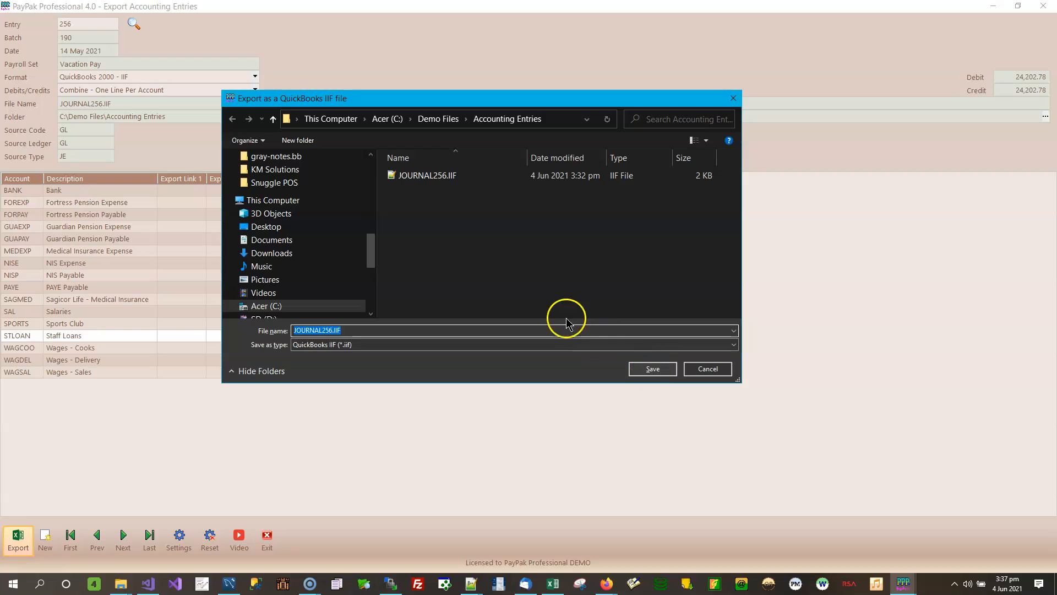
pyautogui.click(653, 369)
pyautogui.click(557, 297)
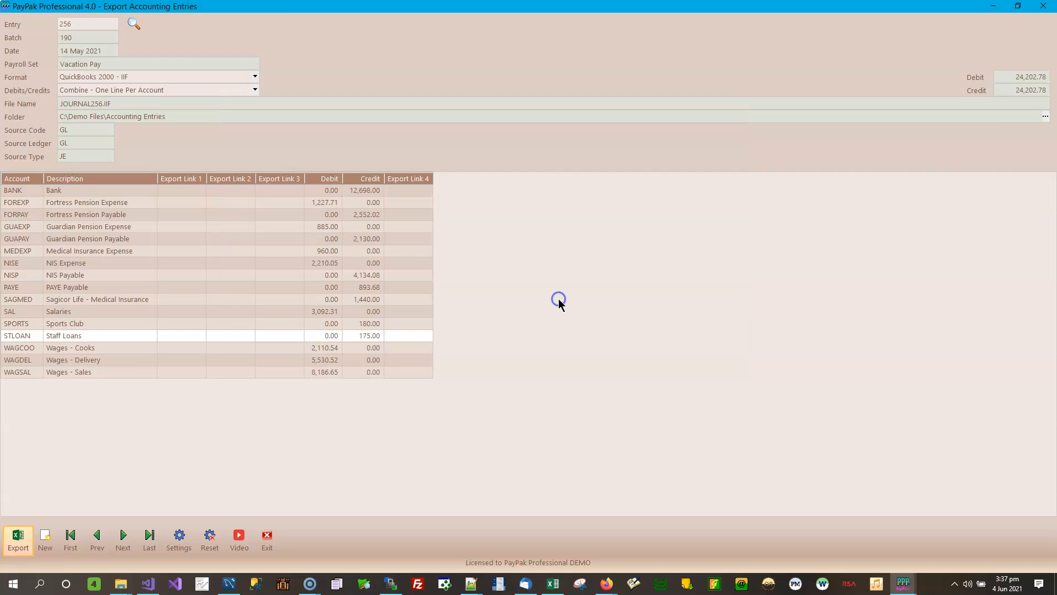
pyautogui.click(609, 343)
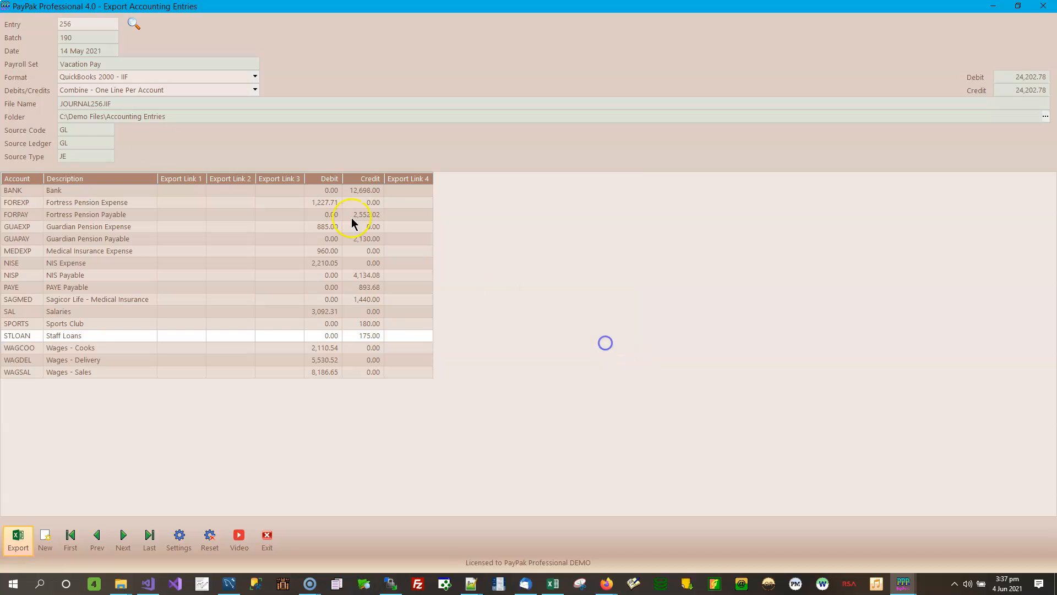
# Step: Re-export the journal as QuickBooks 2006 - IIF, overwriting JOURNAL256.IIF again
pyautogui.click(112, 80)
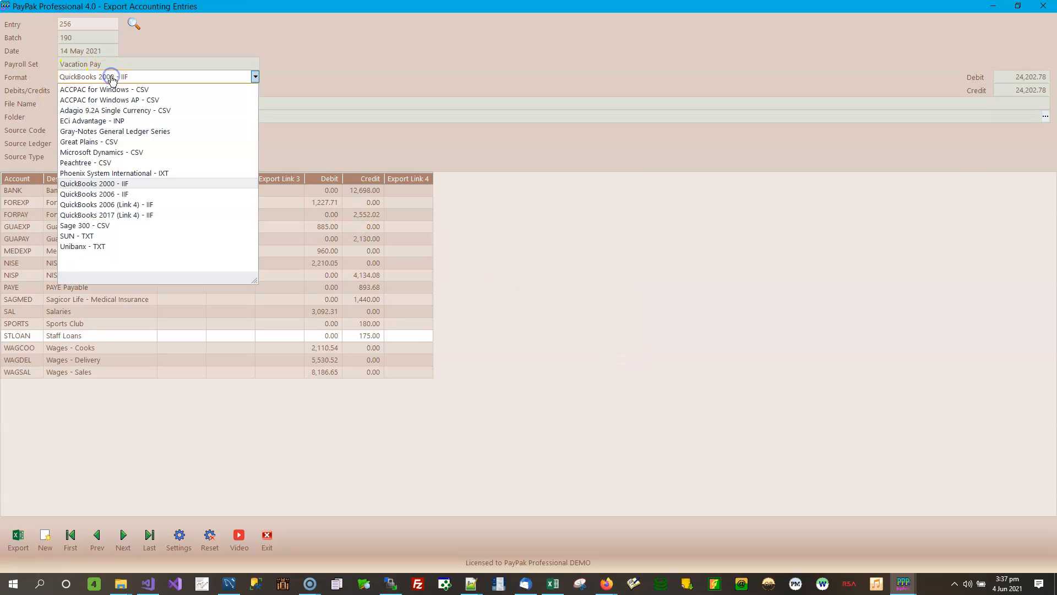
pyautogui.click(116, 197)
pyautogui.click(17, 536)
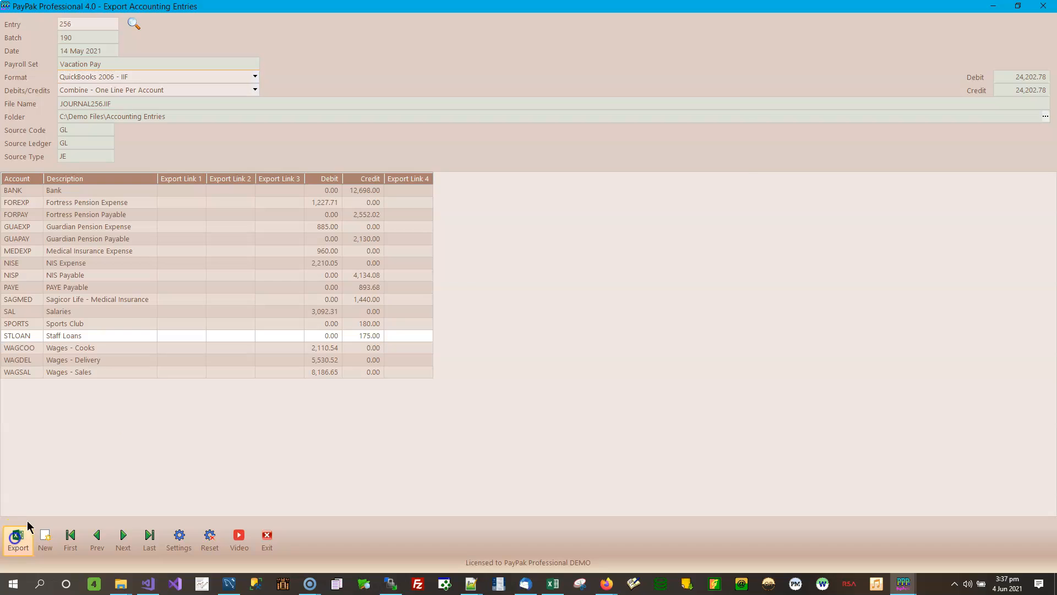
pyautogui.click(645, 365)
pyautogui.click(576, 302)
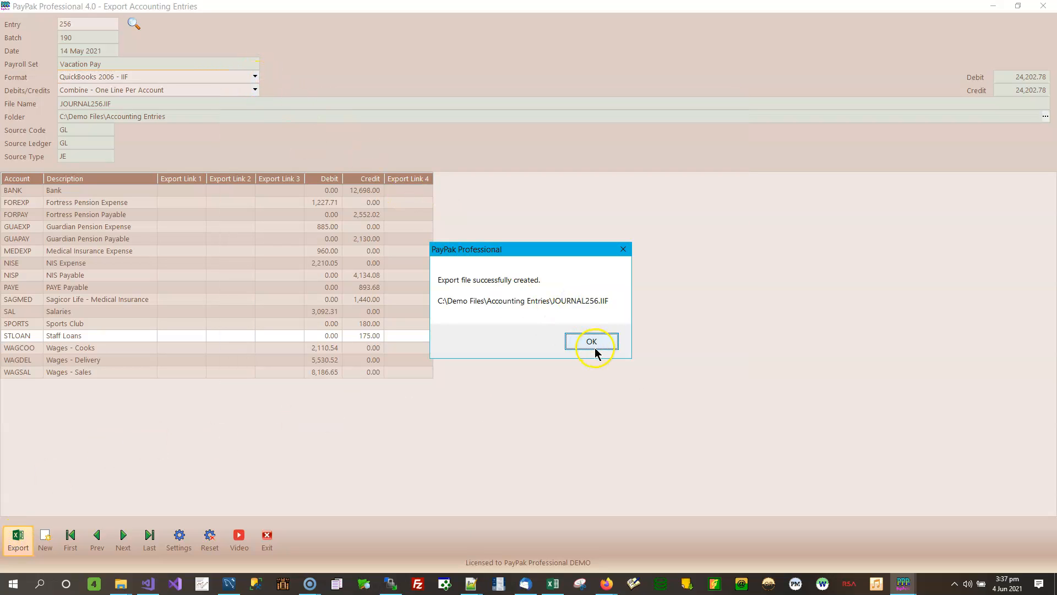
pyautogui.click(595, 347)
pyautogui.click(255, 77)
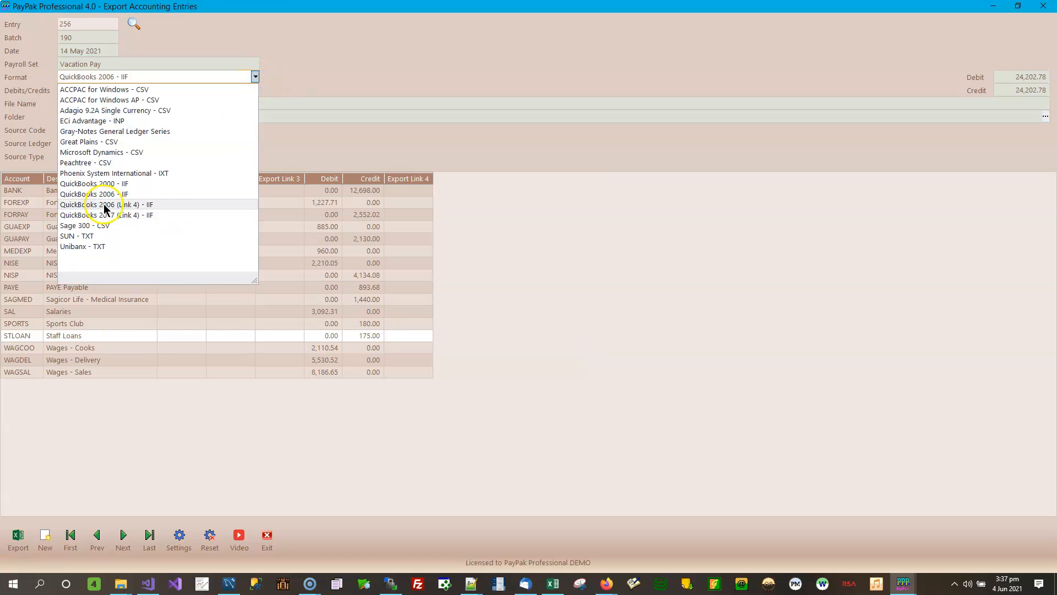
# Step: Pick QuickBooks 2006 (Link 4) - IIF as entry 256's format and close the Export Accounting Entries window
pyautogui.click(154, 204)
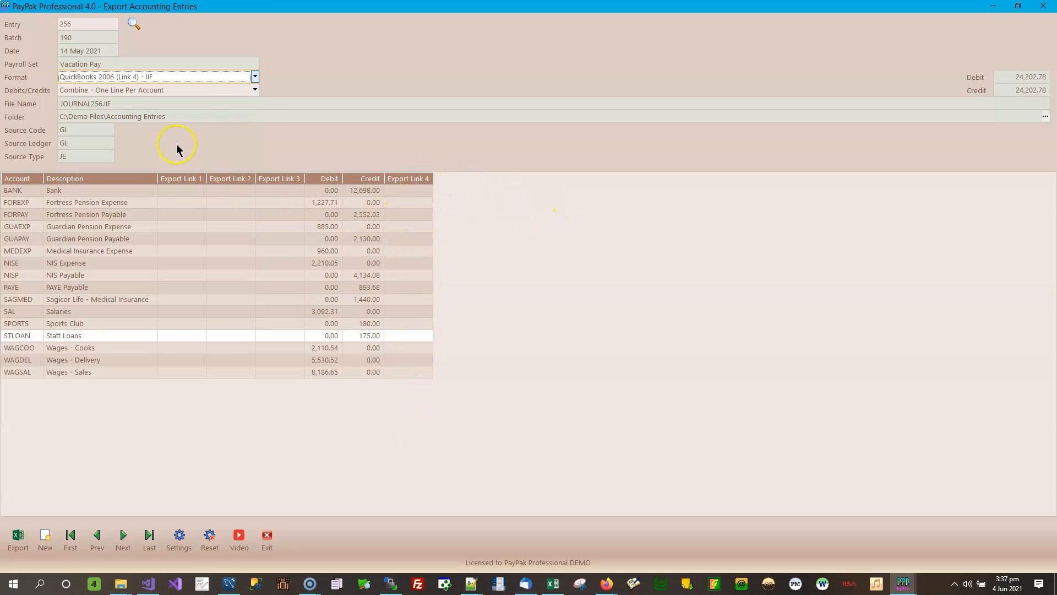
pyautogui.click(255, 77)
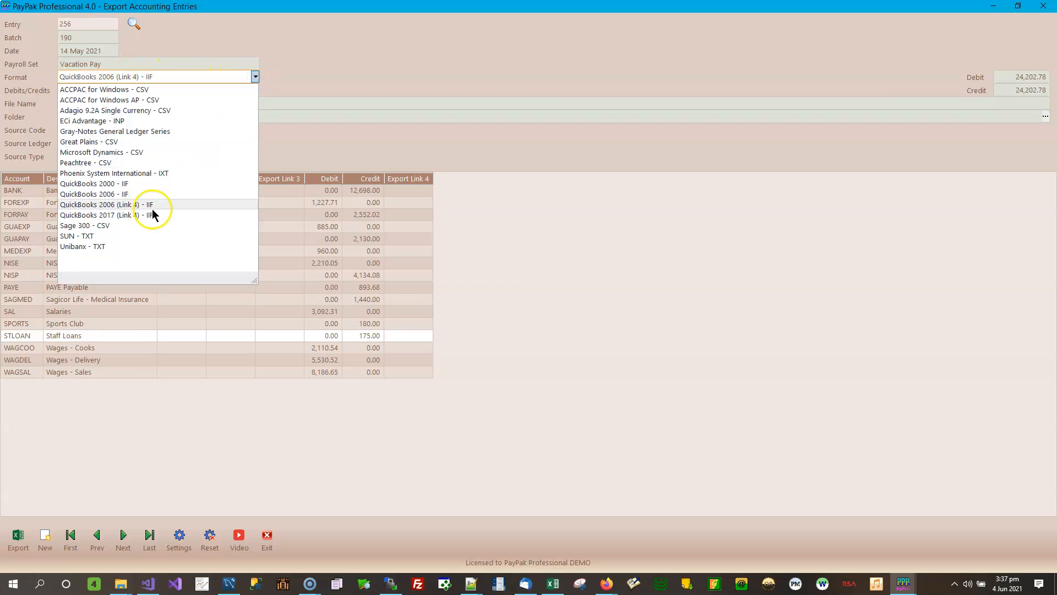
pyautogui.click(397, 190)
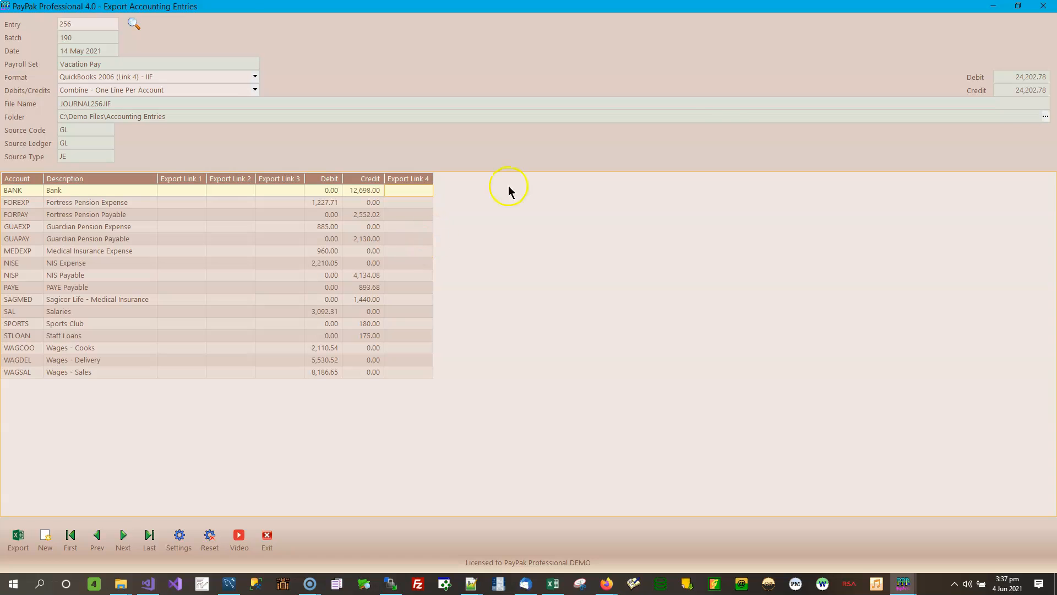
pyautogui.click(997, 9)
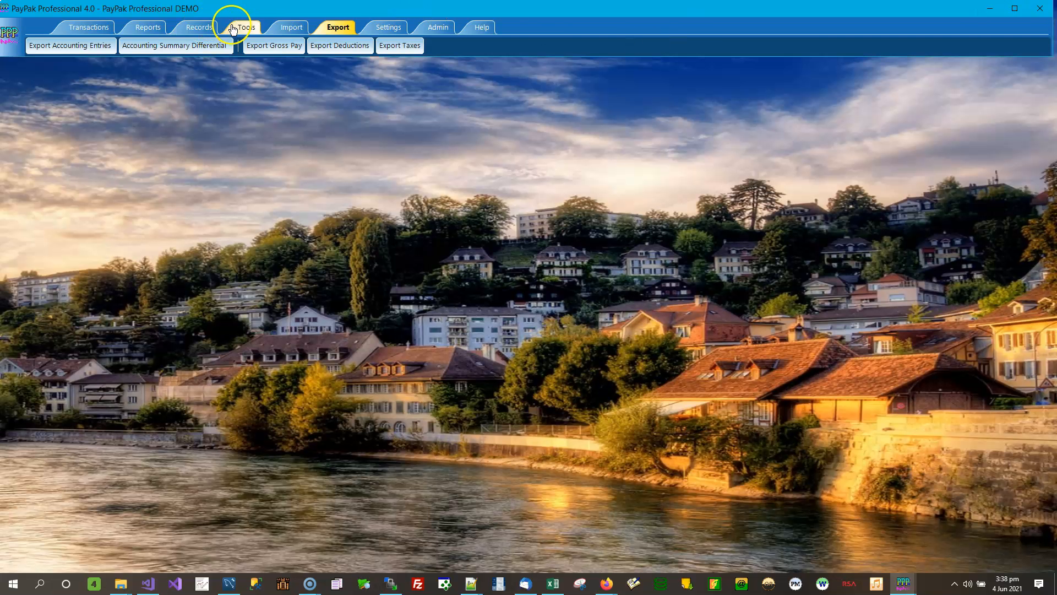
# Step: Open Records > Accounts, load the BANK account and focus its Export Link 4 field
pyautogui.click(199, 27)
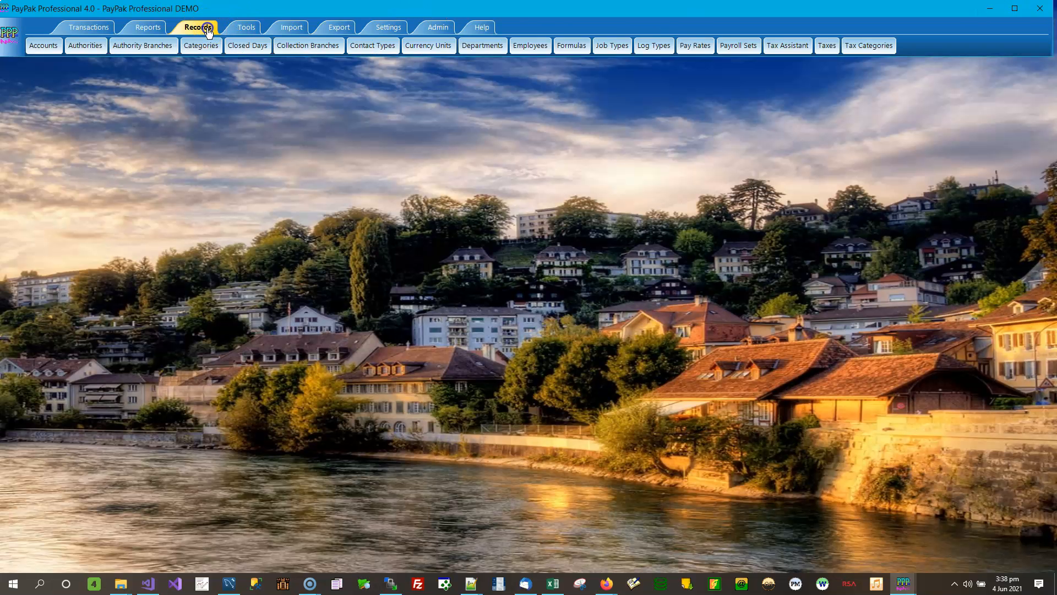
pyautogui.click(52, 49)
pyautogui.moveTo(211, 76); pyautogui.dragTo(644, 144)
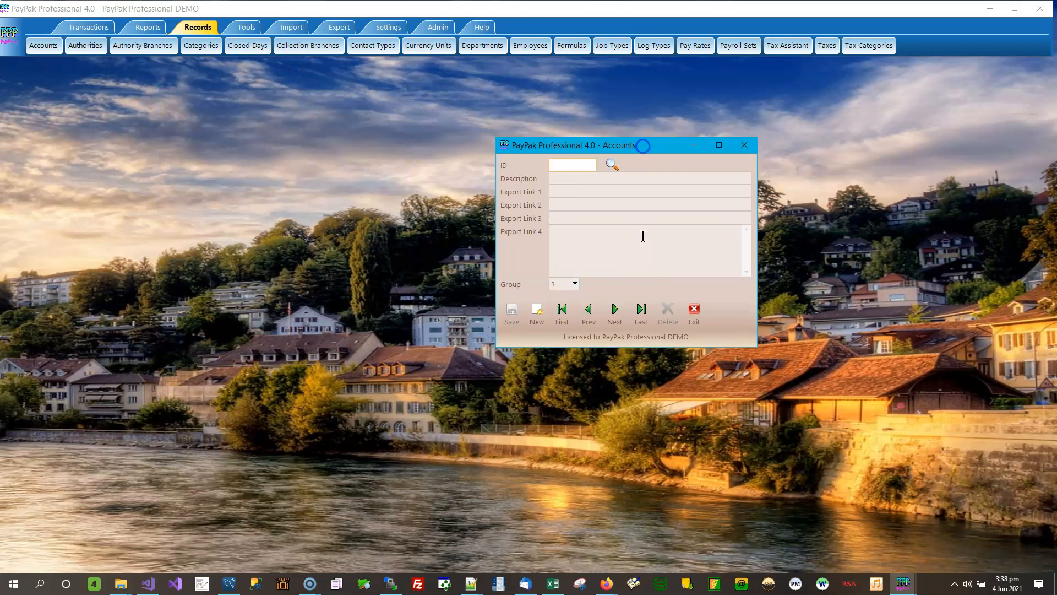
pyautogui.click(561, 312)
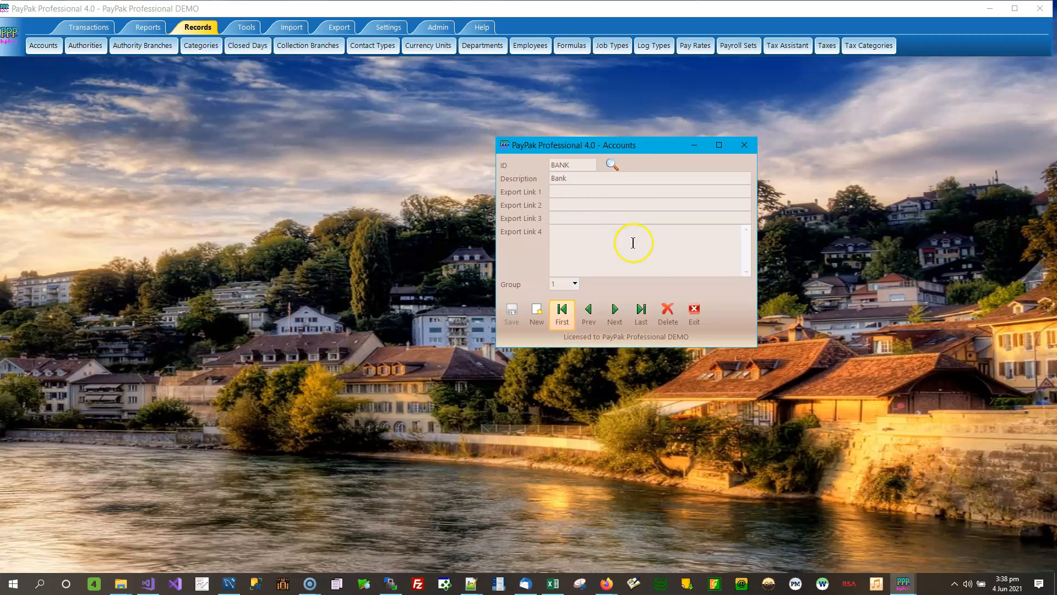
pyautogui.click(609, 240)
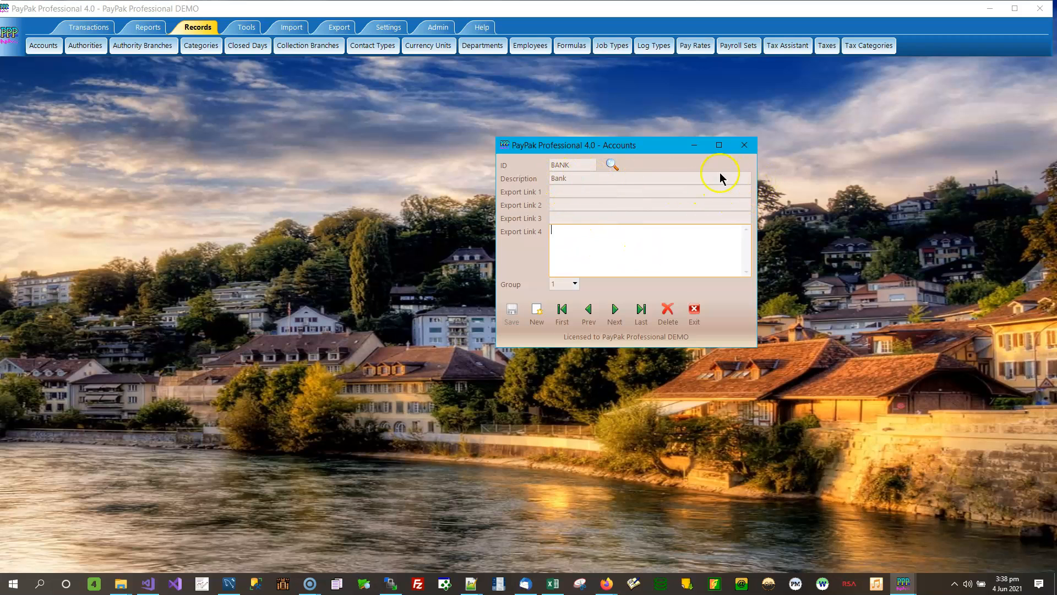
pyautogui.click(574, 181)
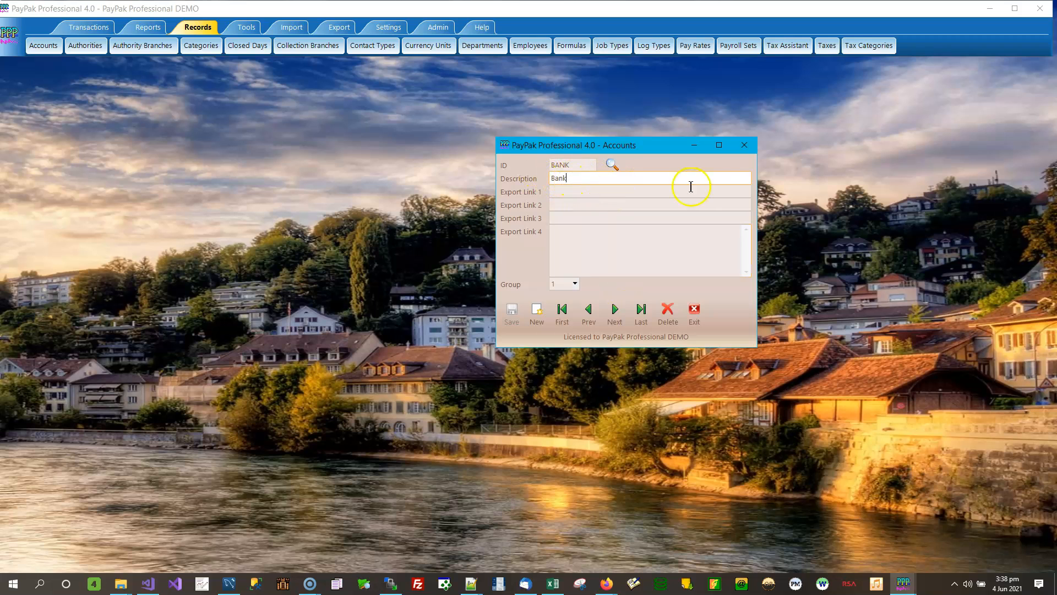
pyautogui.click(629, 251)
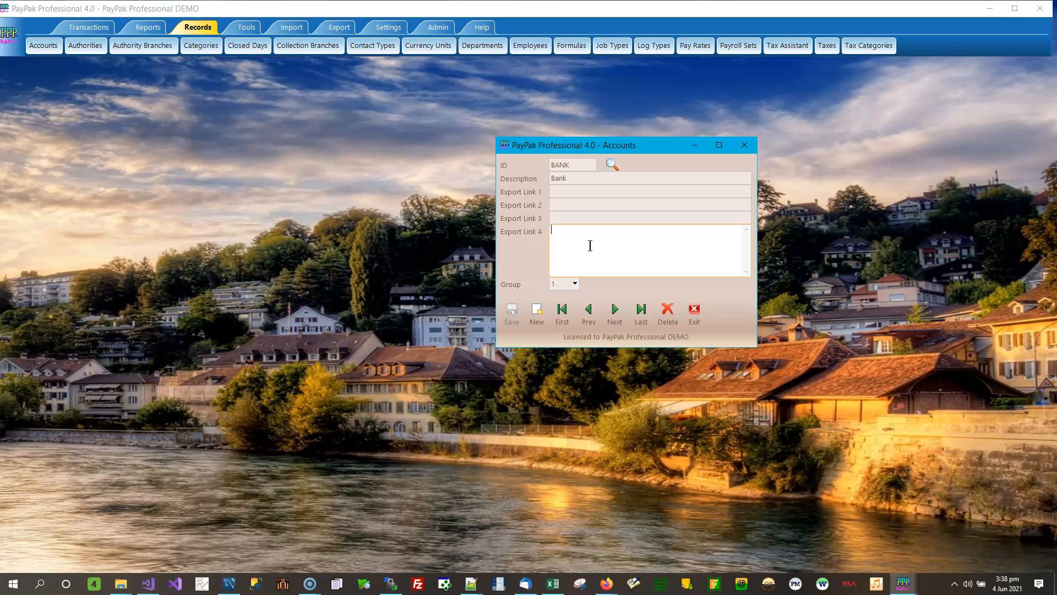
# Step: Enter 'Salaries and Wages: Salaries: Kitchen Salaries' into BANK's Export Link 4
pyautogui.write('Salaries')
pyautogui.write('and Wages: Salaries: Kitchen Slaries')
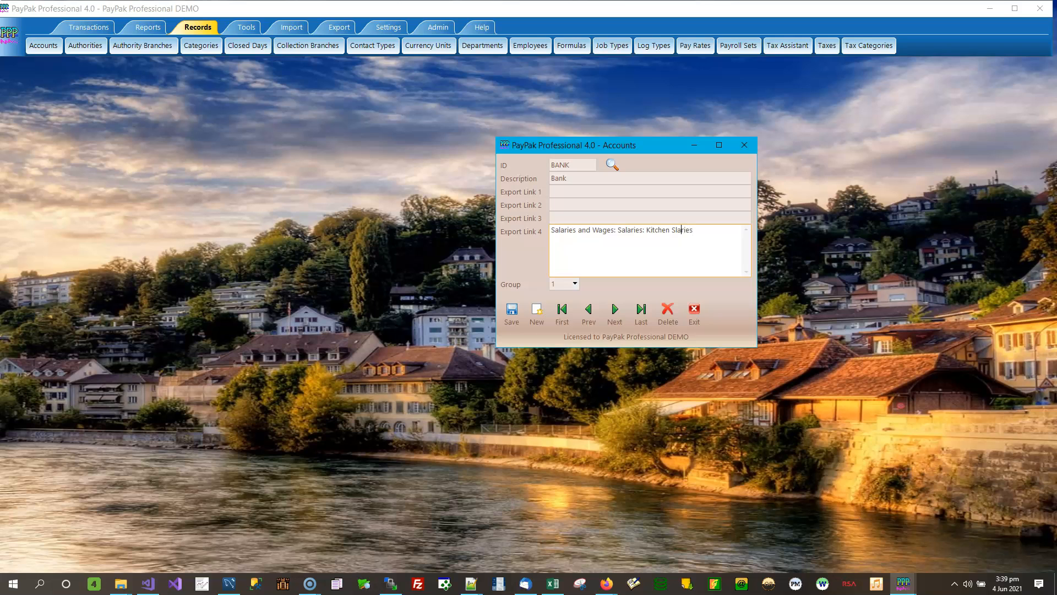
pyautogui.write('a')
# Step: Cut the Kitchen Salaries link to the clipboard and jump to the last account, WAGSAL
pyautogui.moveTo(714, 230); pyautogui.dragTo(543, 211)
pyautogui.hotkey('ctrl', 'c')
pyautogui.rightClick(651, 228)
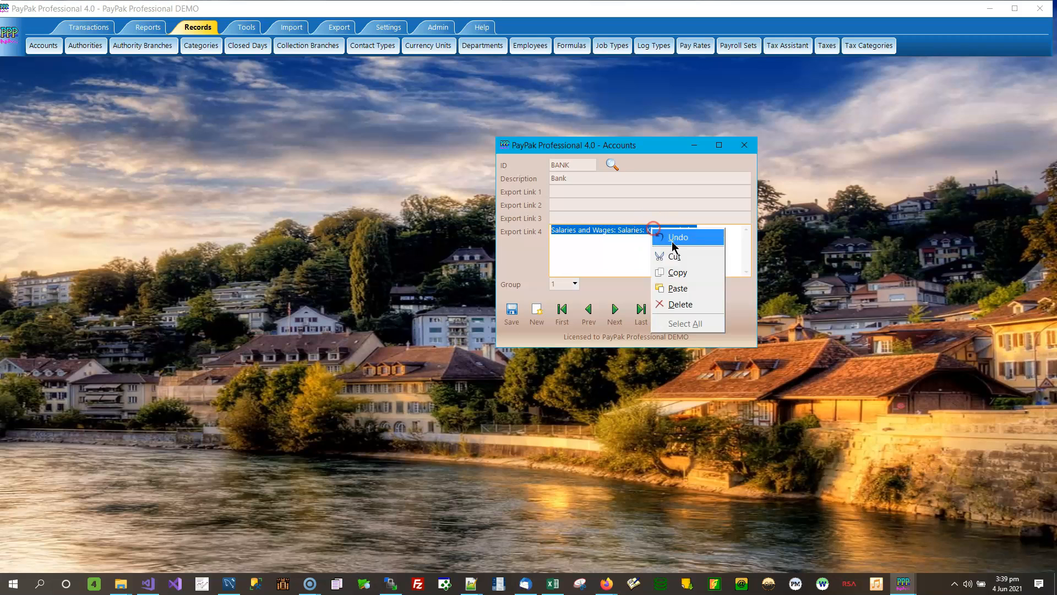
pyautogui.click(682, 258)
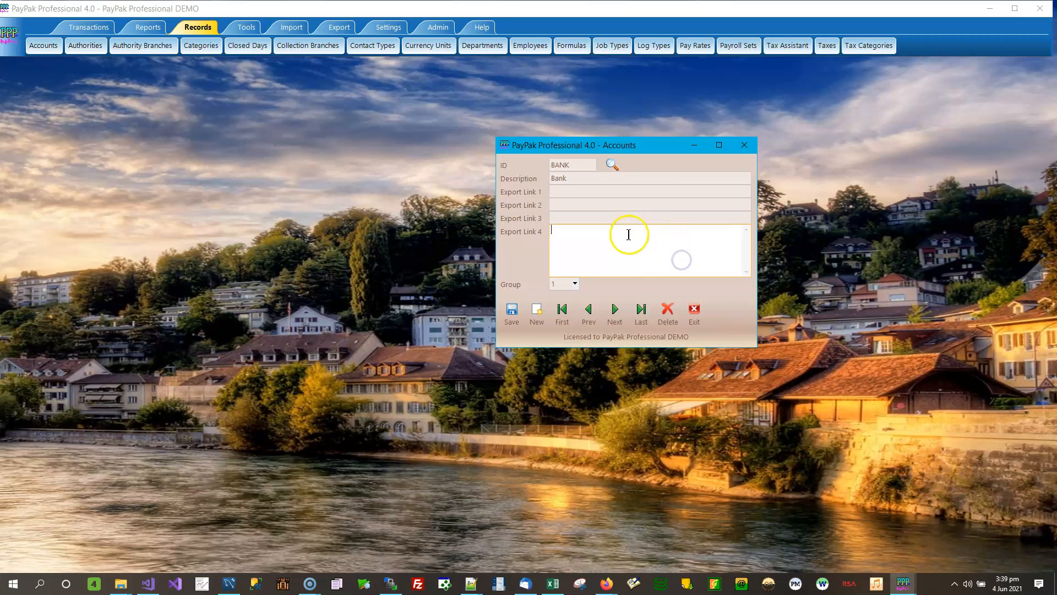
pyautogui.click(645, 313)
# Step: Paste the Kitchen Salaries link into WAGCOO's Export Link 4 and save the account record
pyautogui.click(591, 313)
pyautogui.click(615, 312)
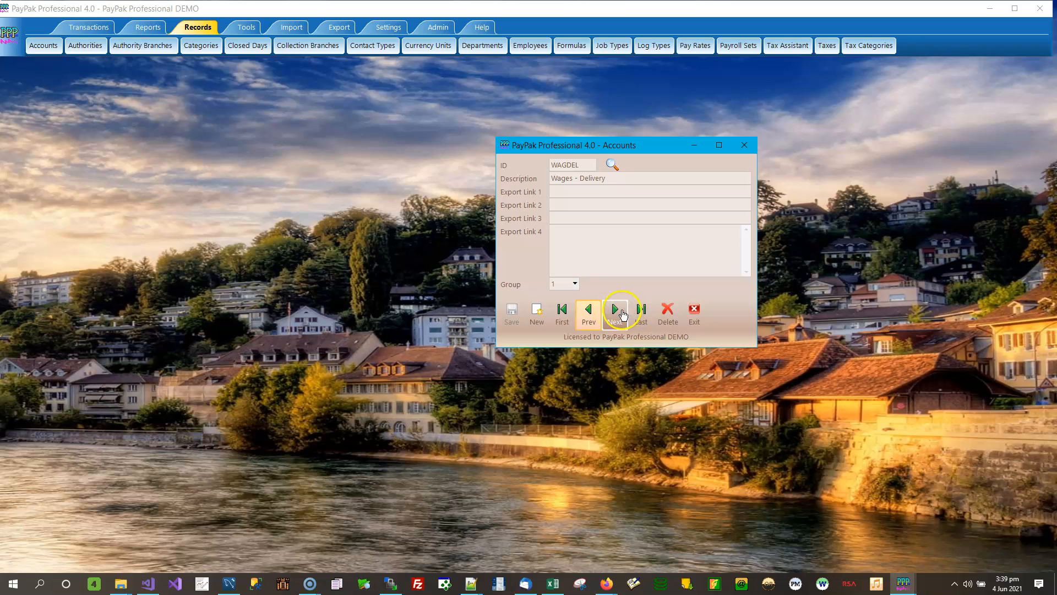
pyautogui.click(591, 313)
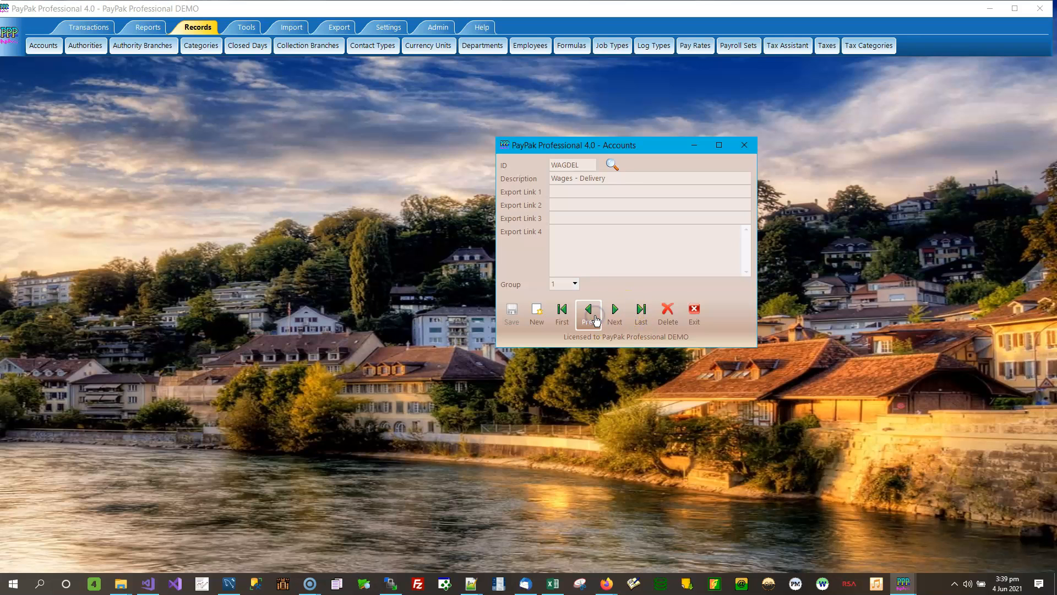
pyautogui.click(594, 318)
pyautogui.click(586, 234)
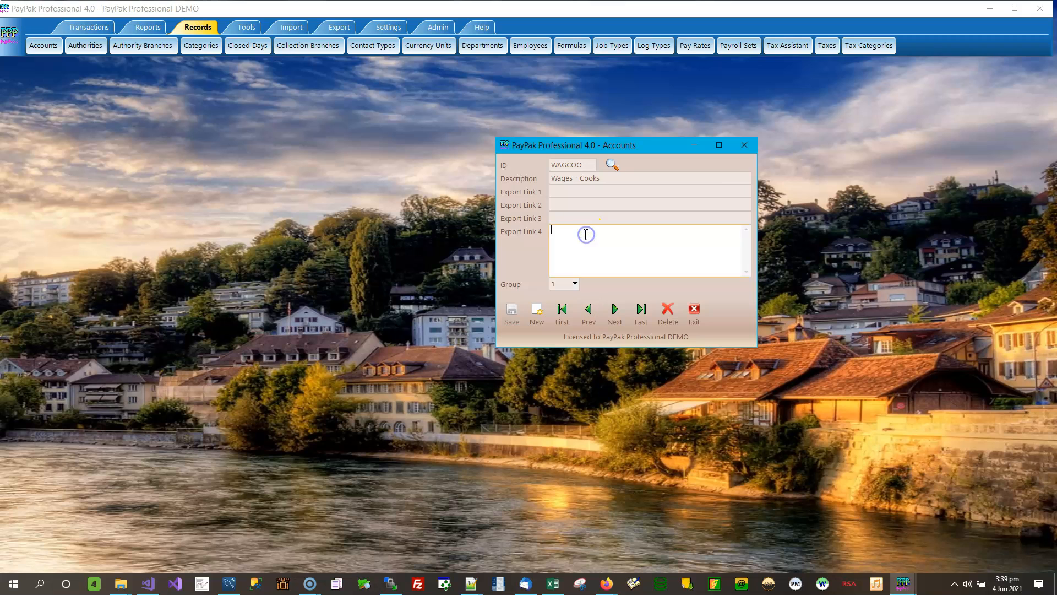
pyautogui.hotkey('ctrl', 'v')
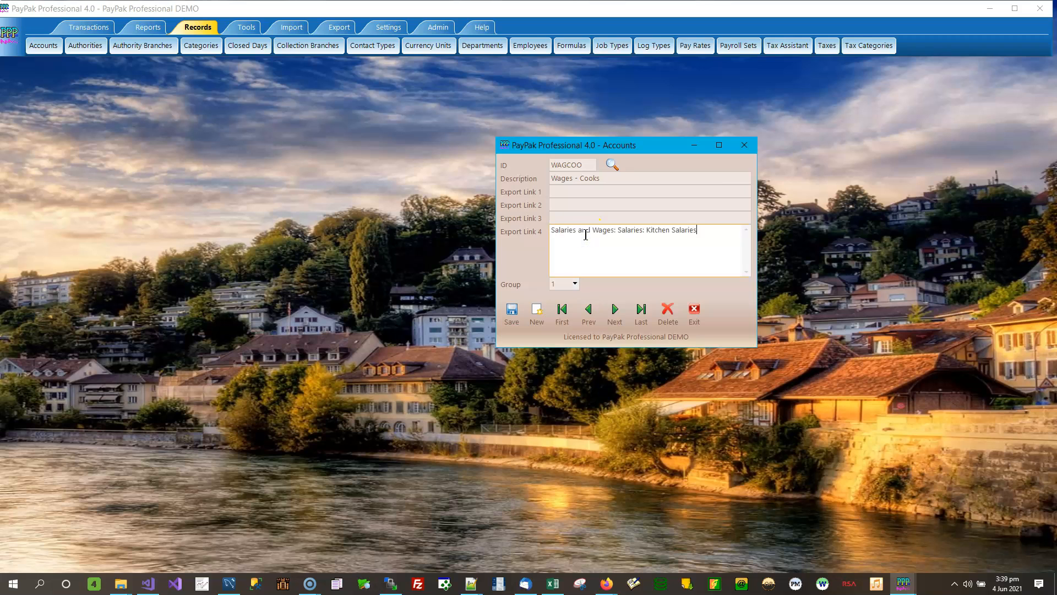
pyautogui.click(512, 311)
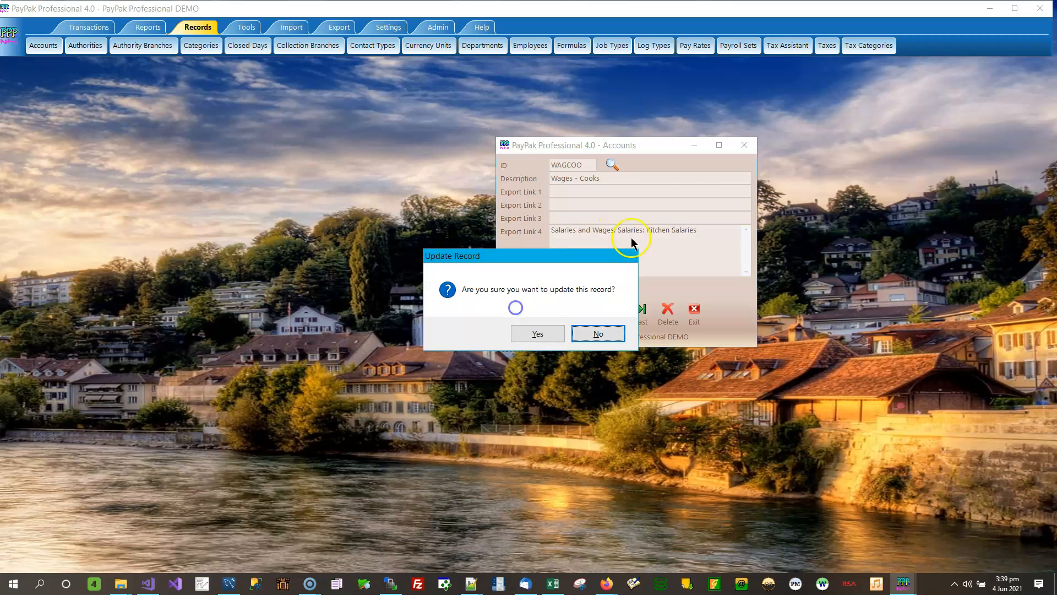
pyautogui.click(537, 333)
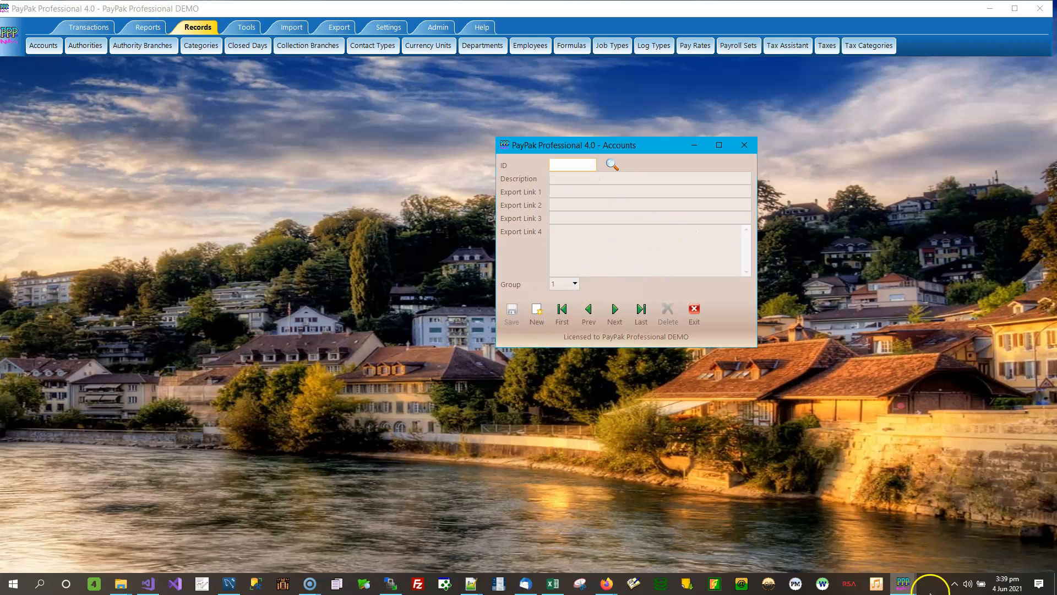
pyautogui.click(903, 585)
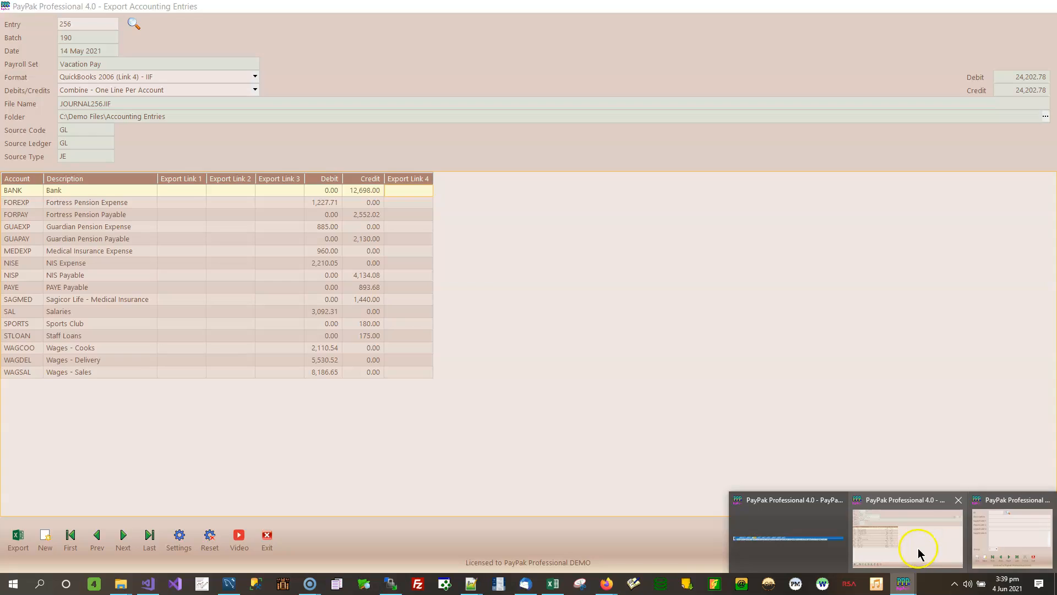
# Step: Reload entry 256 and select the Wages - Cooks line to show its Kitchen Salaries link
pyautogui.click(919, 548)
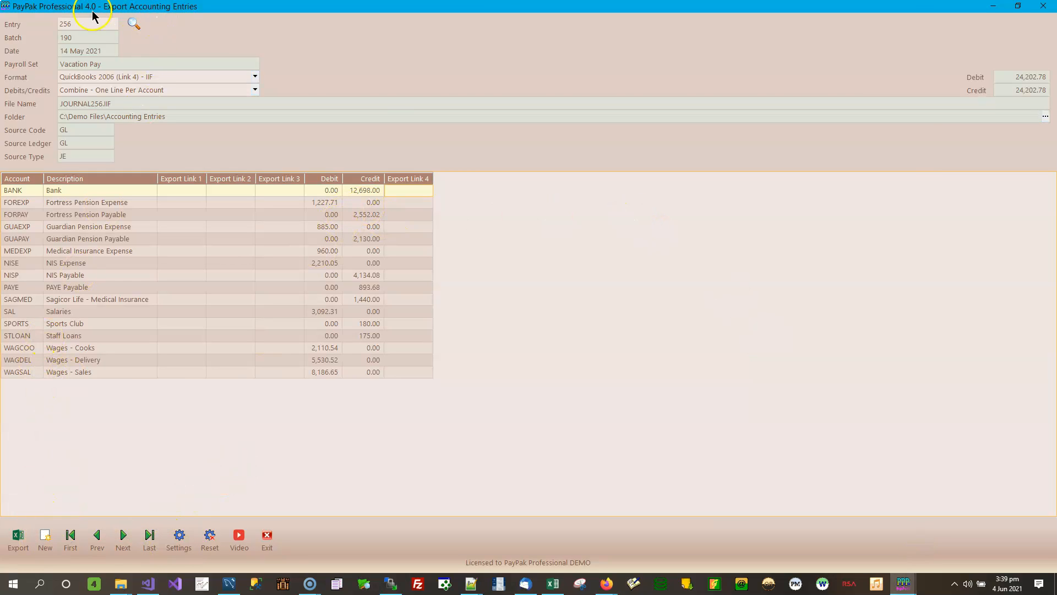
pyautogui.click(83, 24)
pyautogui.press('Tab')
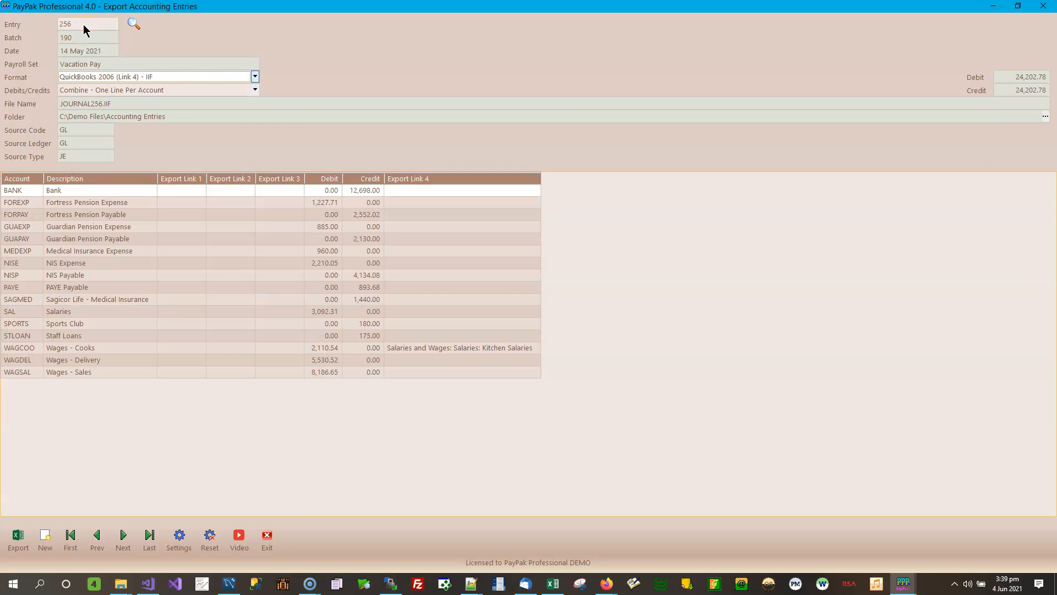
pyautogui.click(442, 351)
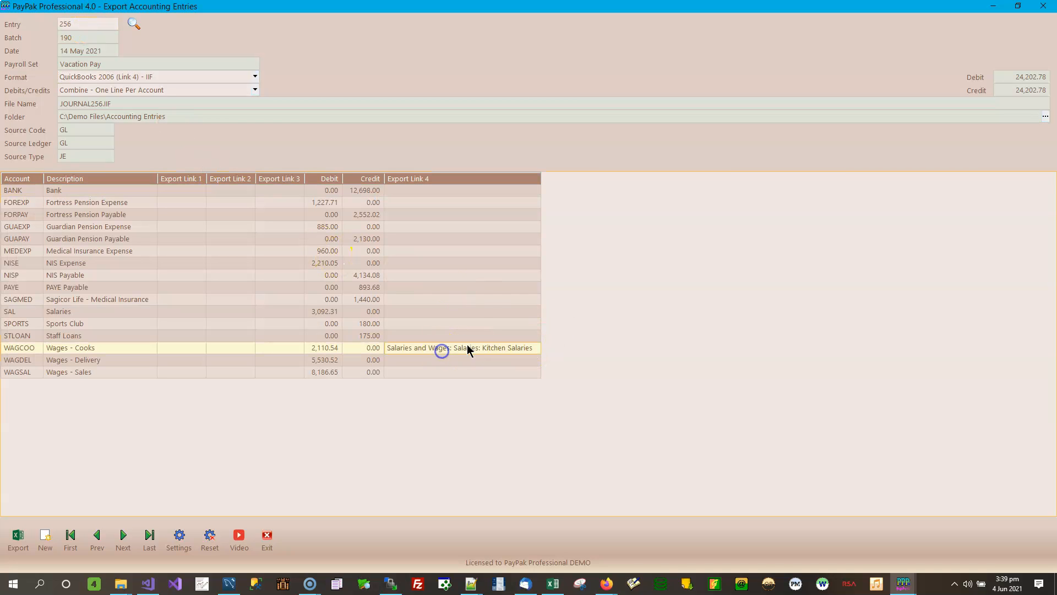
pyautogui.click(462, 353)
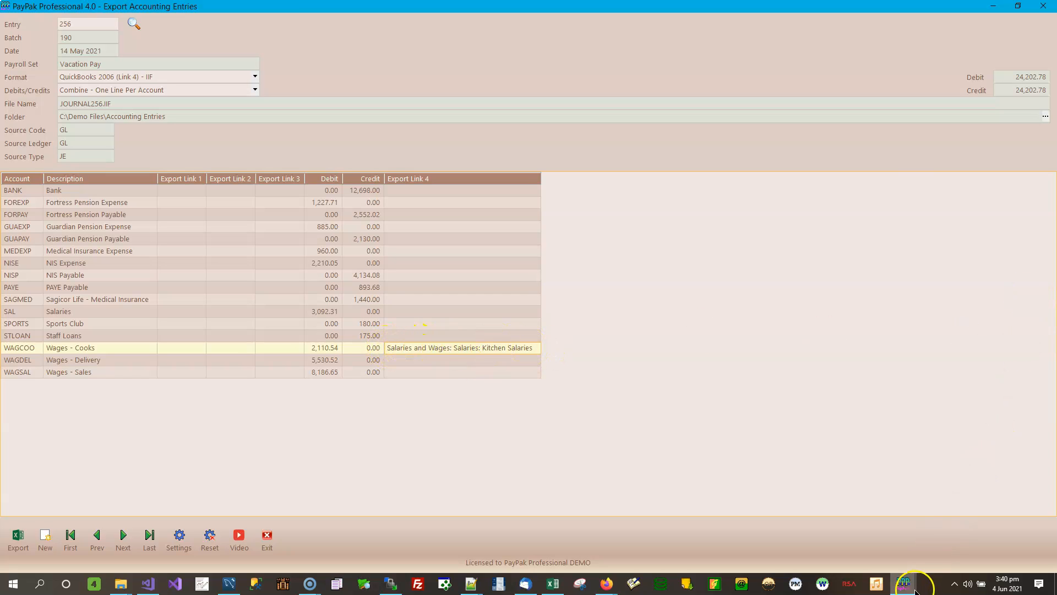
# Step: Bring the Accounts window forward and reload the WAGCOO Wages - Cooks record
pyautogui.moveTo(902, 582)
pyautogui.moveTo(1007, 536)
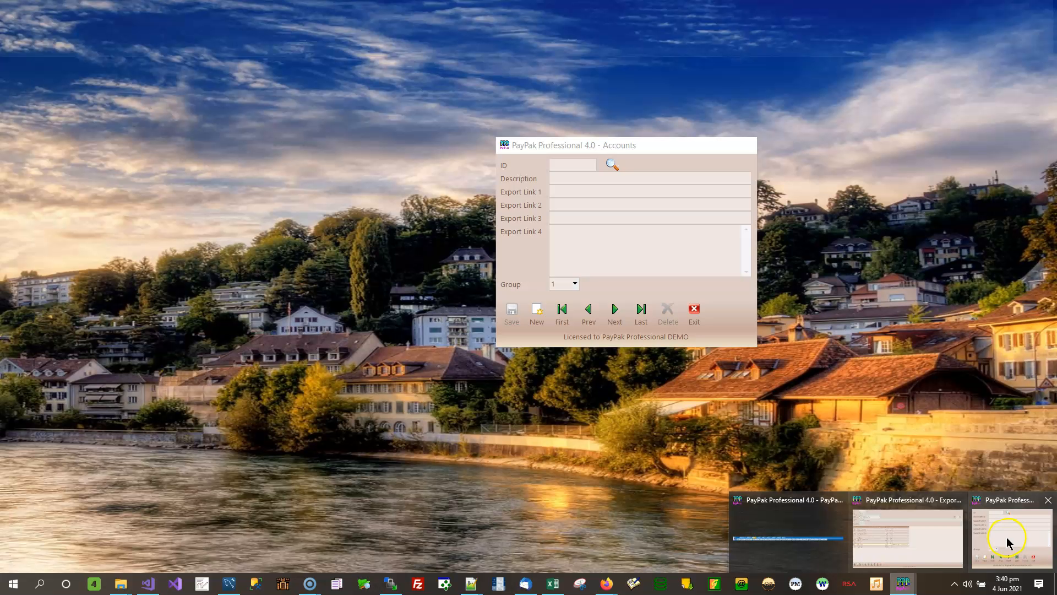
pyautogui.click(1006, 536)
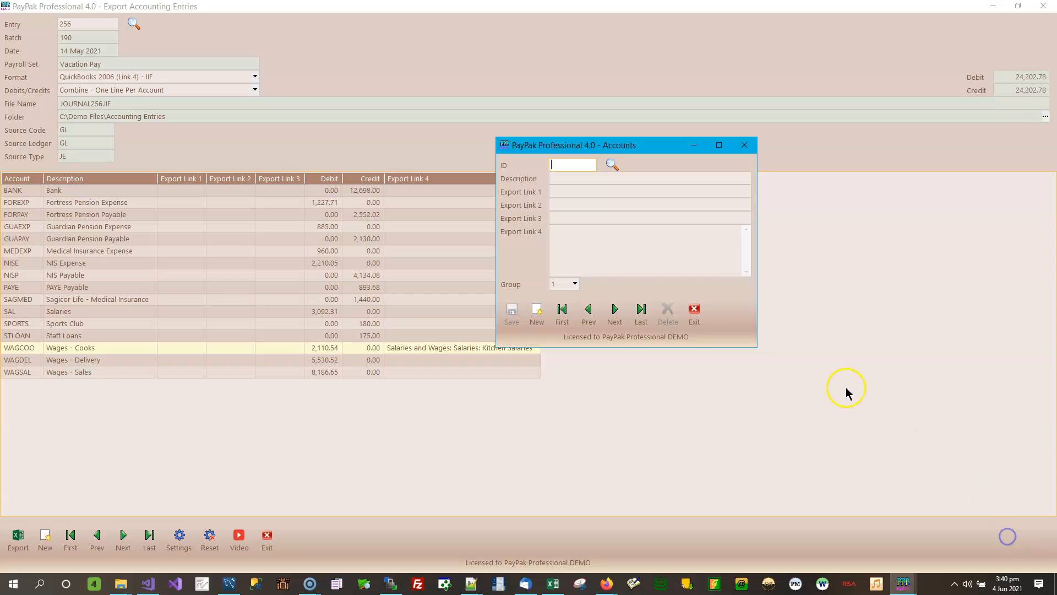
pyautogui.click(616, 312)
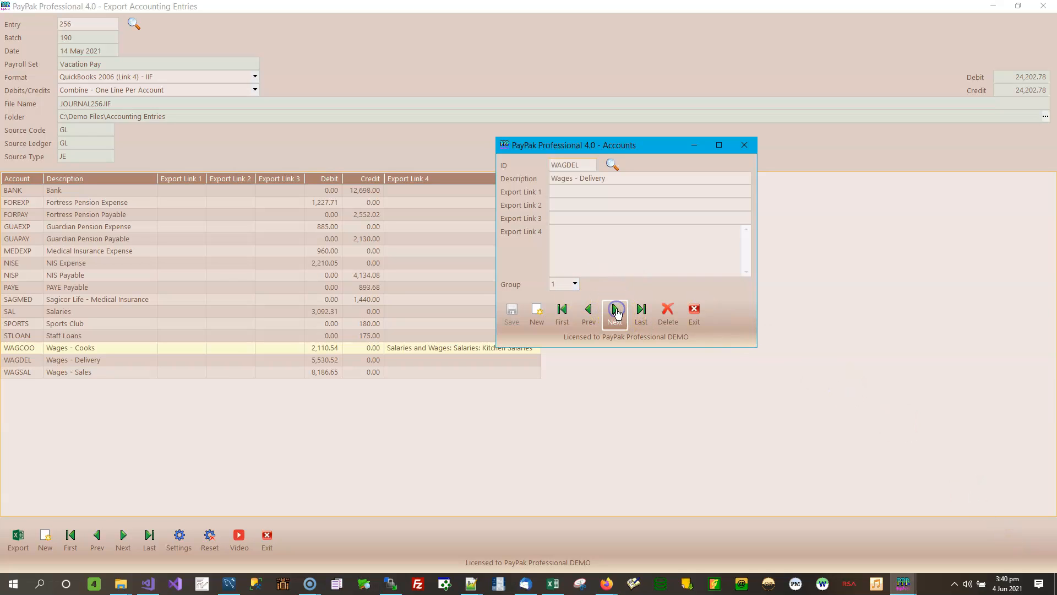
pyautogui.click(589, 316)
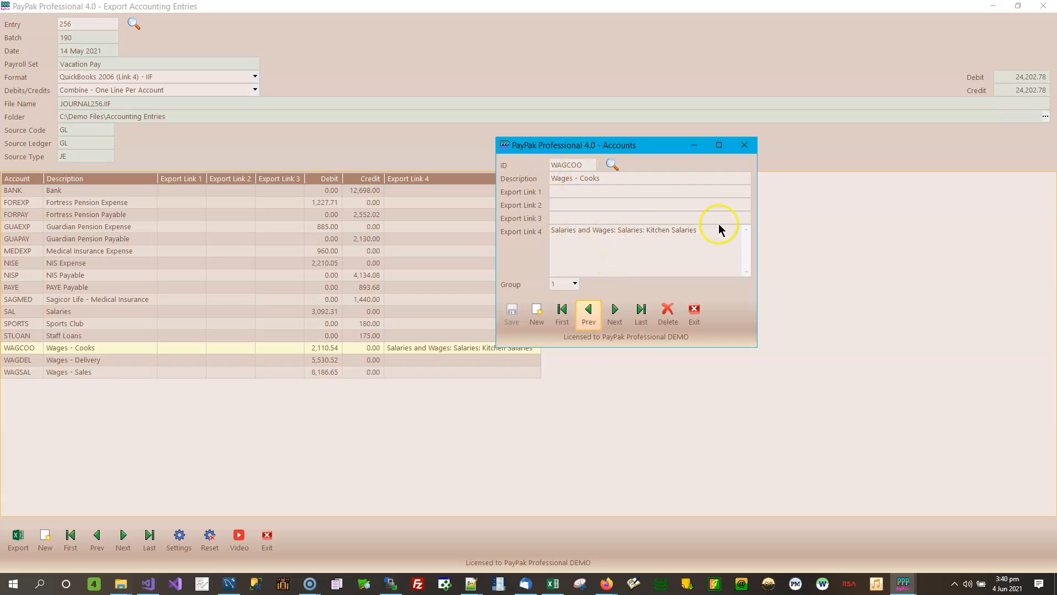
# Step: Review and select the Kitchen Salaries text in WAGCOO's Export Link 4
pyautogui.click(695, 242)
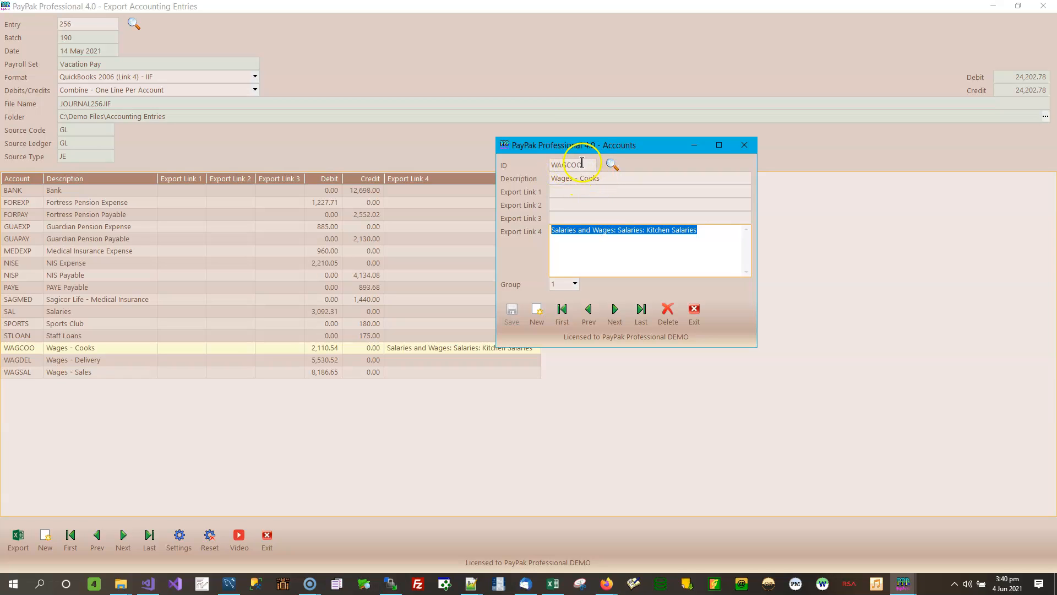
pyautogui.moveTo(601, 145); pyautogui.dragTo(638, 172)
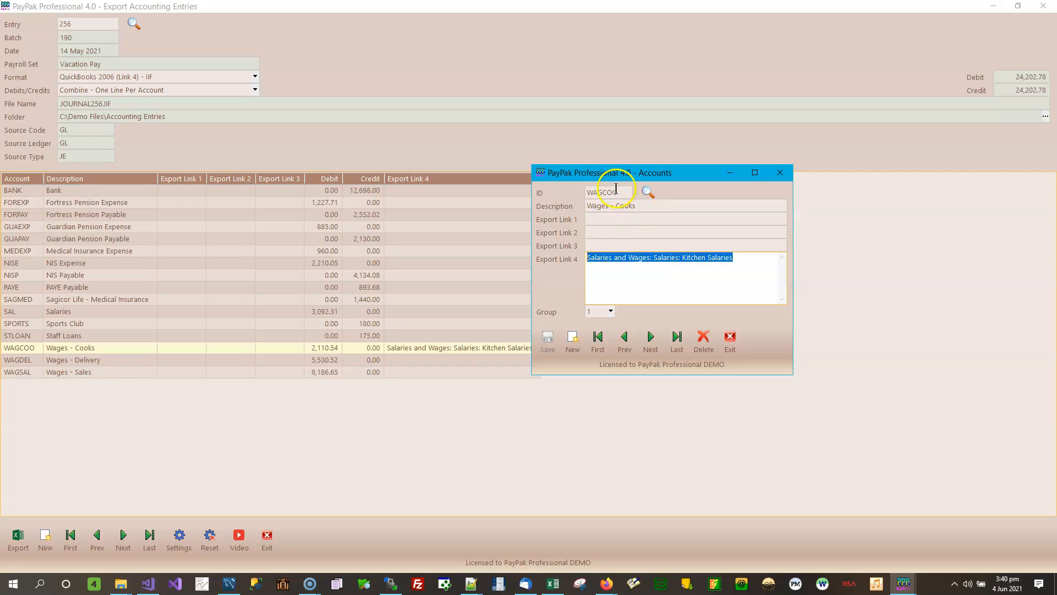
pyautogui.click(753, 263)
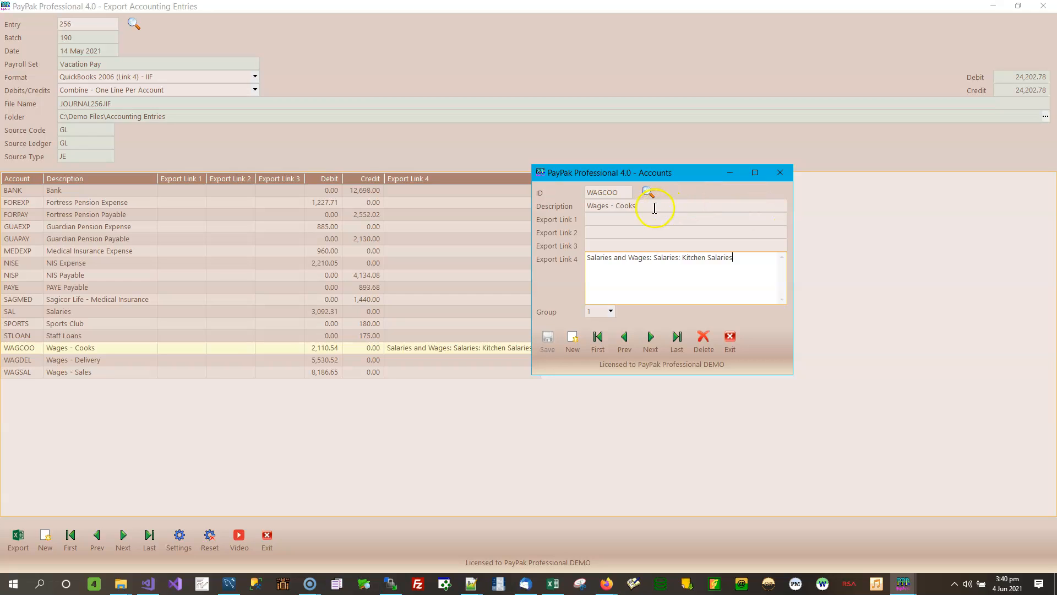
pyautogui.click(687, 205)
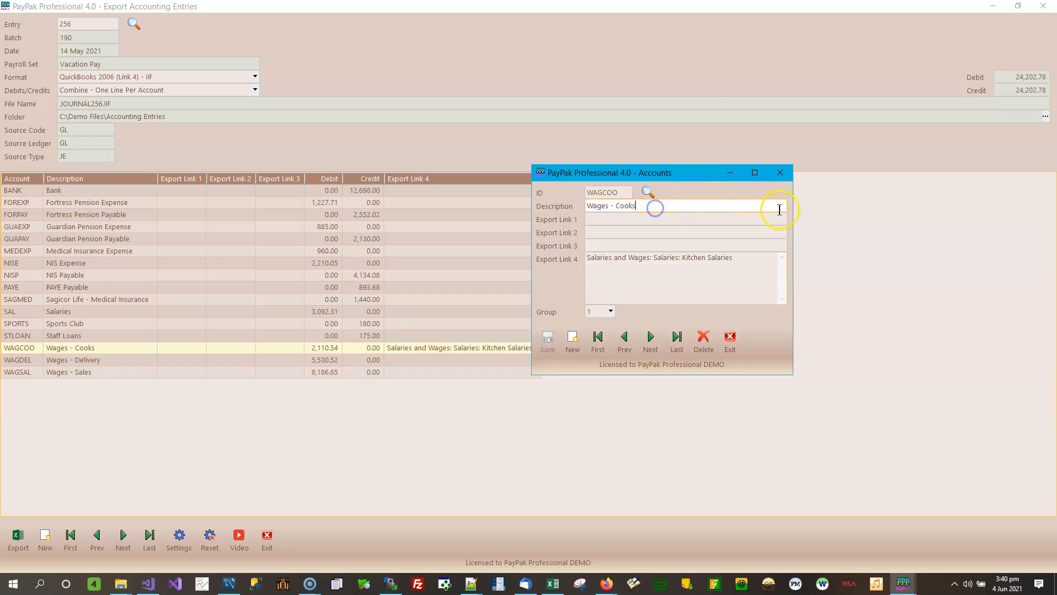
pyautogui.click(744, 262)
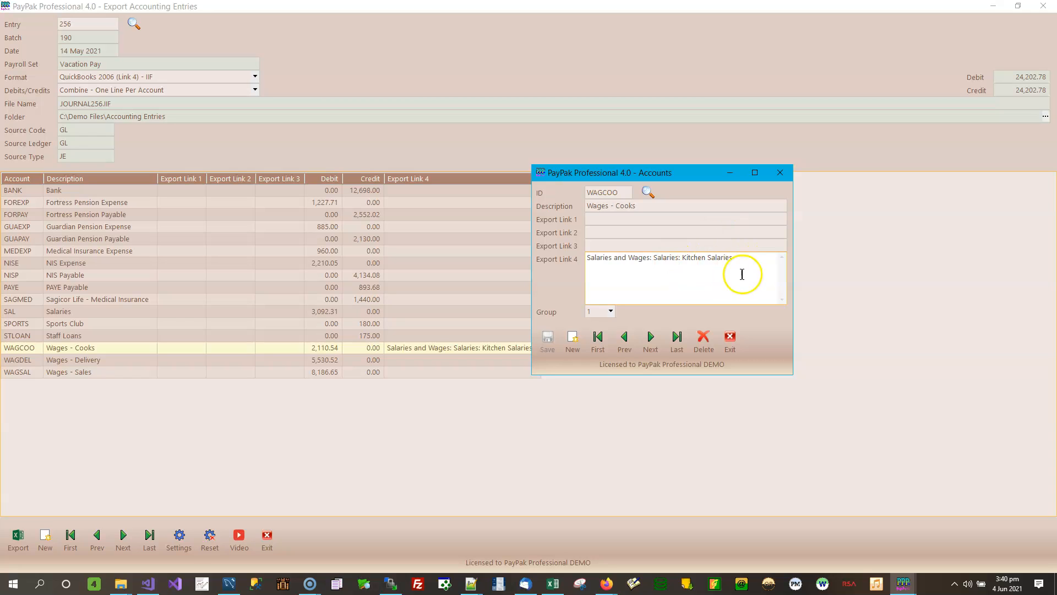
pyautogui.moveTo(735, 257); pyautogui.dragTo(583, 241)
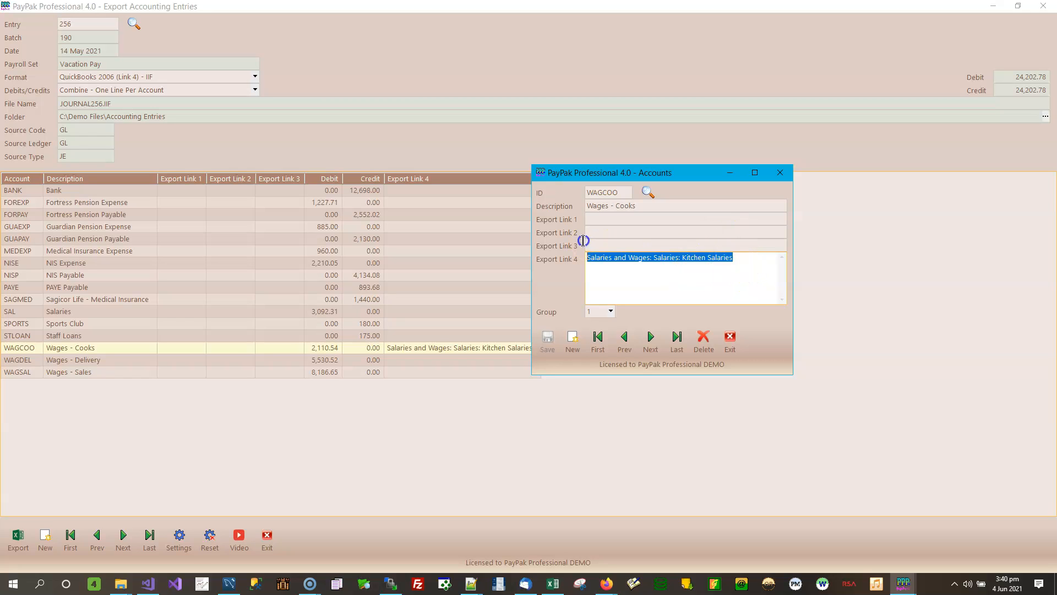
# Step: Delete and retype the last letter of the Kitchen Salaries link in Export Link 4
pyautogui.click(735, 259)
pyautogui.press('BackSpace')
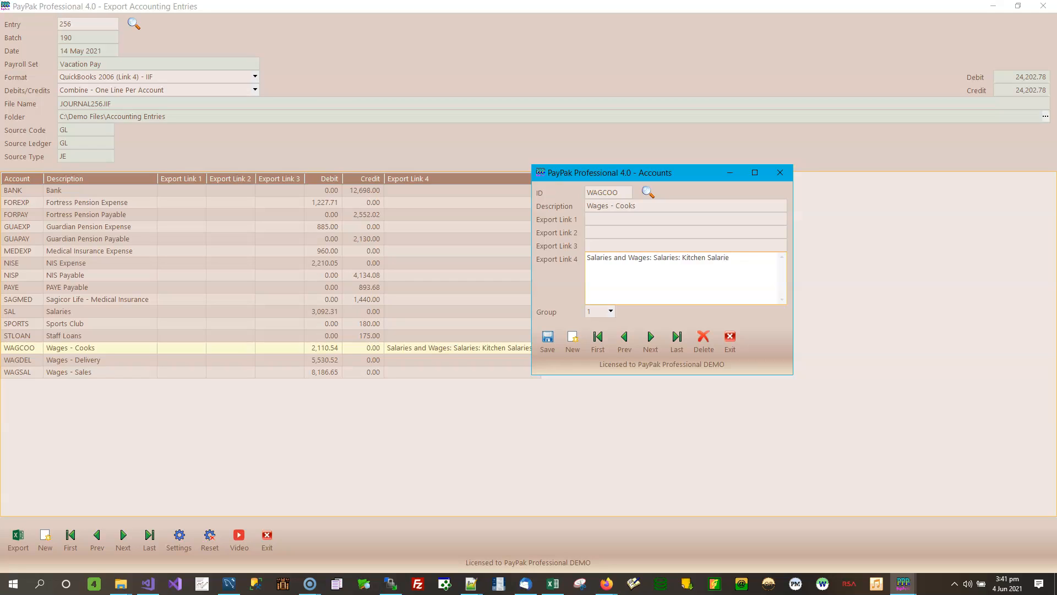
pyautogui.press('BackSpace')
pyautogui.write('s')
pyautogui.press('BackSpace')
pyautogui.write('S')
# Step: Move the Accounts window aside, check WAGCOO's ID and link, then return to Export Accounting Entries
pyautogui.moveTo(666, 173); pyautogui.dragTo(853, 196)
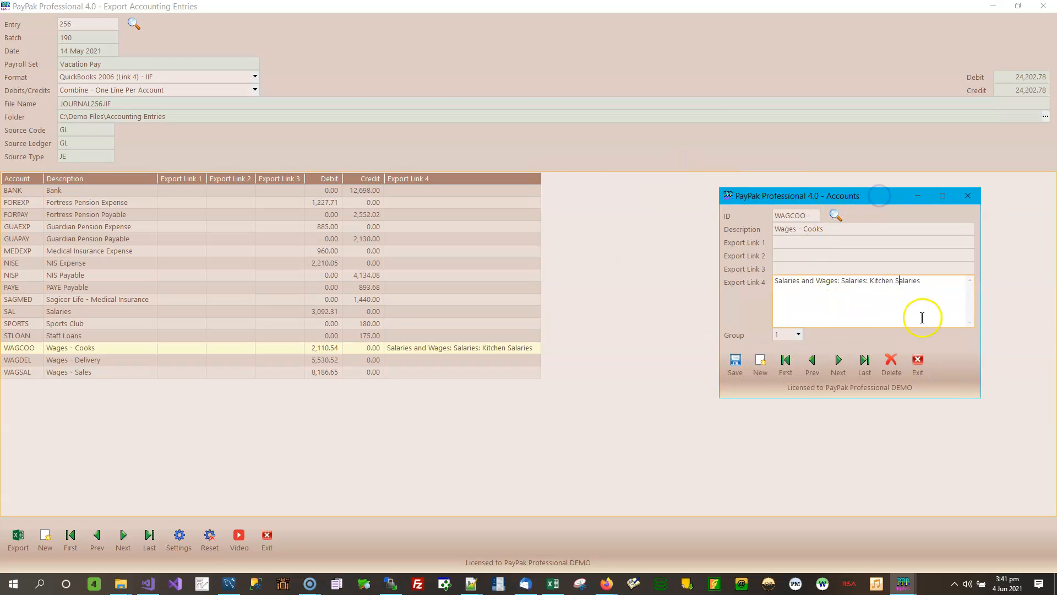
pyautogui.moveTo(925, 282); pyautogui.dragTo(762, 277)
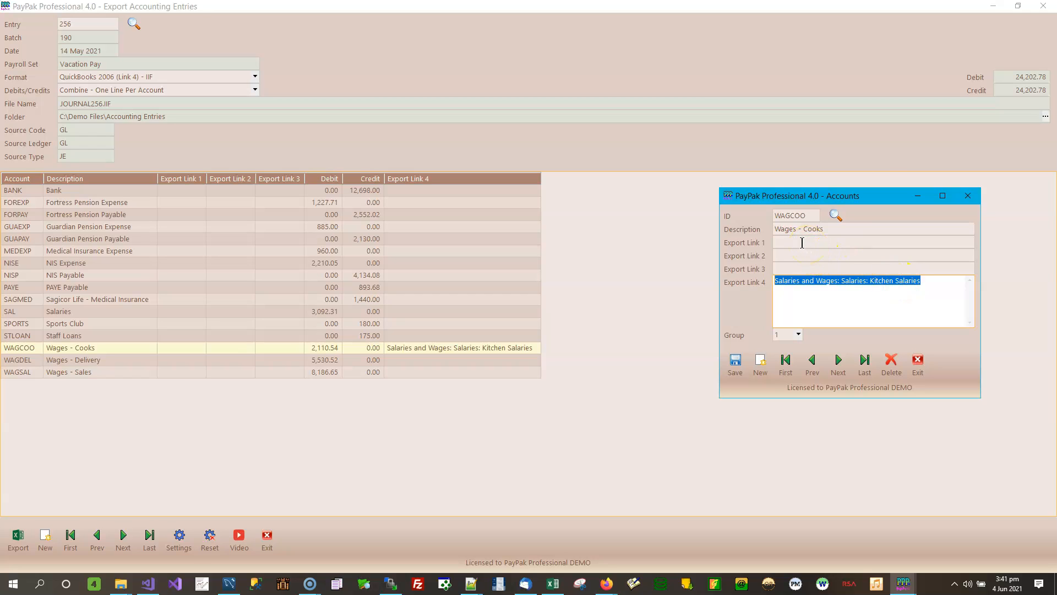
pyautogui.click(808, 214)
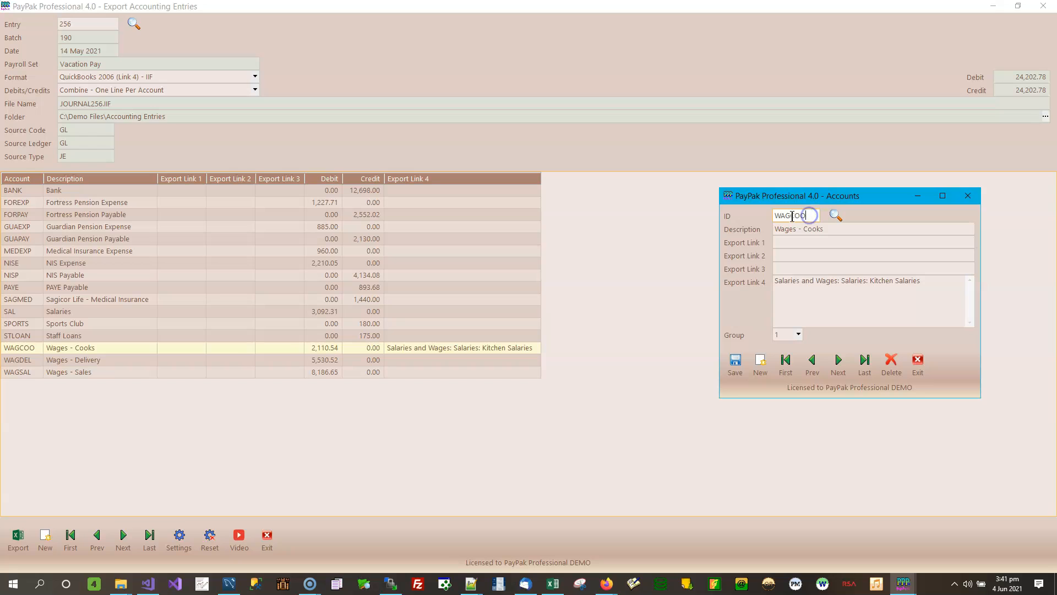
pyautogui.moveTo(809, 215); pyautogui.dragTo(758, 215)
pyautogui.moveTo(929, 282); pyautogui.dragTo(755, 279)
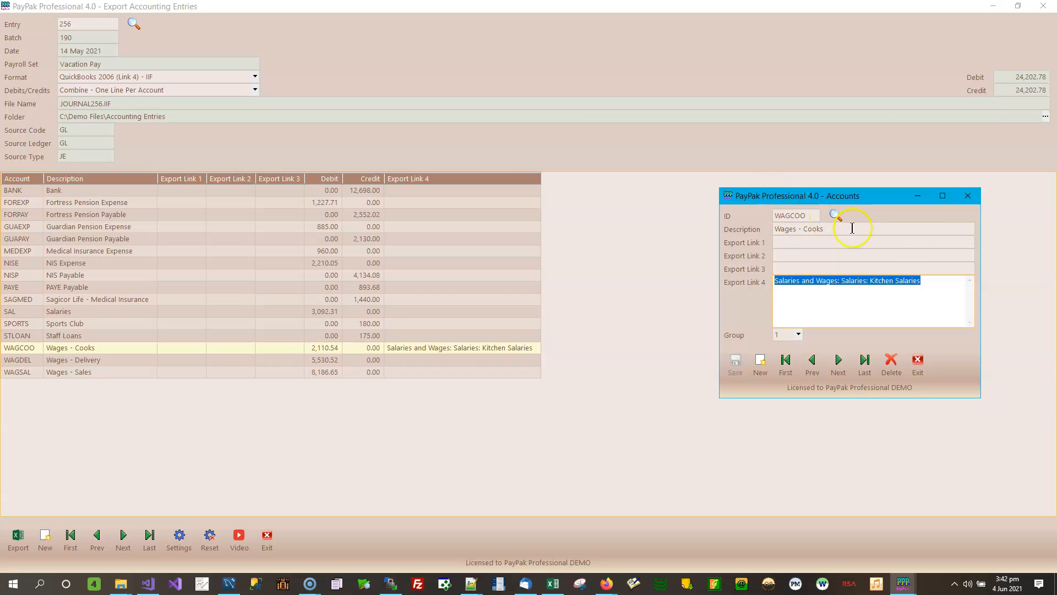
pyautogui.click(598, 281)
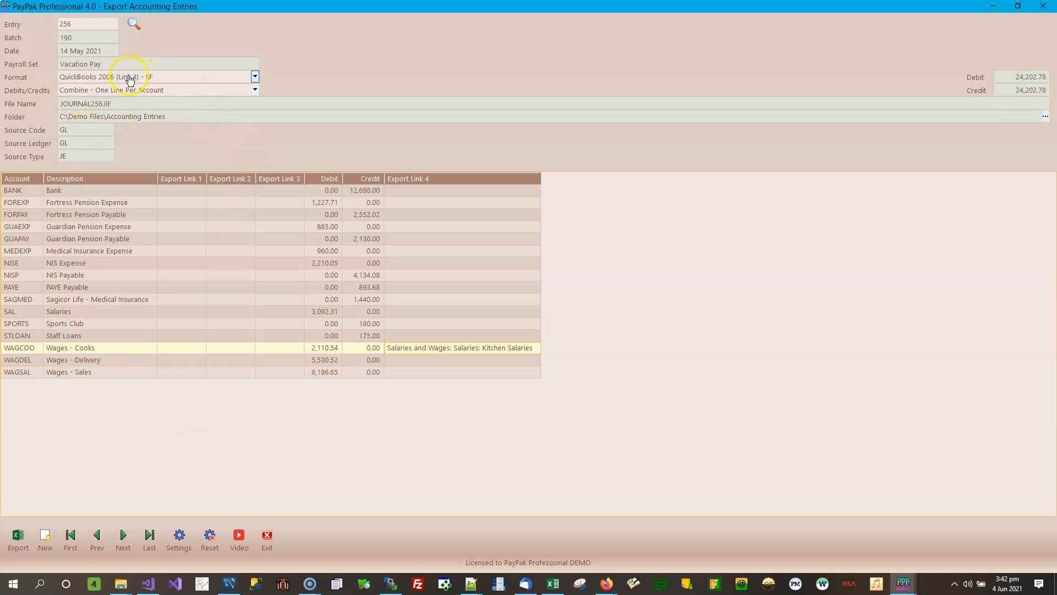
# Step: Export entry 256 as JOURNAL256.IIF, overwriting the existing file
pyautogui.click(18, 537)
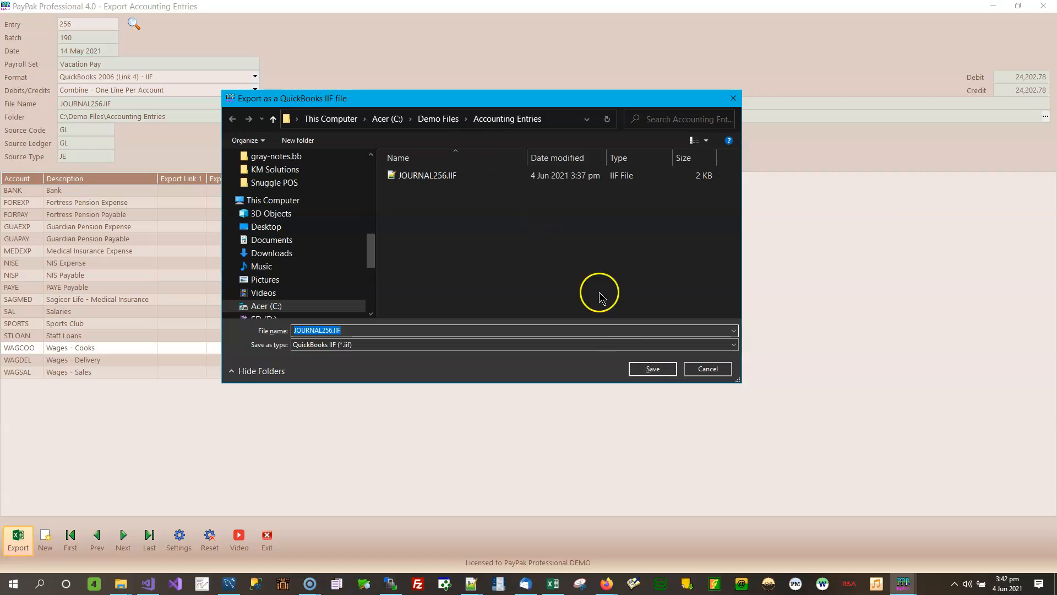
pyautogui.click(662, 377)
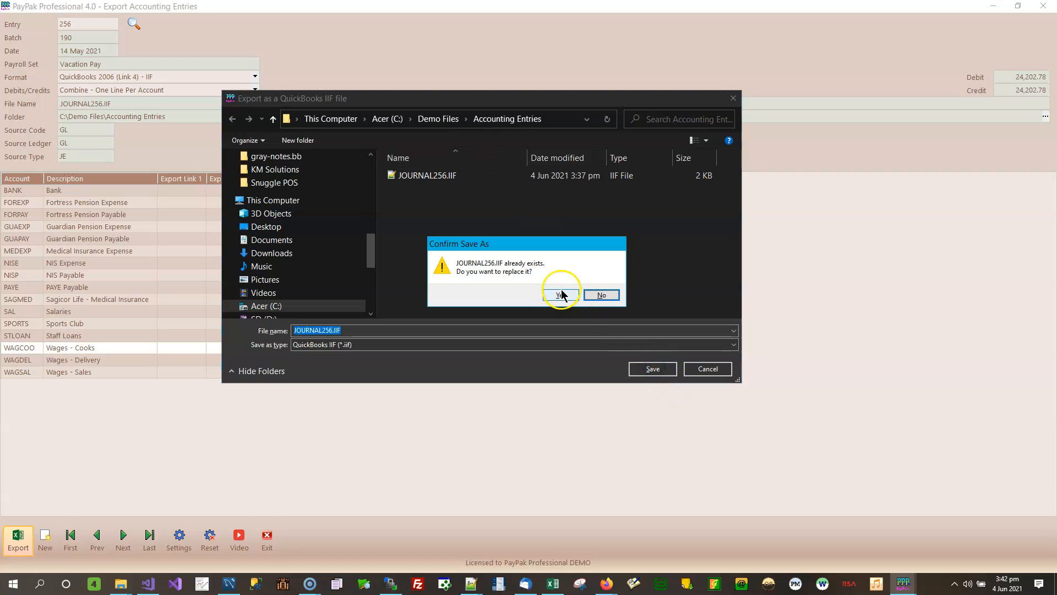
pyautogui.click(559, 293)
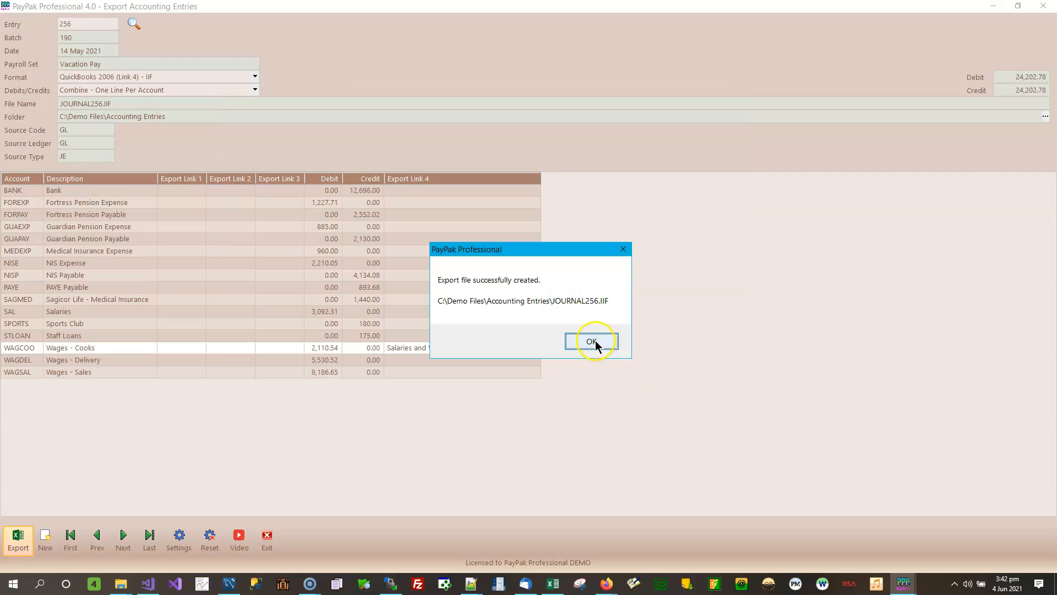
pyautogui.click(592, 341)
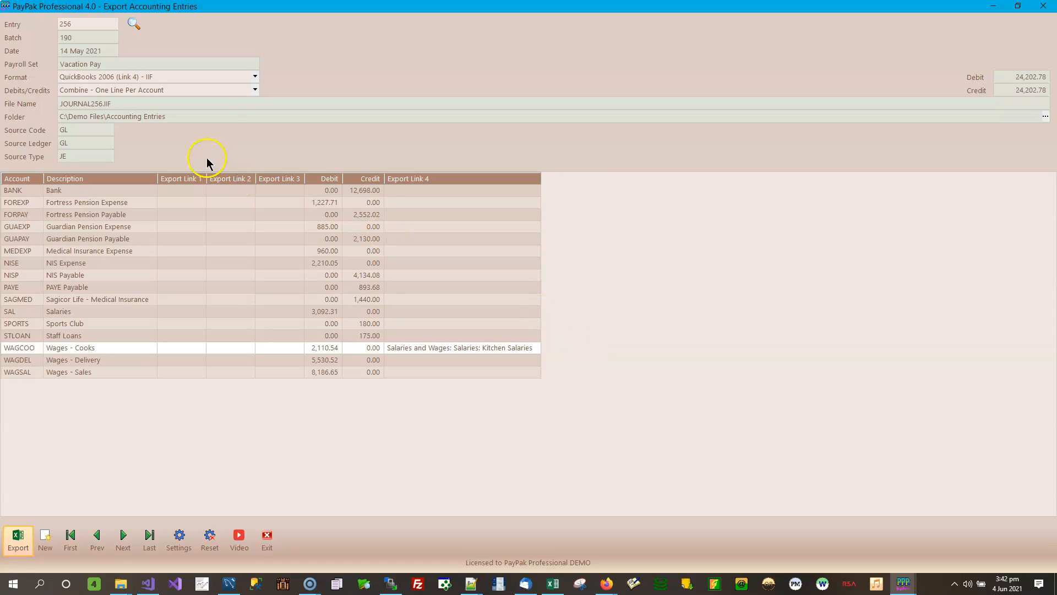
# Step: Switch the format to Sage 300 - CSV and export GLBATCH.CSV, replacing the existing file
pyautogui.click(254, 77)
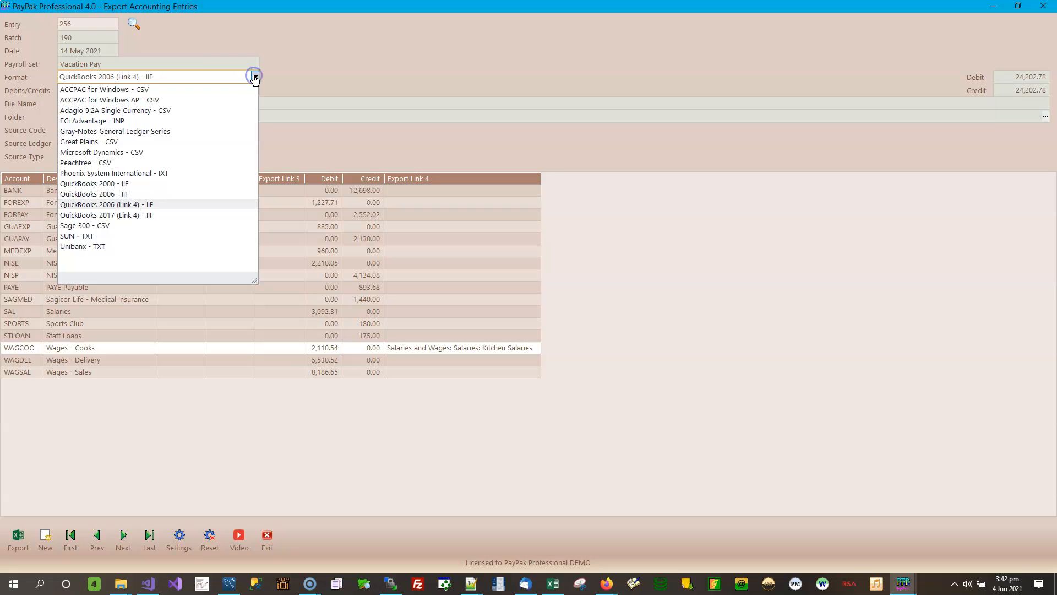
pyautogui.click(103, 227)
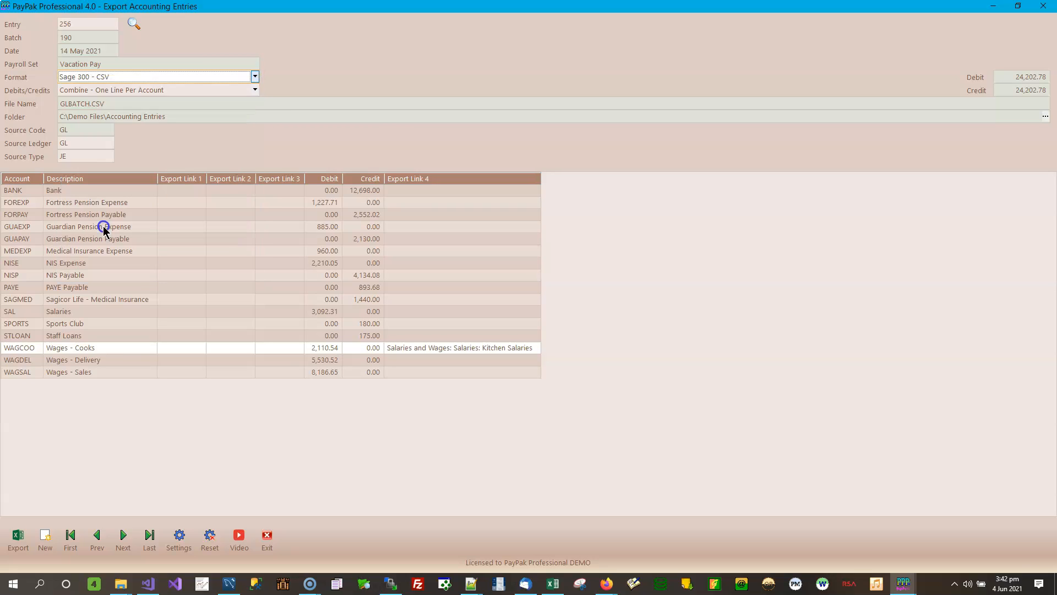
pyautogui.click(21, 540)
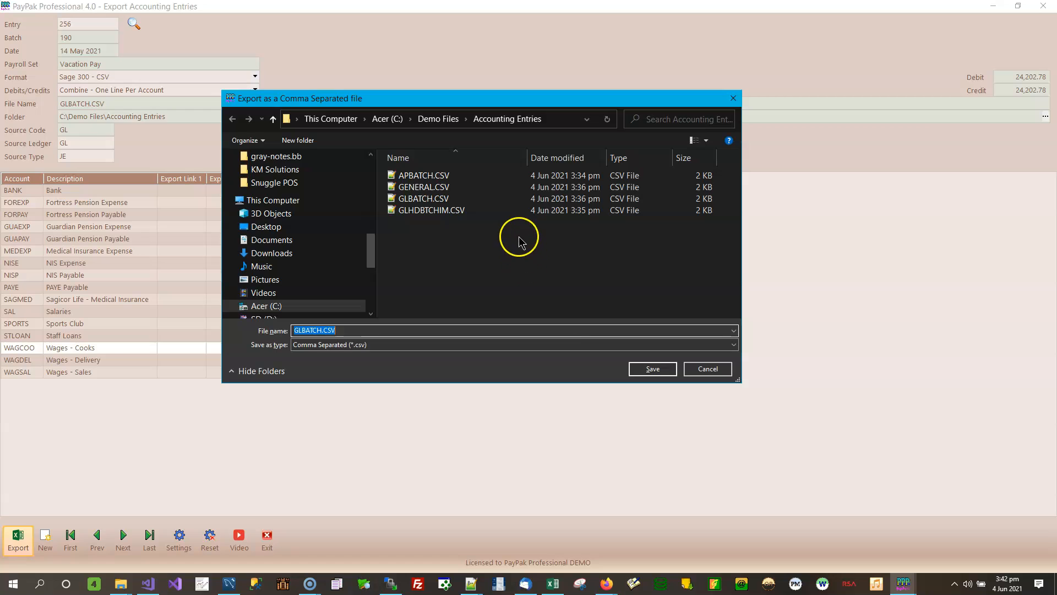
pyautogui.click(653, 369)
pyautogui.click(560, 304)
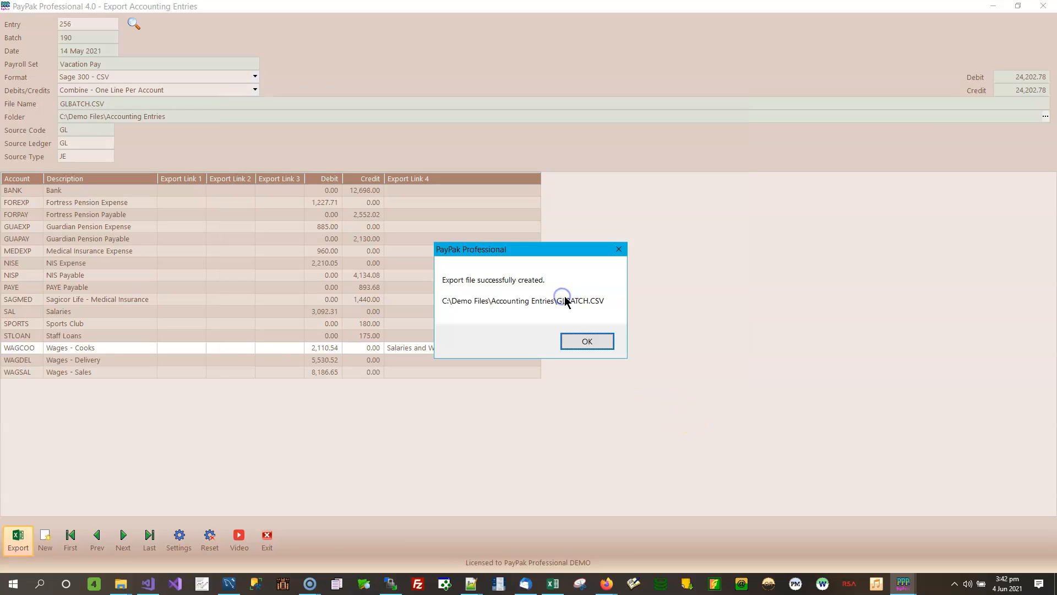
pyautogui.click(583, 338)
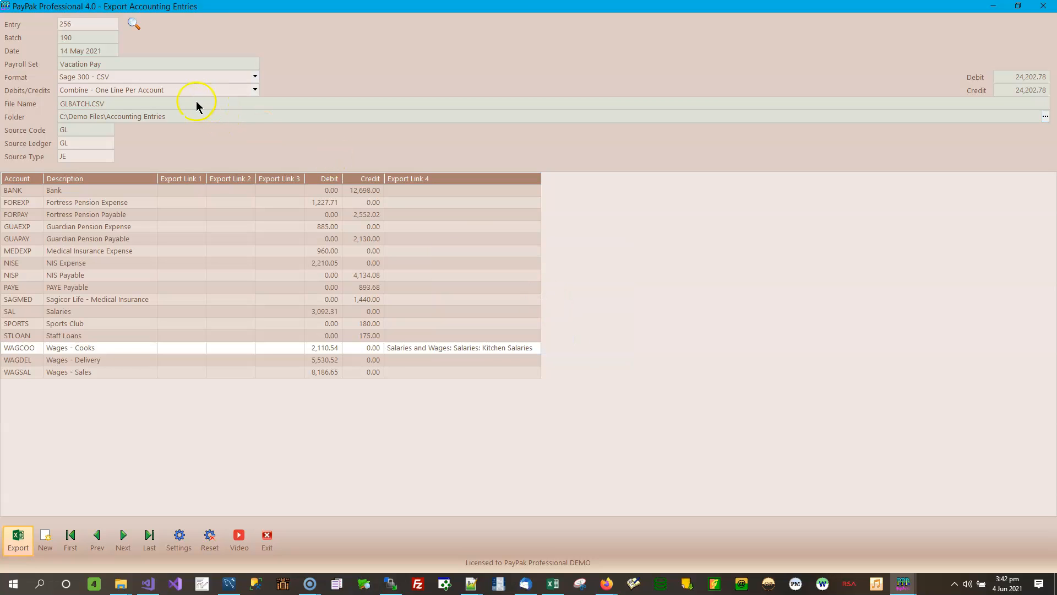
pyautogui.click(254, 90)
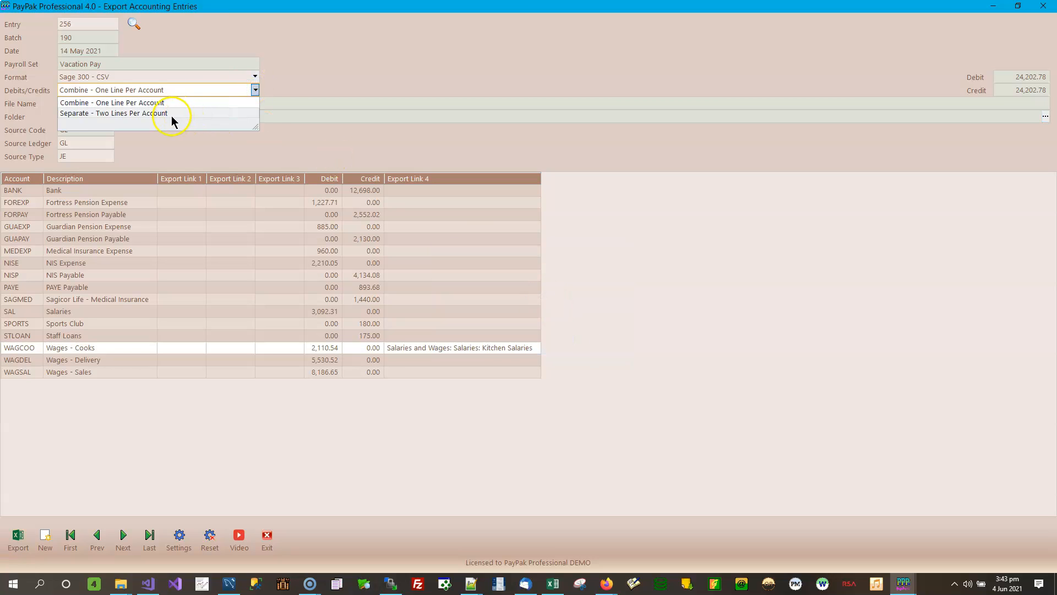
# Step: Choose the SUN - TXT format and save the export as SUNEXPORT.TXT
pyautogui.click(295, 77)
pyautogui.click(255, 76)
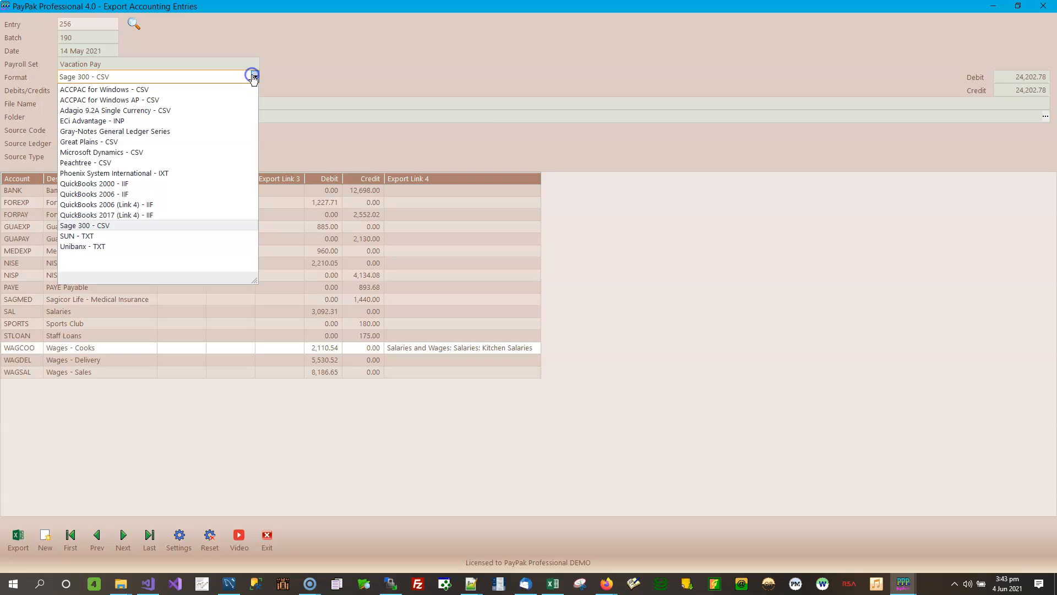
pyautogui.click(113, 235)
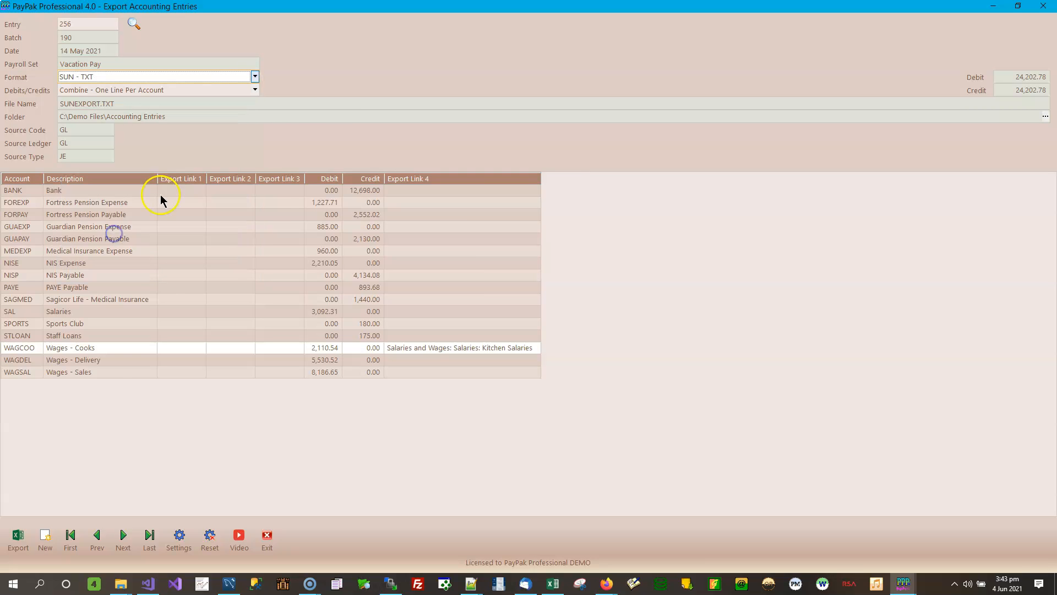
pyautogui.click(6, 538)
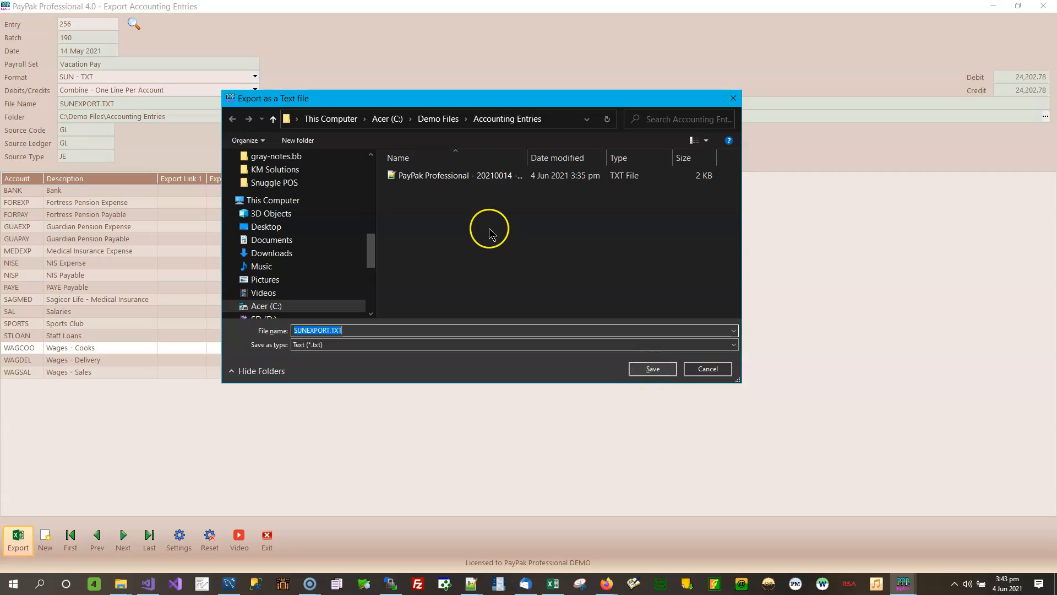
pyautogui.moveTo(527, 158); pyautogui.dragTo(645, 158)
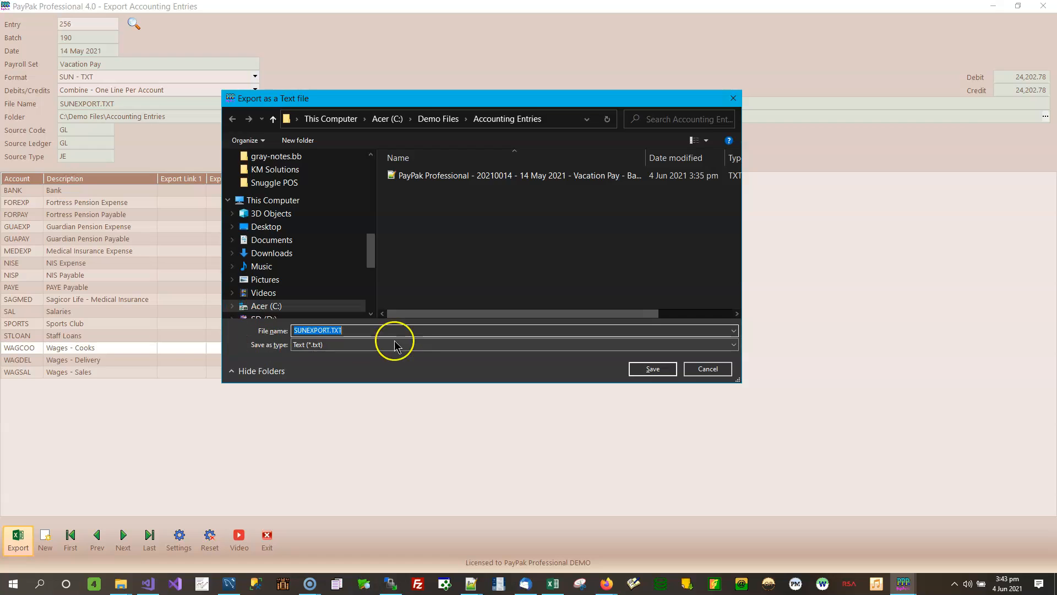
pyautogui.click(653, 369)
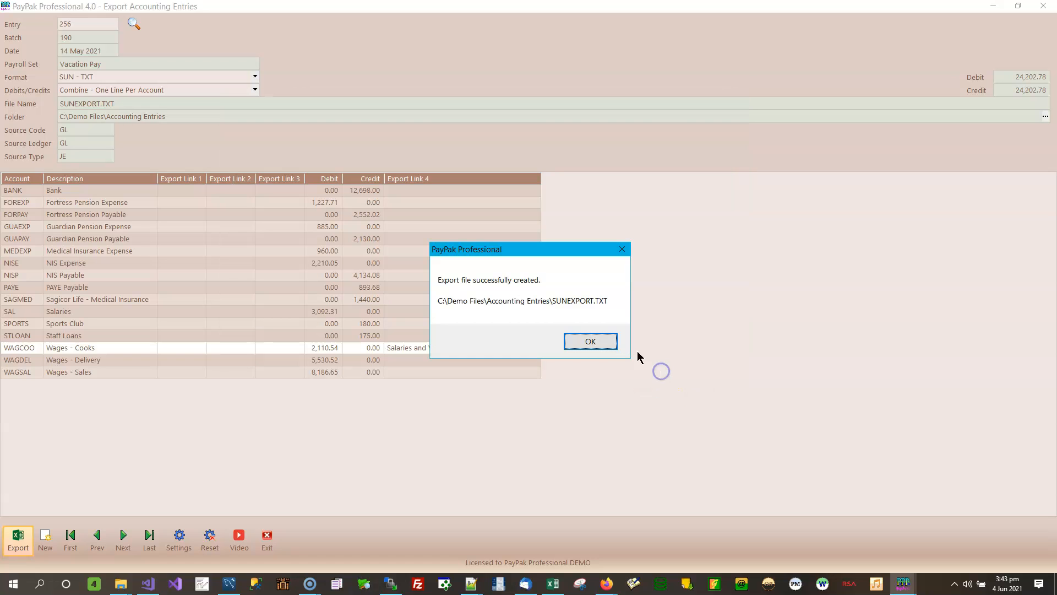
pyautogui.click(589, 346)
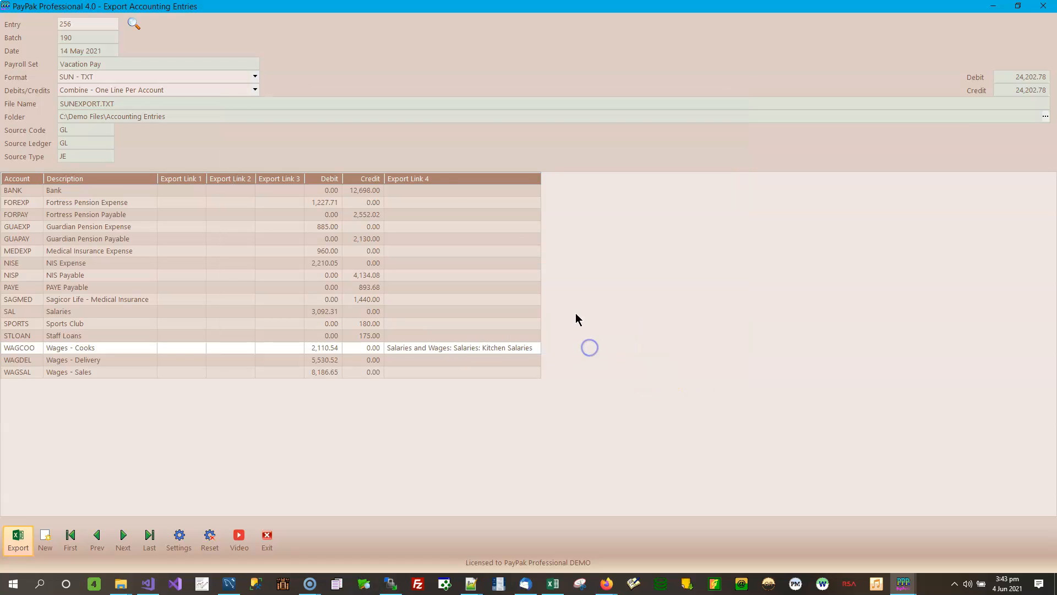
# Step: Export the journal in Unibanx - TXT format, saving it as GLBATCH.TXT in Accounting Entries
pyautogui.click(255, 78)
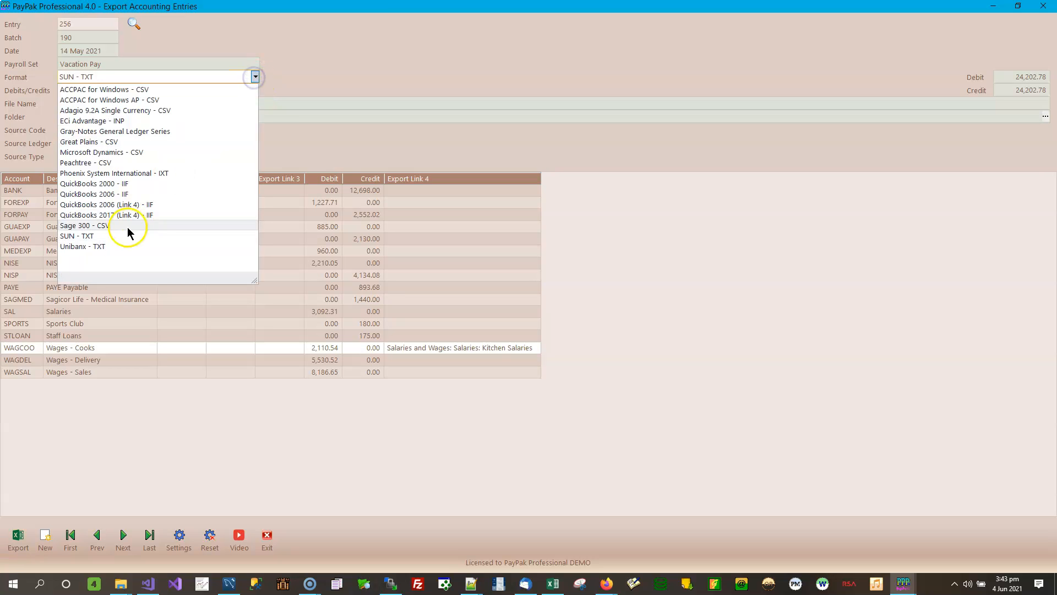
pyautogui.click(100, 246)
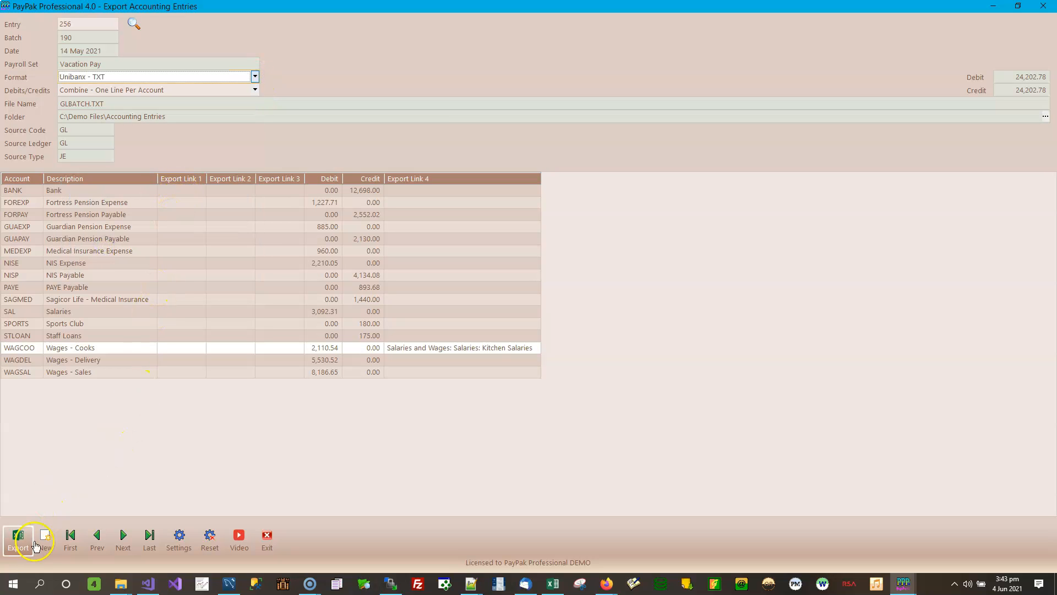
pyautogui.click(18, 538)
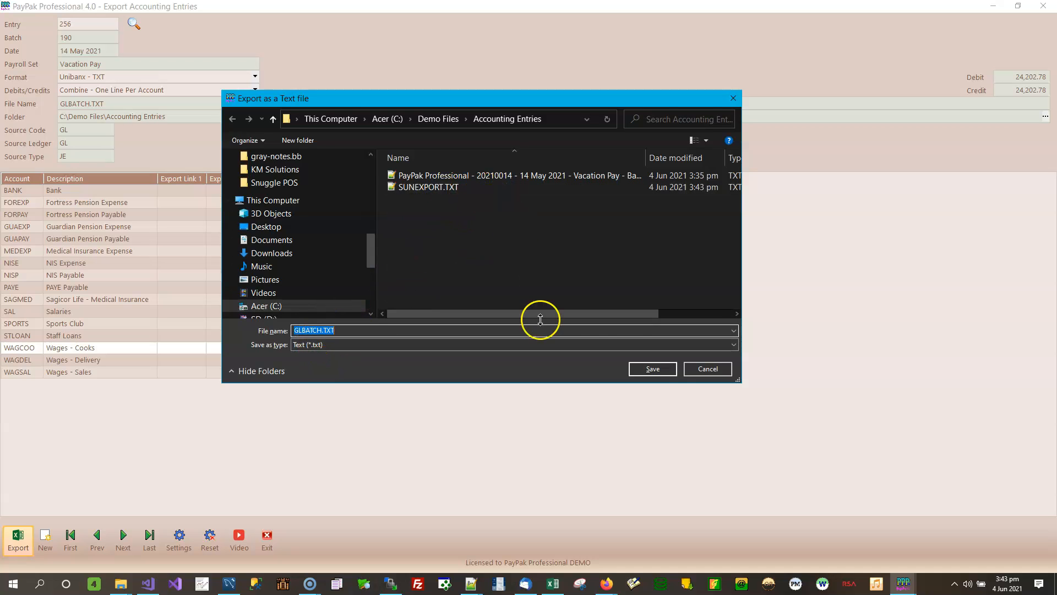
pyautogui.click(654, 367)
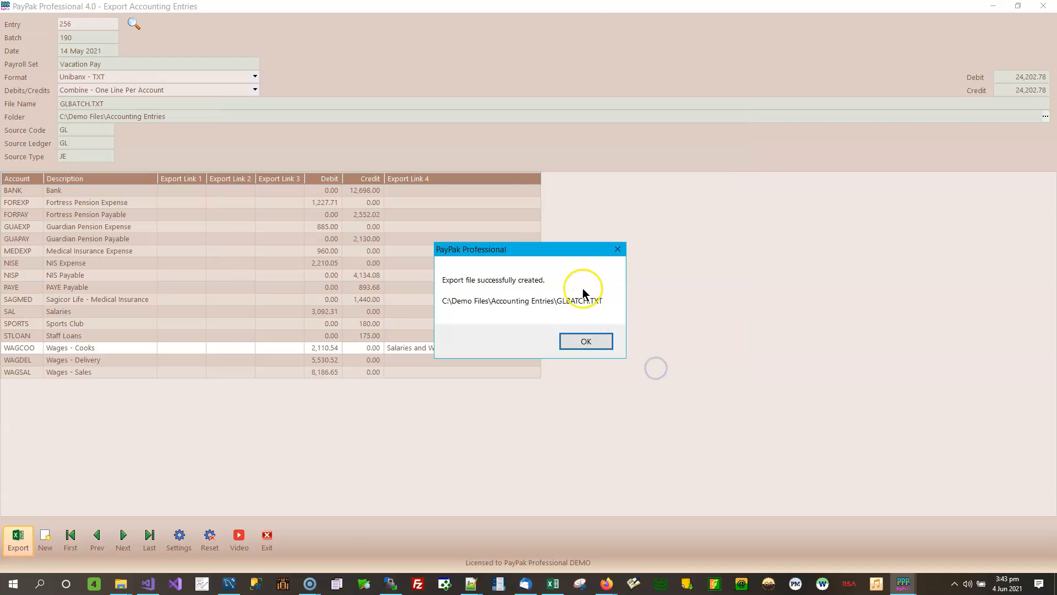
pyautogui.click(580, 340)
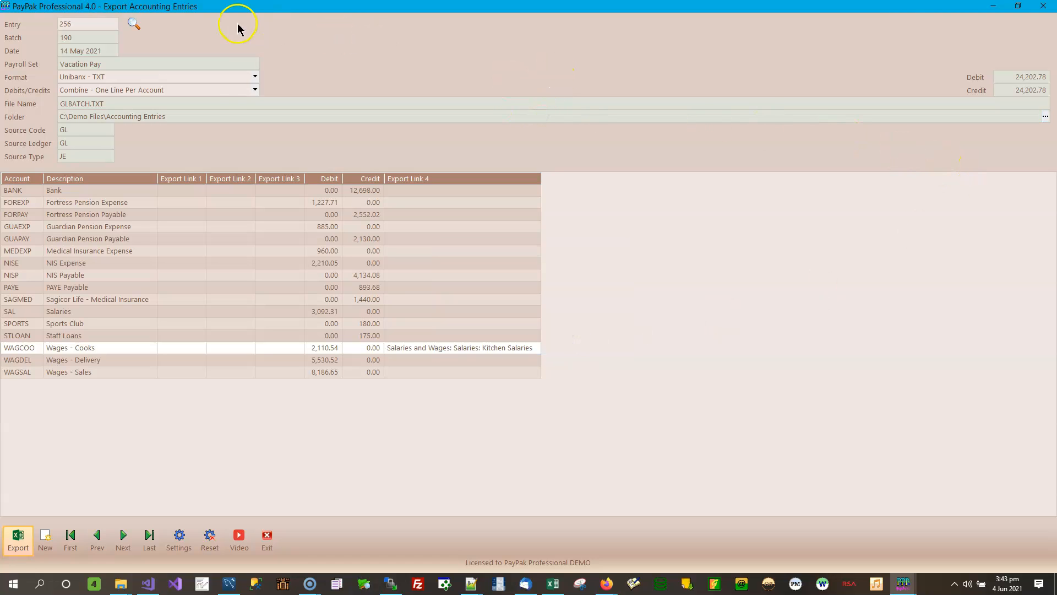
# Step: Check the Format list and leave Unibanx - TXT selected
pyautogui.click(256, 77)
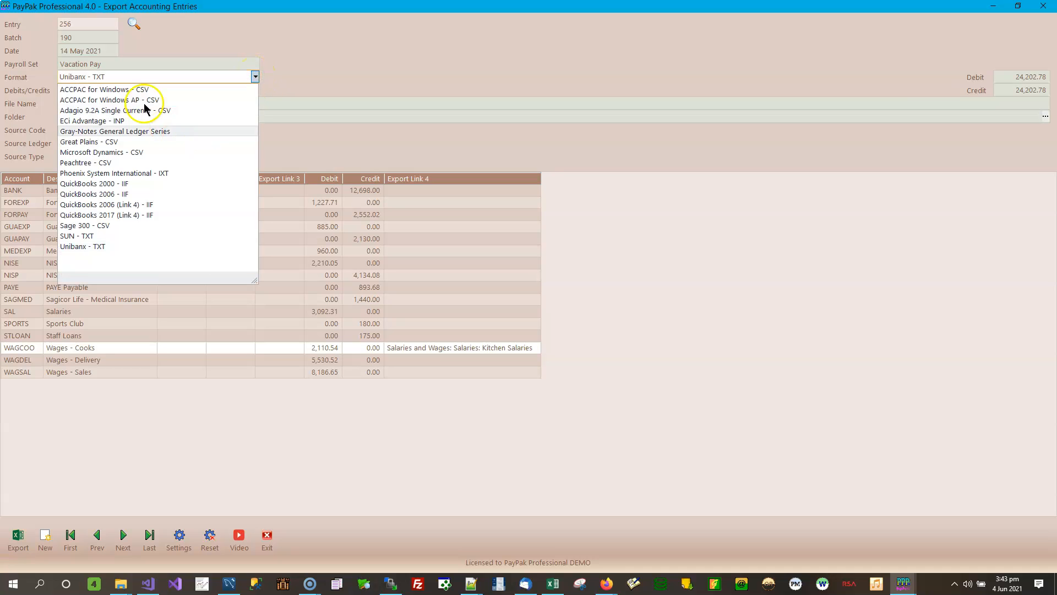
pyautogui.click(421, 50)
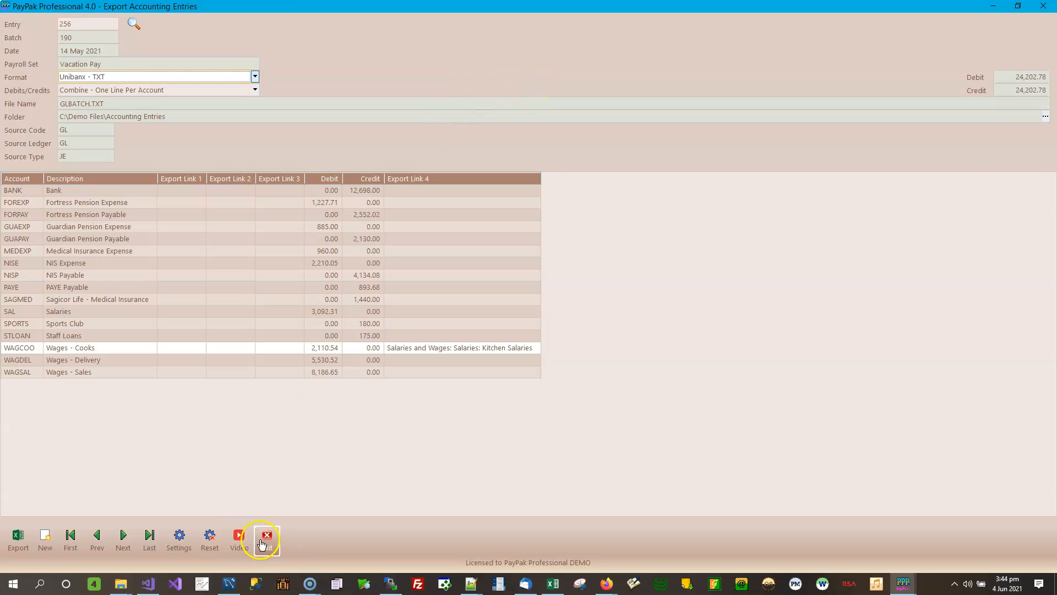
# Step: Restore the export window, shrink it and move it up-left so the main payroll window shows
pyautogui.click(1017, 6)
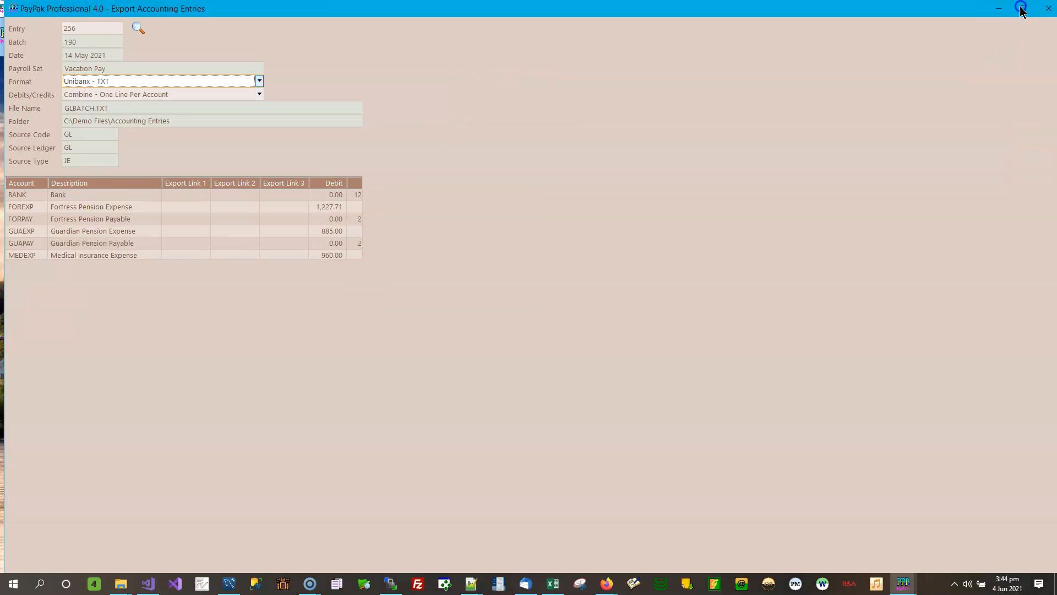
pyautogui.moveTo(472, 14); pyautogui.dragTo(475, 62)
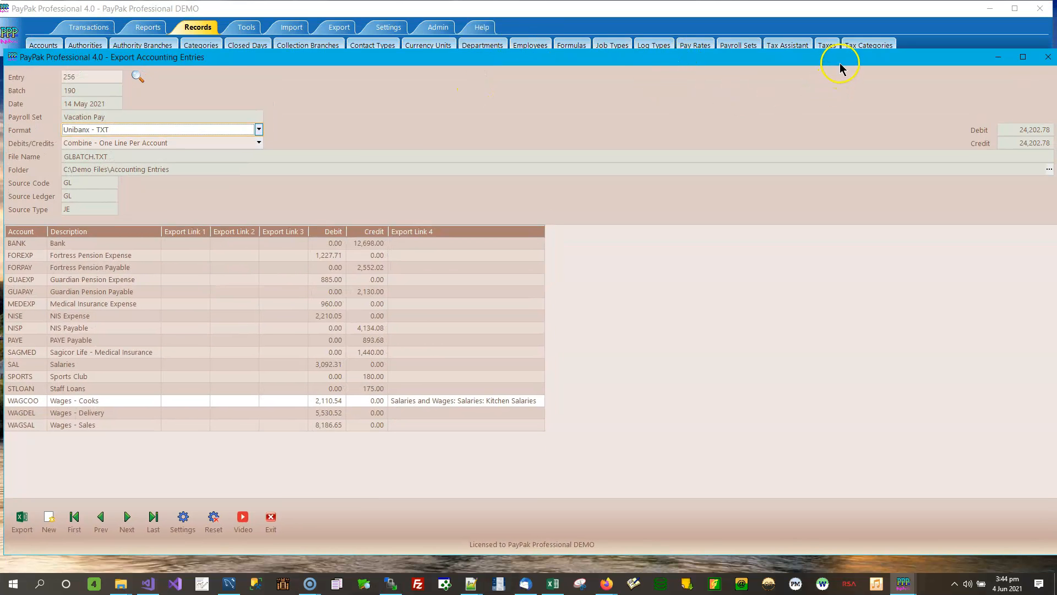
pyautogui.moveTo(906, 50); pyautogui.dragTo(896, 99)
pyautogui.moveTo(6, 100); pyautogui.dragTo(237, 92)
pyautogui.moveTo(493, 101); pyautogui.dragTo(364, 85)
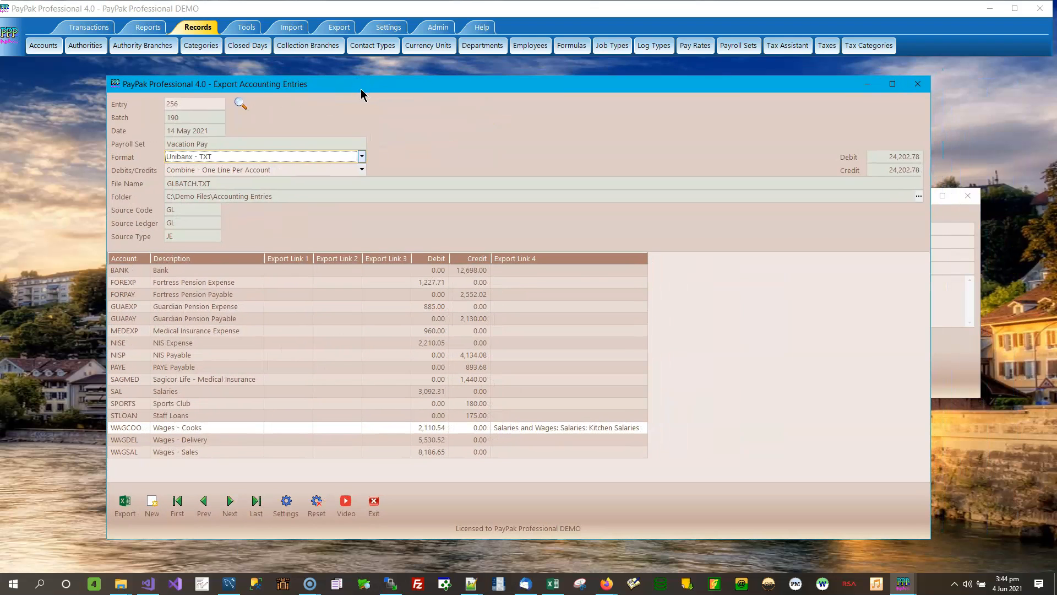